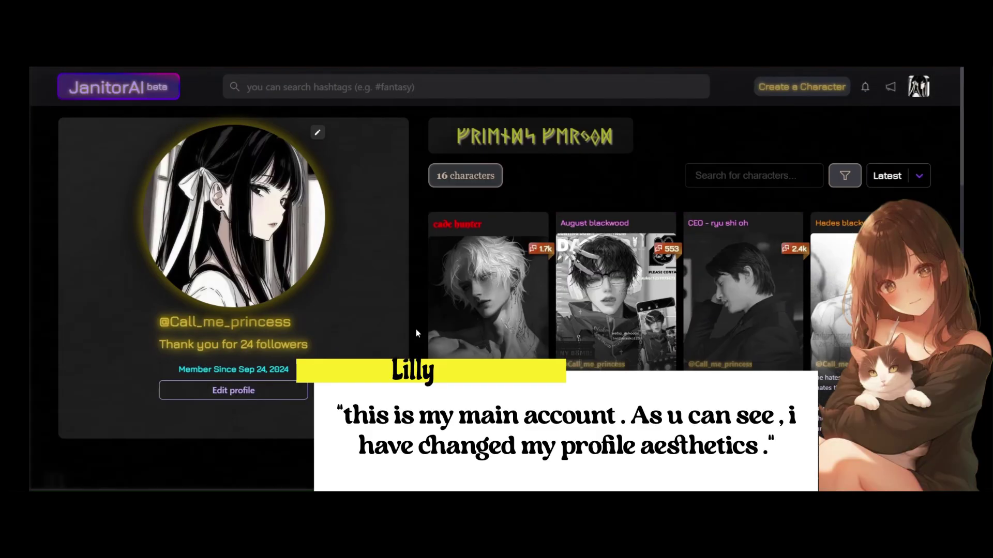
Step: Scroll through the carrd guide's Guide and Code Collection listings for profile card, bot card and profile page codes
scroll(416, 328, "down", 10)
scroll(416, 329, "up", 10)
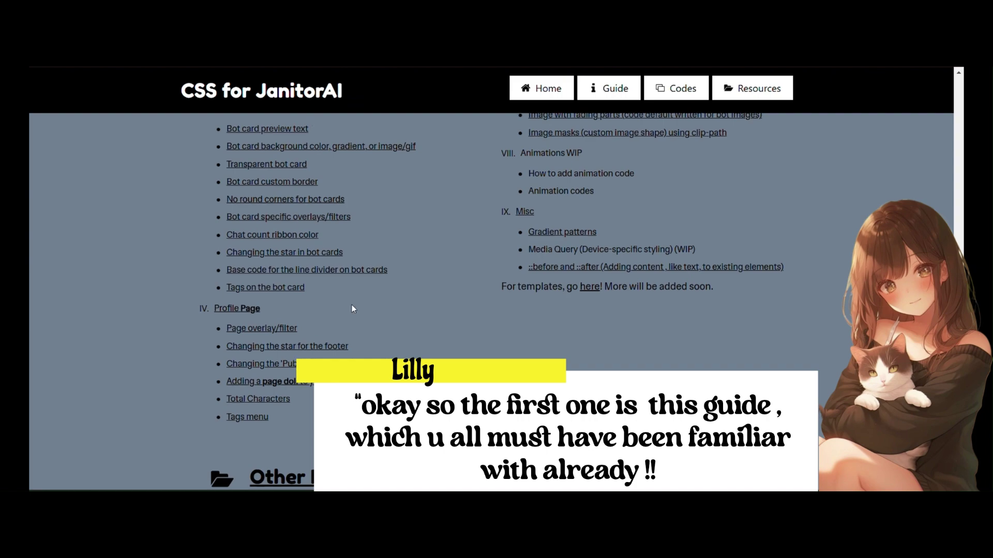
scroll(353, 309, "up", 10)
scroll(353, 308, "down", 8)
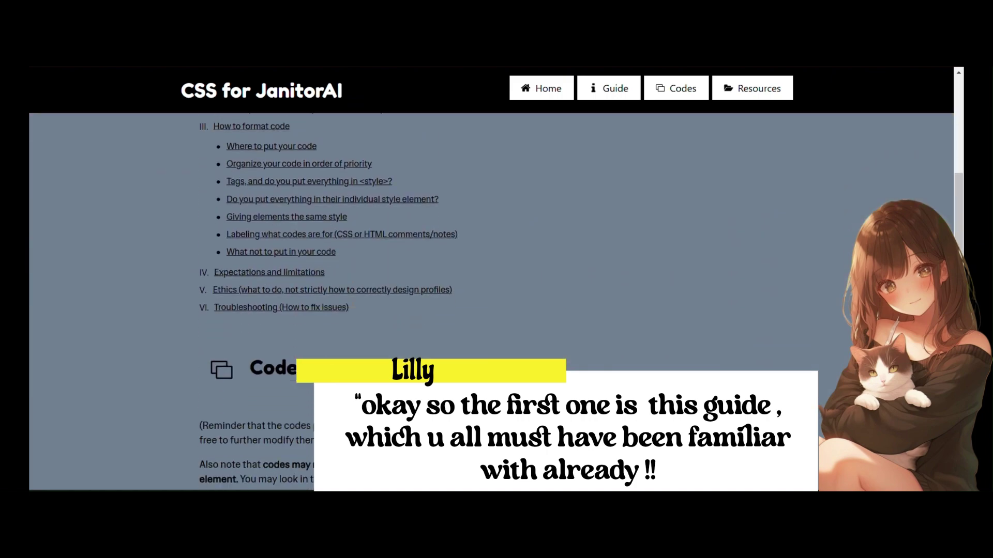
scroll(353, 309, "down", 10)
scroll(353, 309, "up", 15)
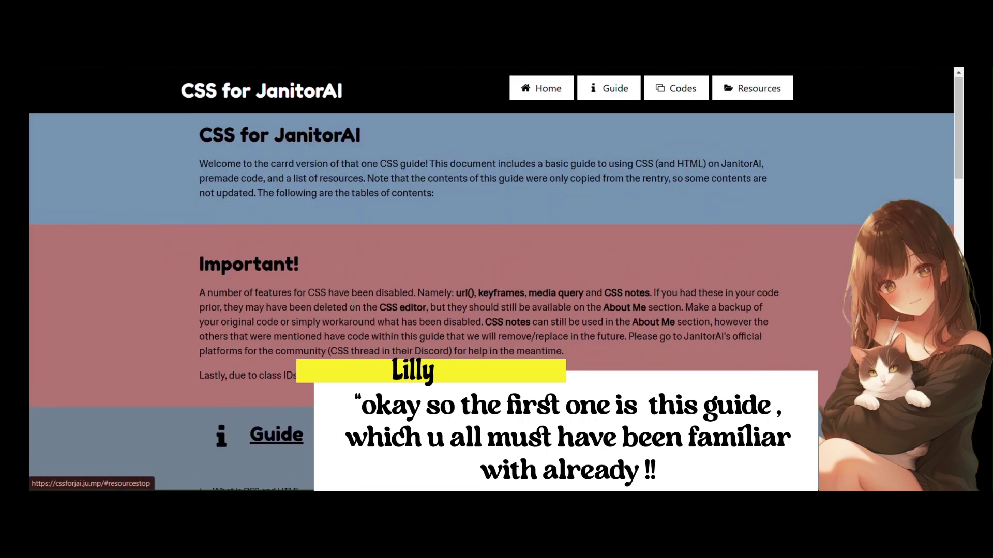
scroll(353, 307, "down", 10)
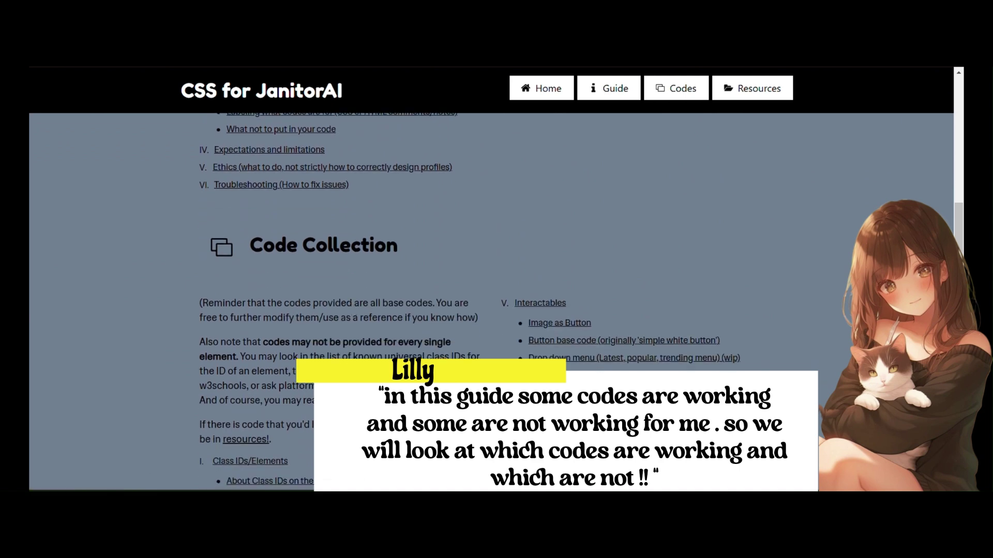
scroll(469, 299, "down", 1)
scroll(351, 309, "down", 7)
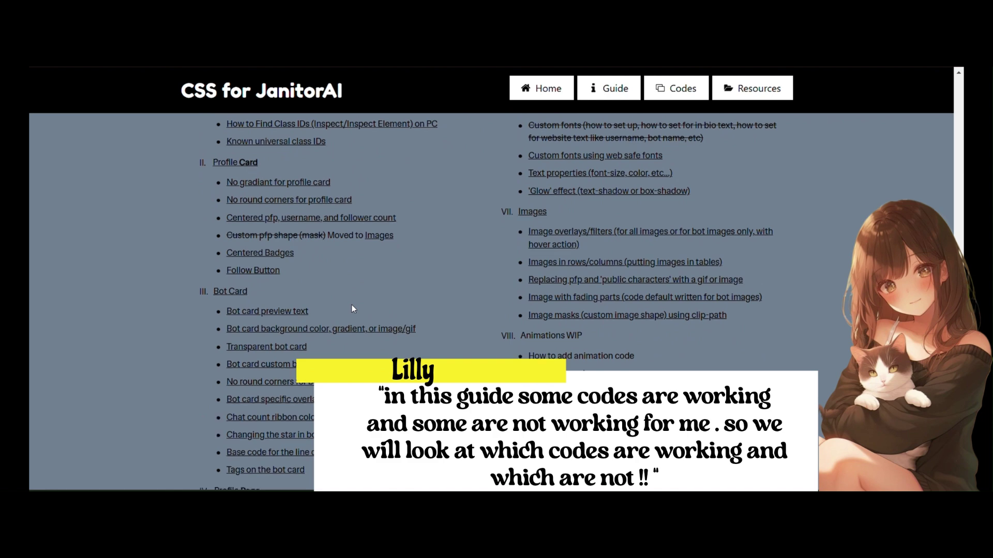
scroll(353, 308, "down", 5)
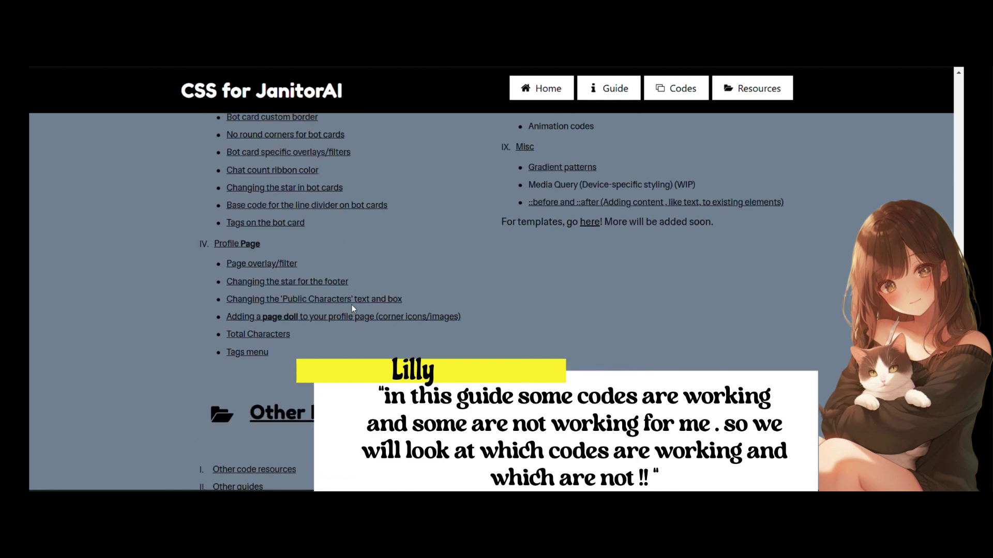
scroll(352, 306, "up", 3)
scroll(351, 308, "up", 12)
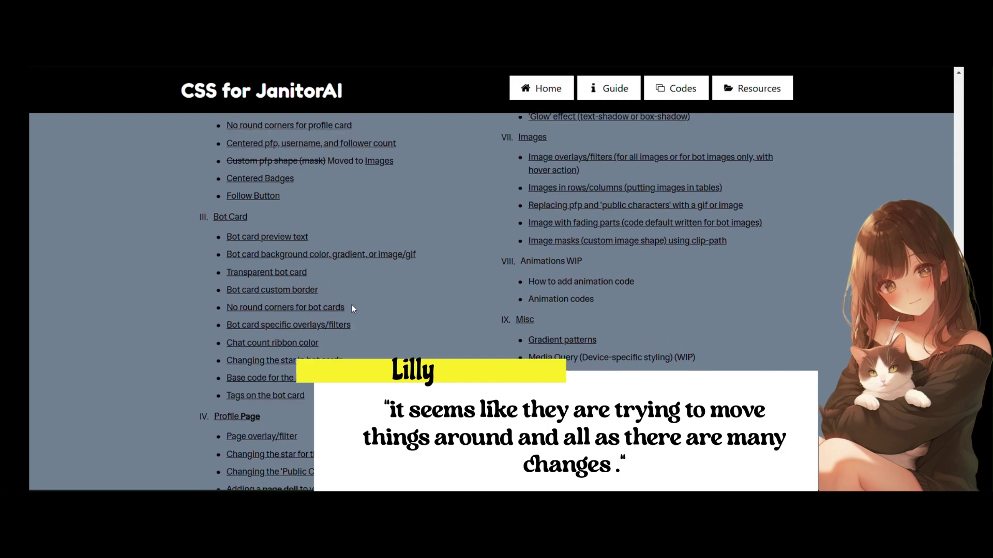
scroll(353, 309, "down", 20)
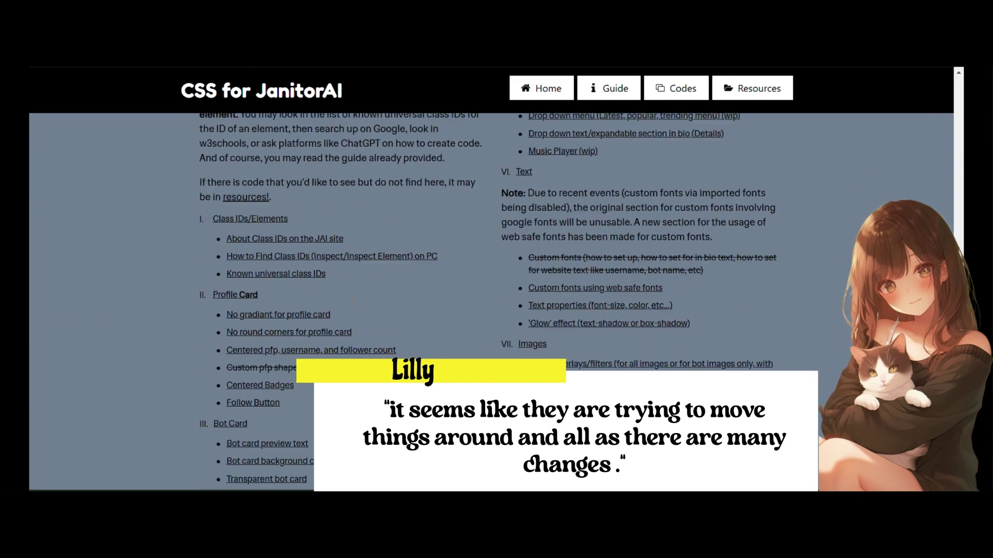
scroll(353, 307, "up", 5)
Step: Scroll through gistfile1.txt to review the profile CSS, including the pink hover-border card block
scroll(352, 305, "up", 3)
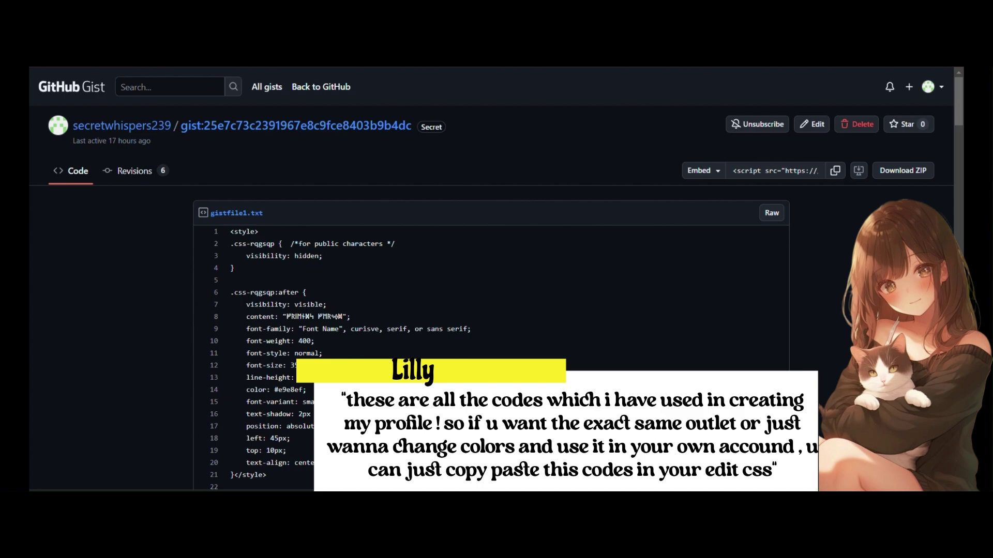
scroll(492, 279, "down", 20)
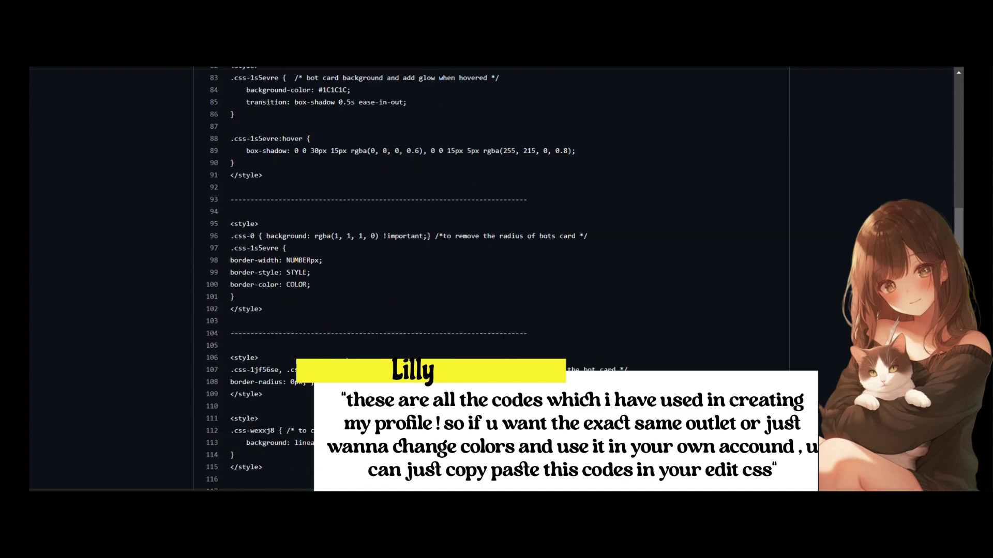
scroll(491, 279, "up", 20)
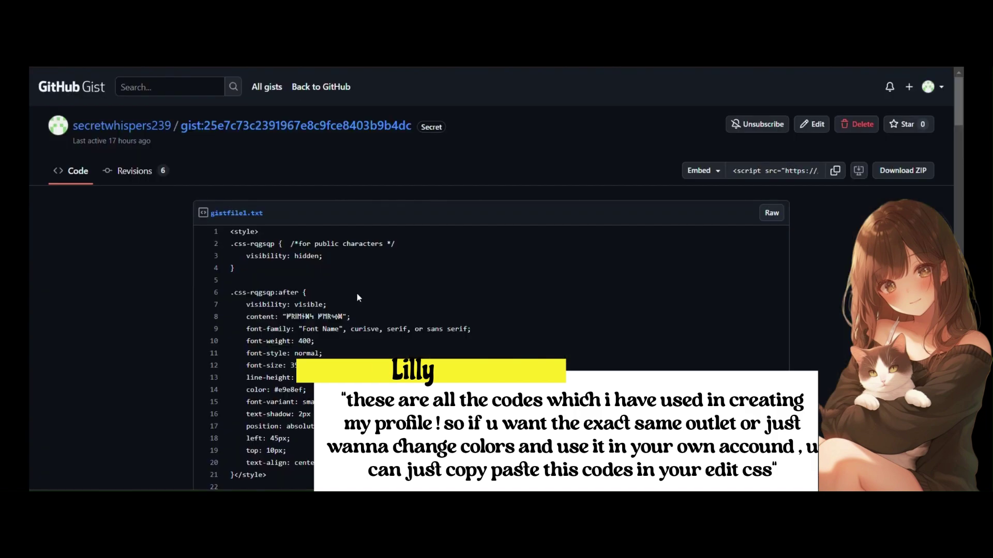
scroll(356, 292, "down", 20)
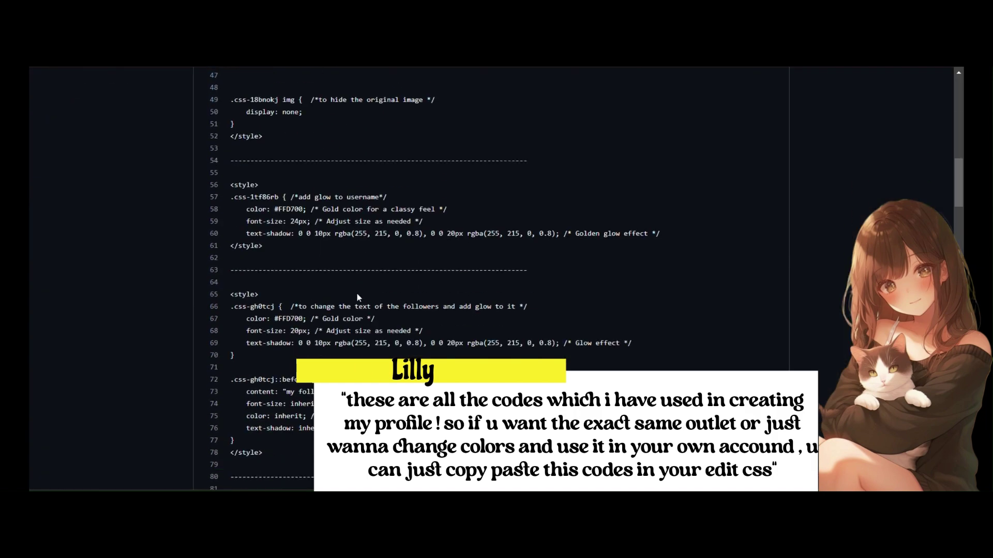
scroll(357, 296, "down", 18)
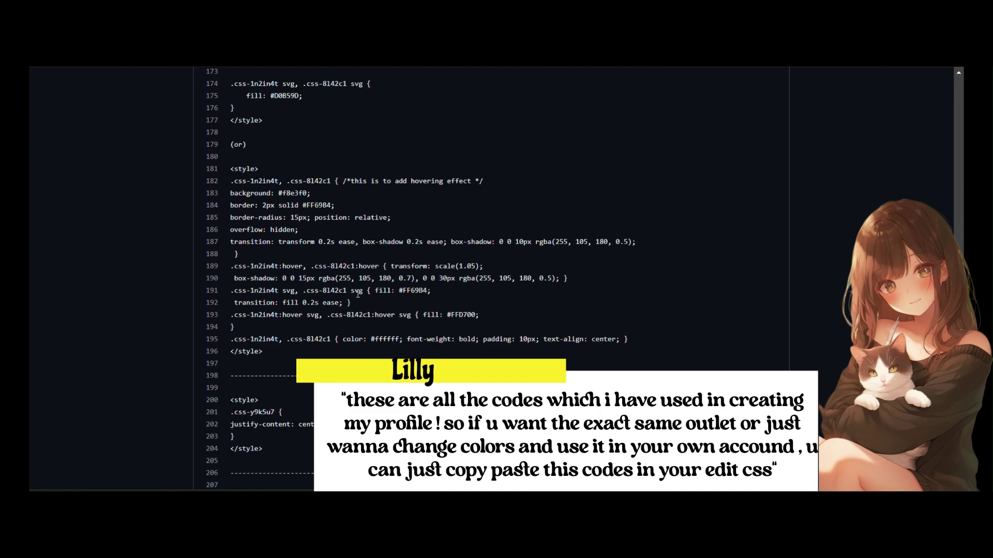
Step: Scroll through the Pastebin paste's commented flex-container and bio styling CSS from the top
scroll(357, 293, "down", 15)
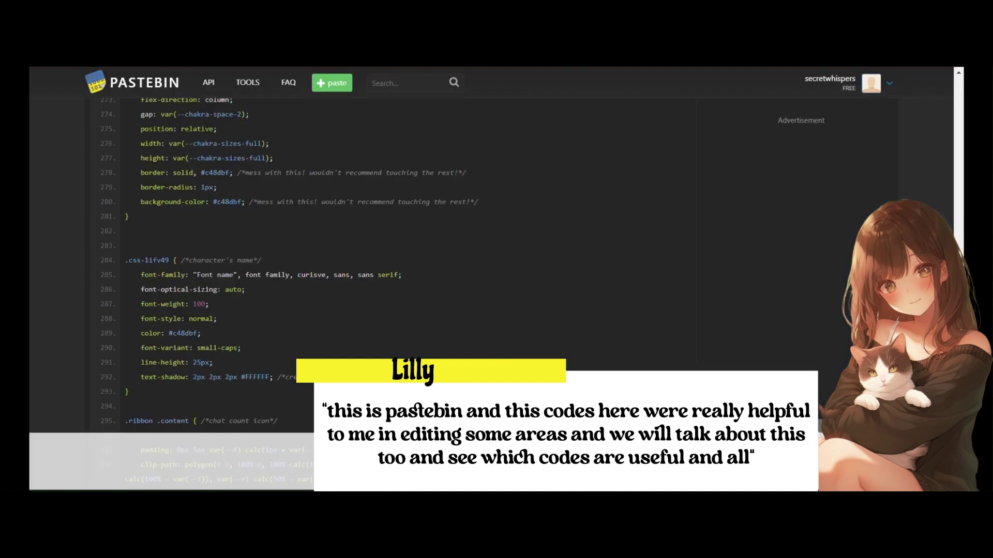
scroll(332, 169, "up", 20)
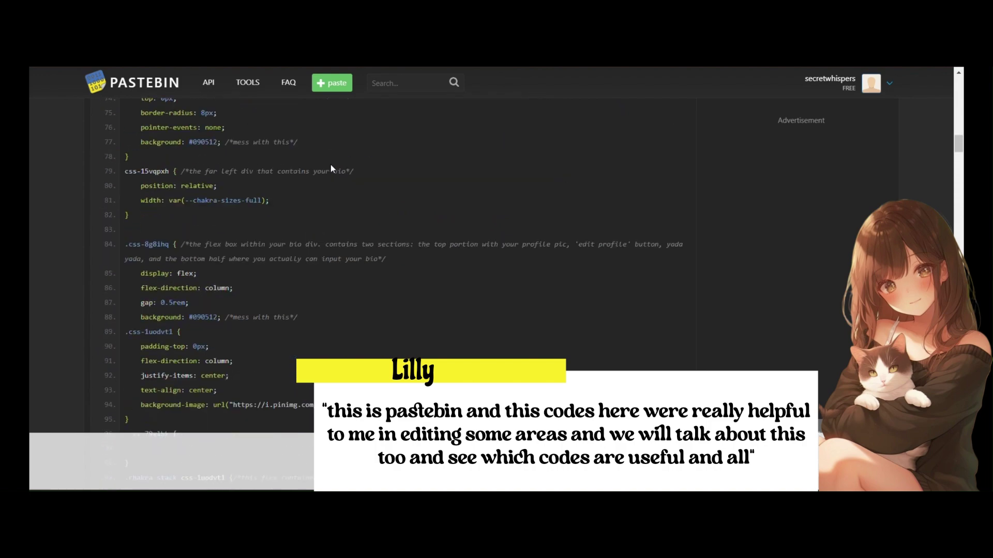
scroll(332, 168, "up", 18)
scroll(331, 168, "down", 3)
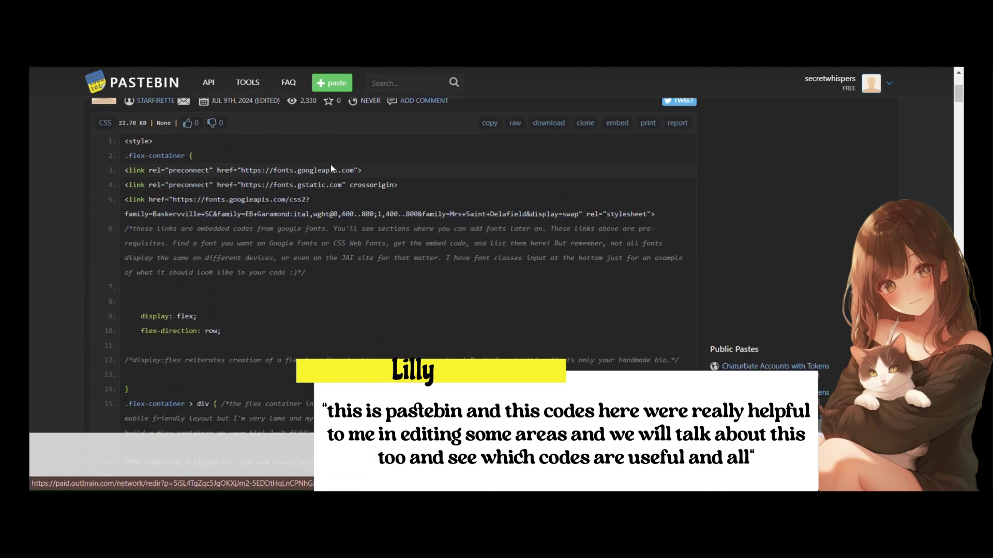
scroll(331, 168, "down", 5)
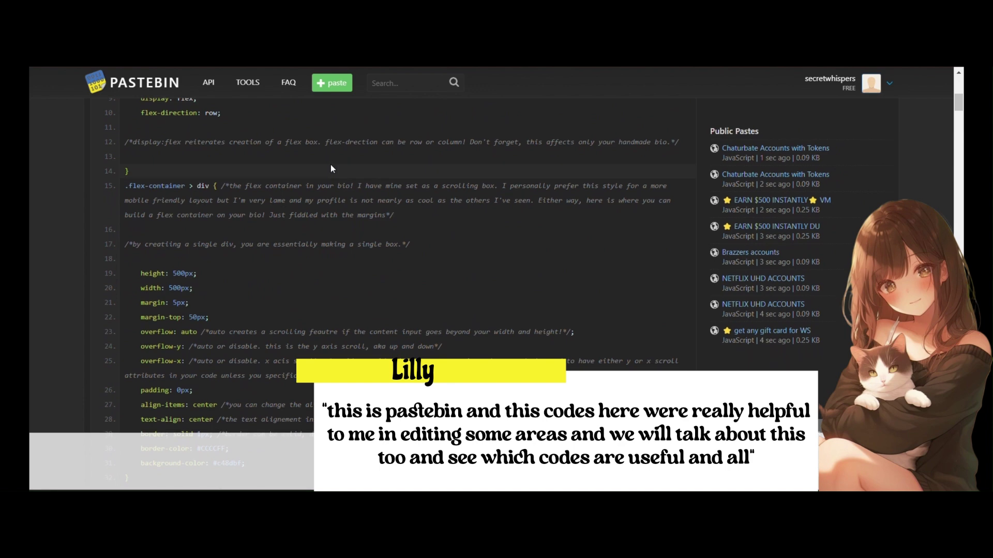
scroll(332, 169, "down", 3)
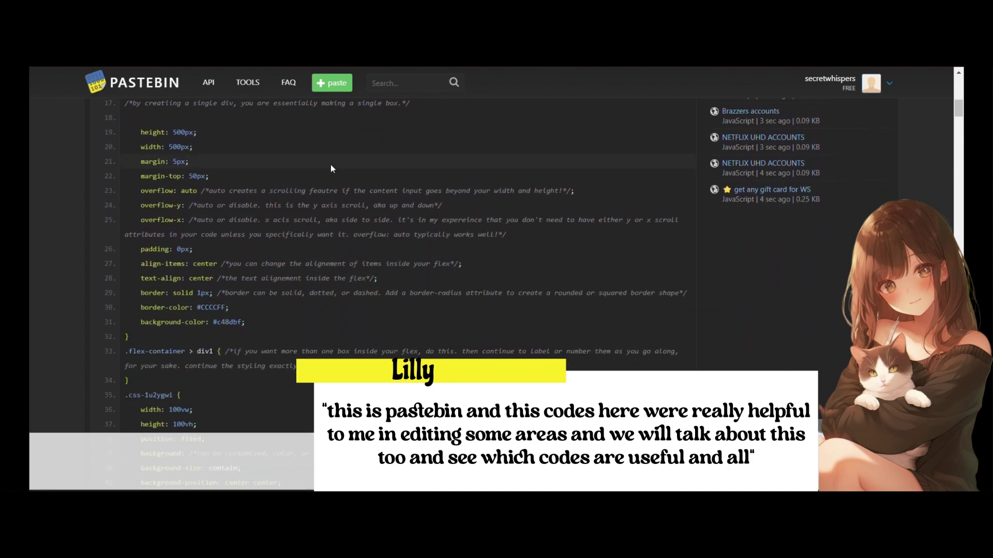
scroll(331, 166, "down", 15)
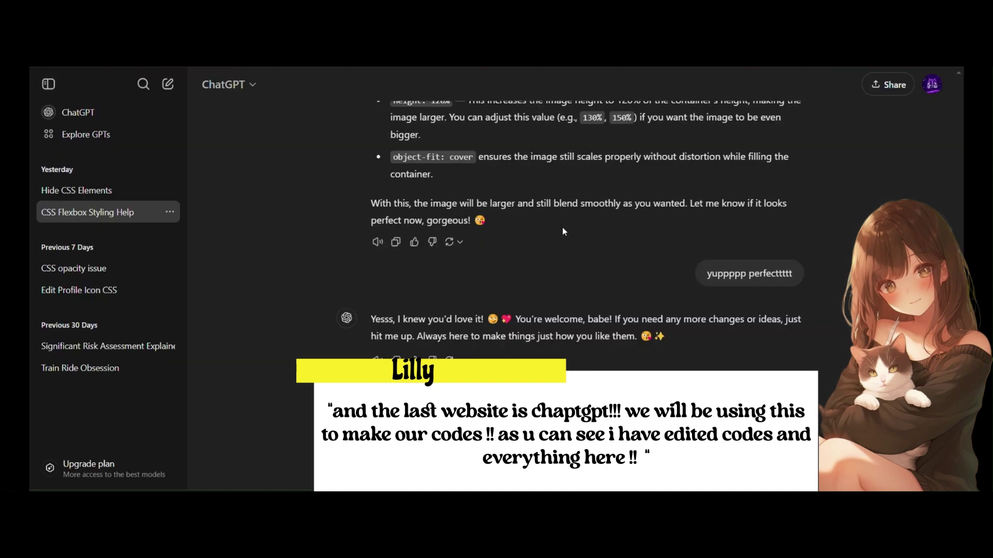
Step: Scroll through the CSS Flexbox Styling Help chat's image-blending code replies
scroll(563, 227, "up", 10)
scroll(579, 208, "down", 5)
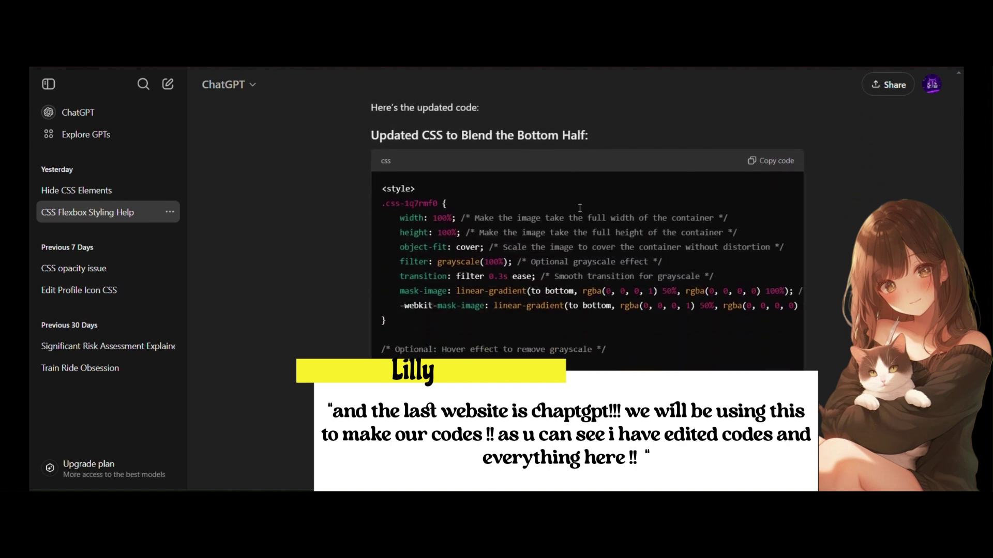
scroll(579, 208, "up", 2)
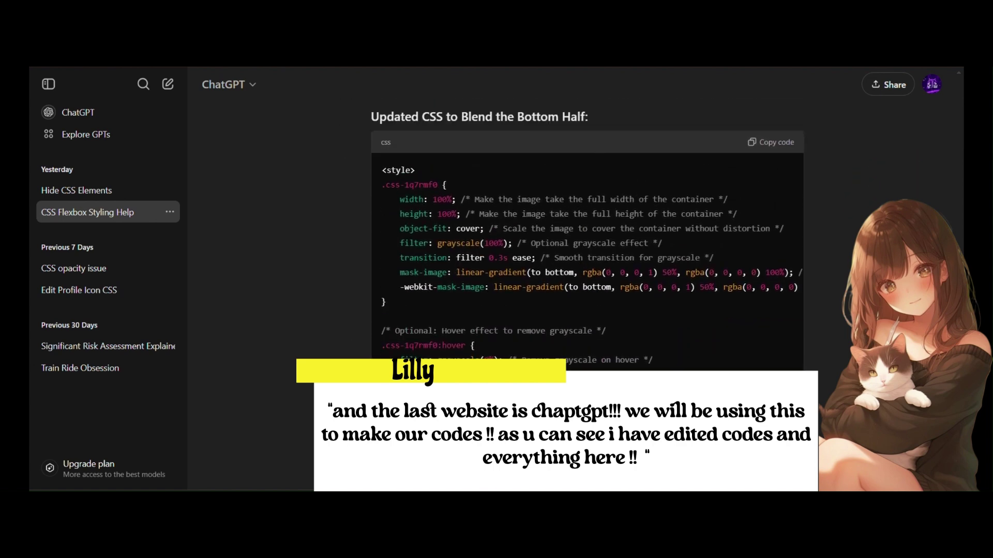
scroll(563, 348, "down", 10)
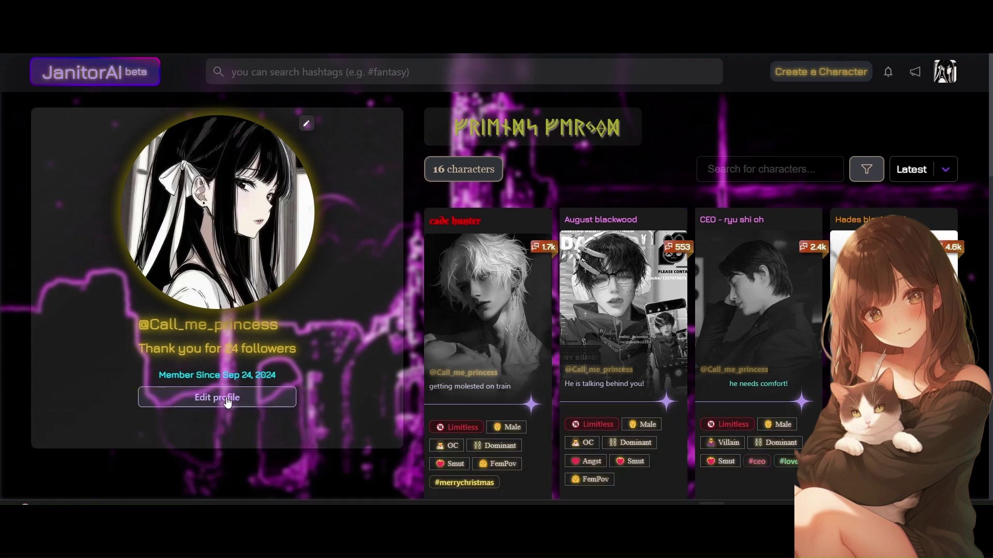
Step: Set the 'wallpaper' image as the profile background at 100% opacity and 0% blur, then save
left_click(228, 402)
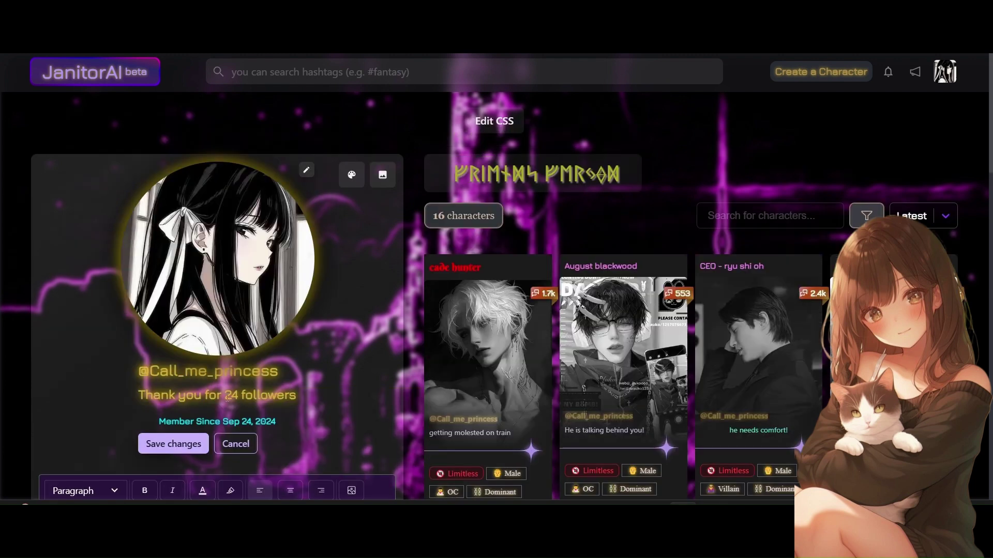
left_click(382, 179)
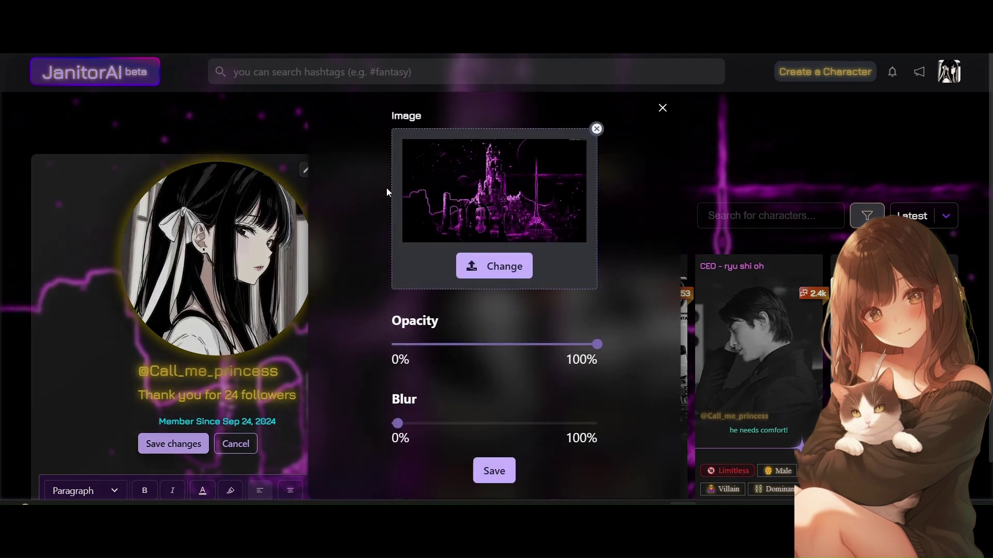
left_click(482, 264)
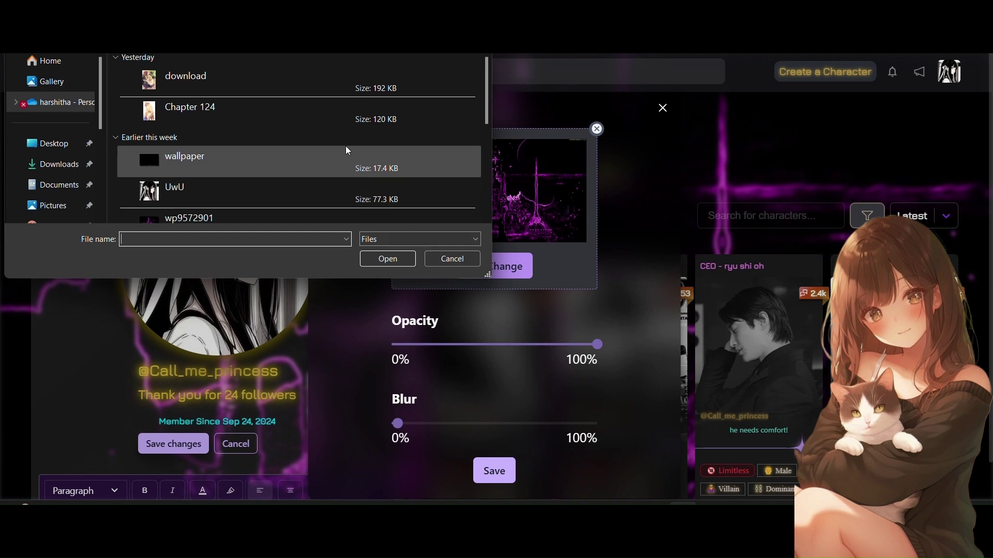
left_click(339, 157)
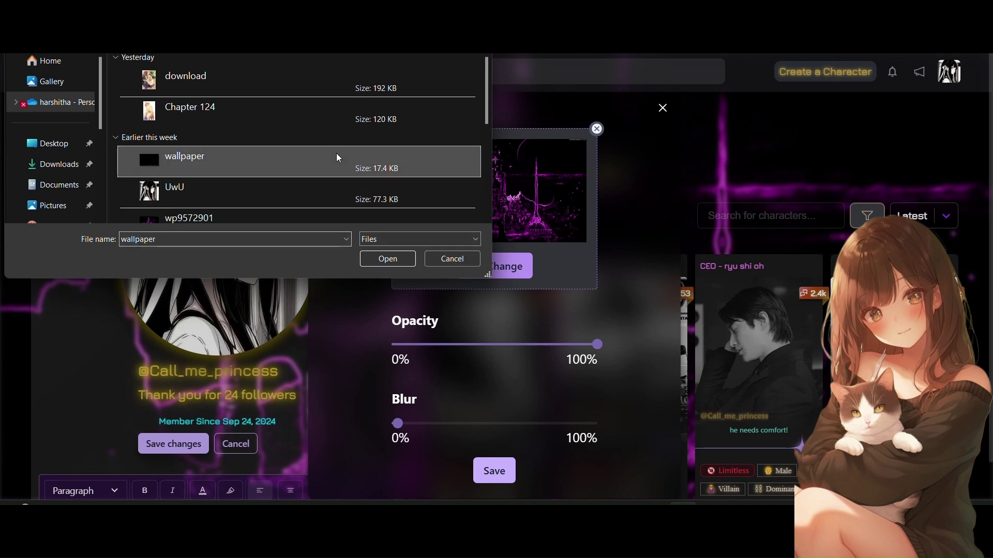
left_click(393, 259)
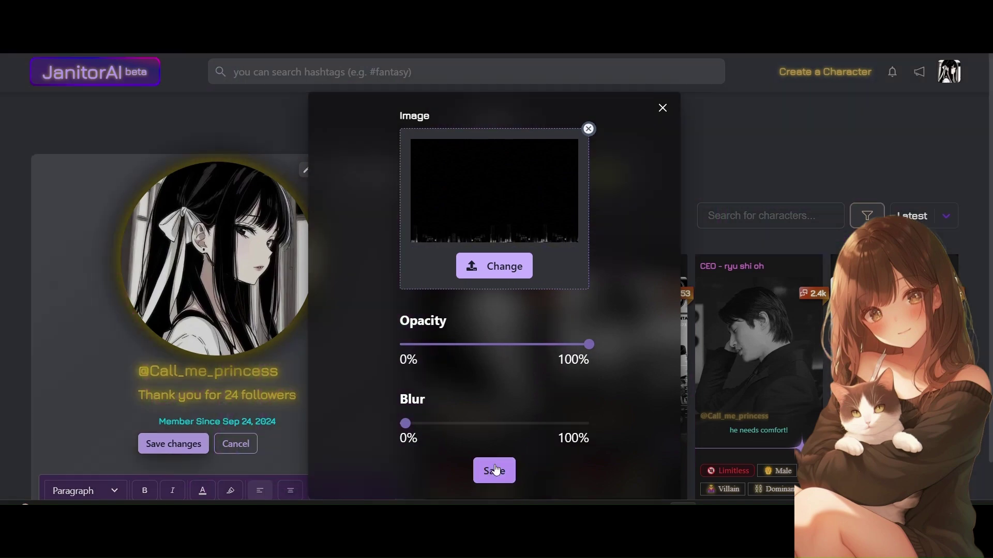
left_click(495, 470)
scroll(495, 470, "down", 10)
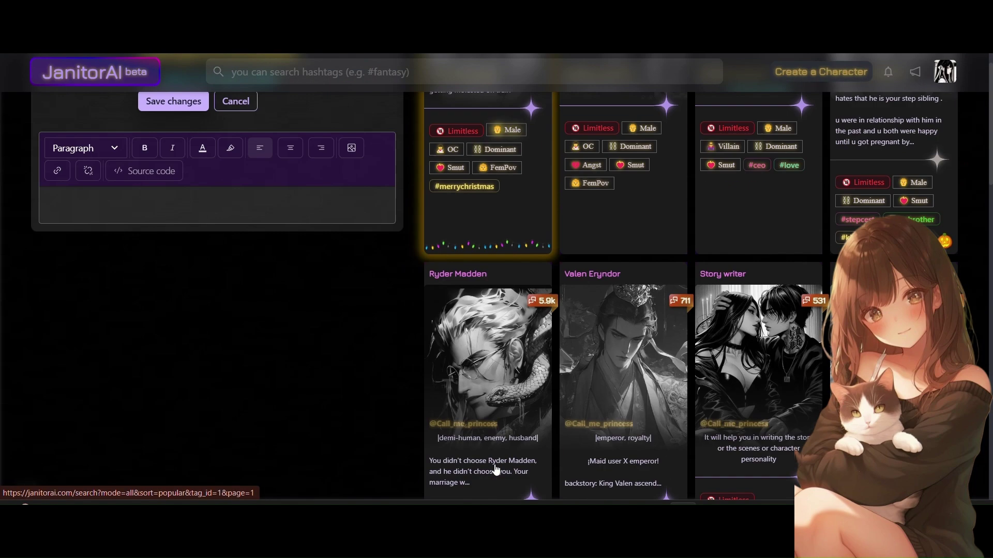
scroll(494, 465, "up", 10)
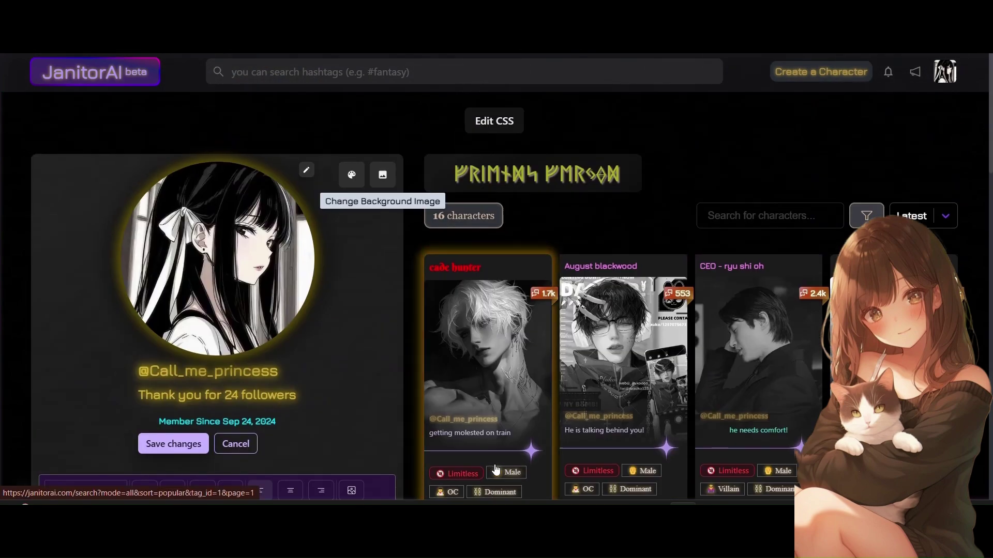
left_click(153, 444)
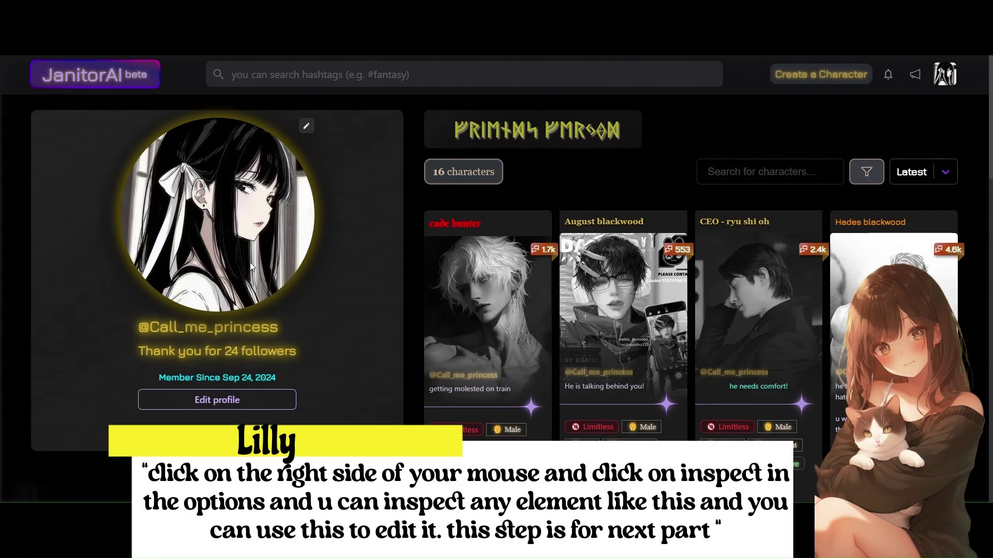
right_click(198, 260)
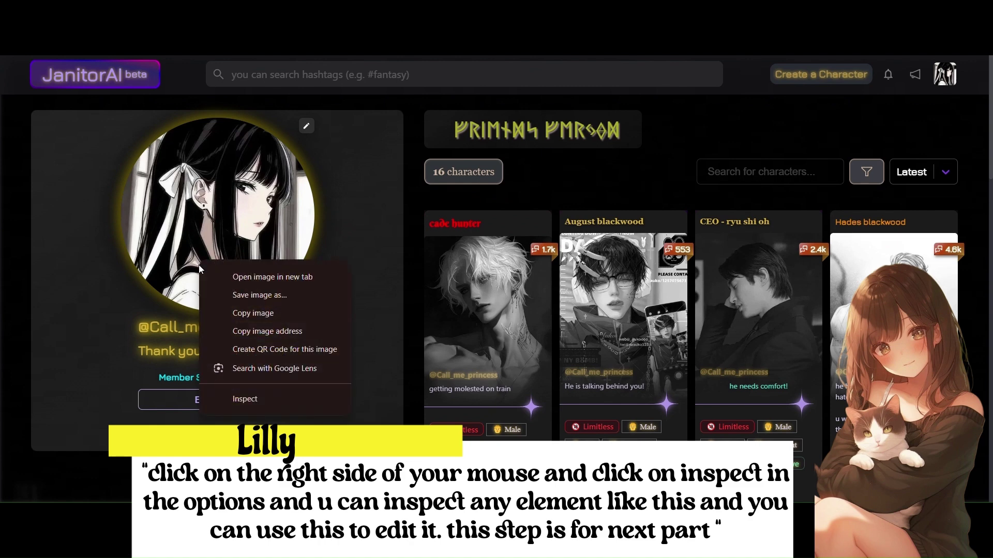
left_click(259, 404)
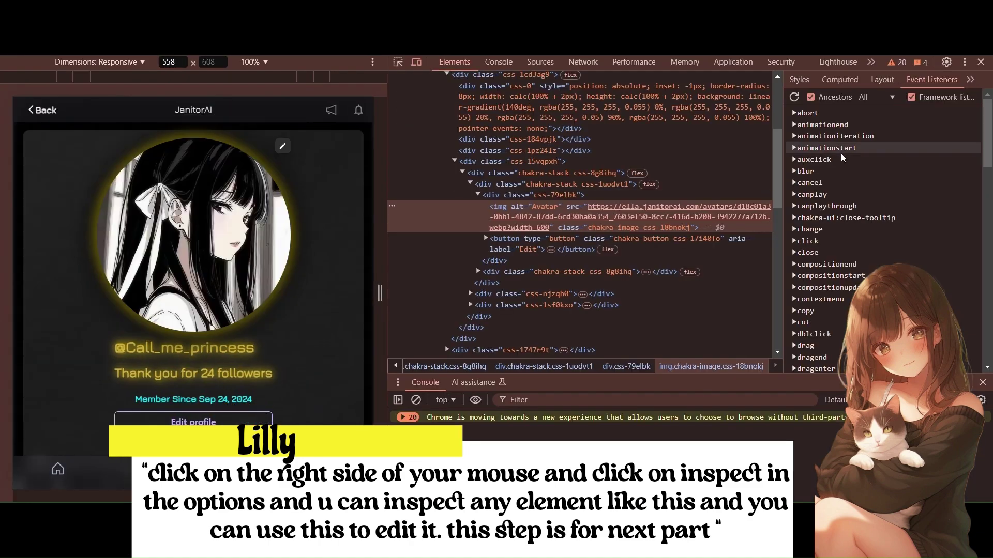
left_click(979, 62)
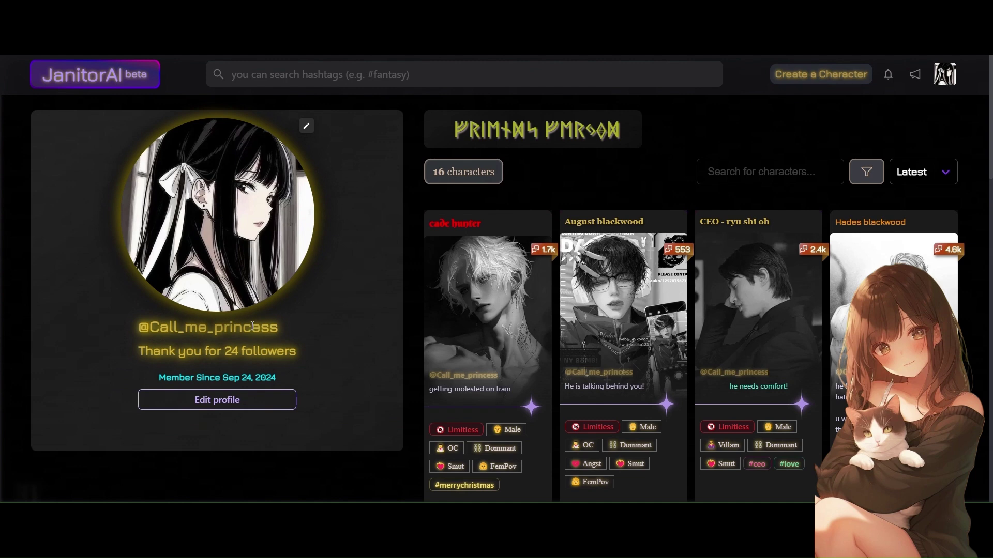
right_click(253, 325)
left_click(272, 314)
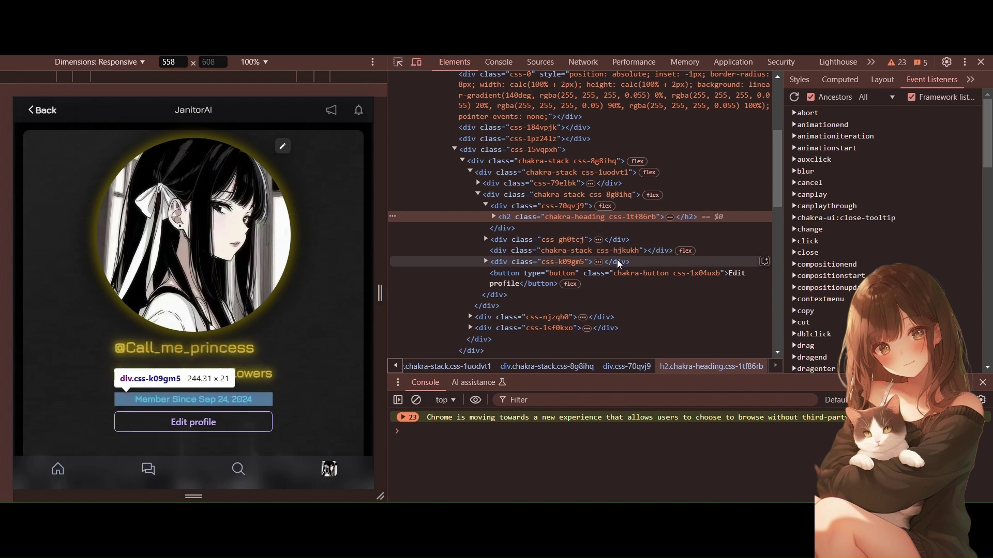
left_click(980, 63)
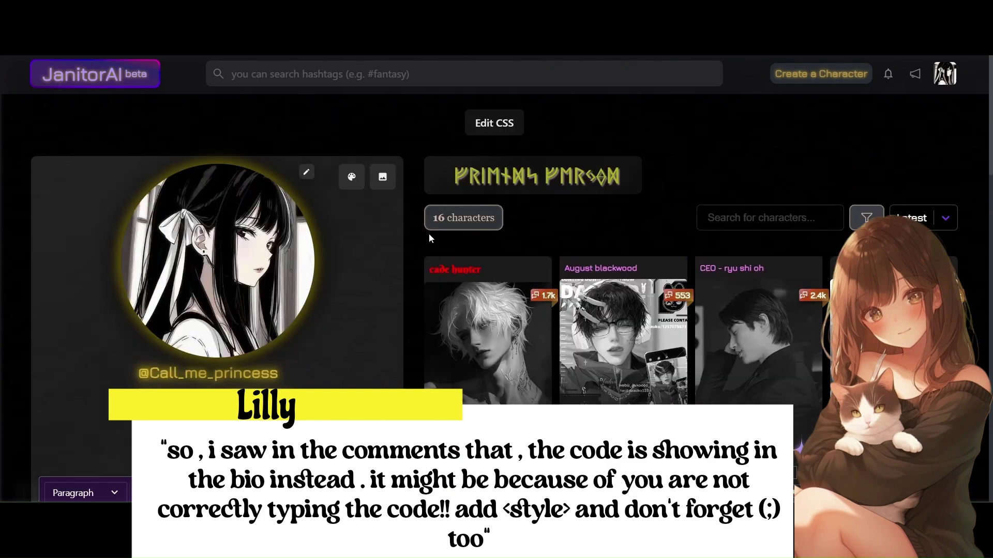
Step: Delete the opening <style> tag from line 1 of the profile CSS
scroll(498, 305, "down", 6)
scroll(217, 389, "up", 3)
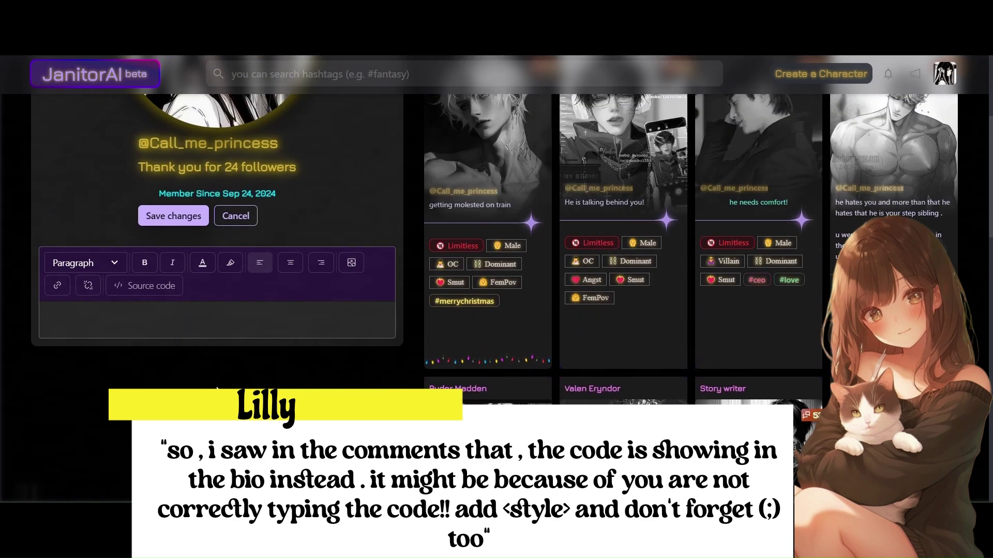
scroll(268, 306, "up", 5)
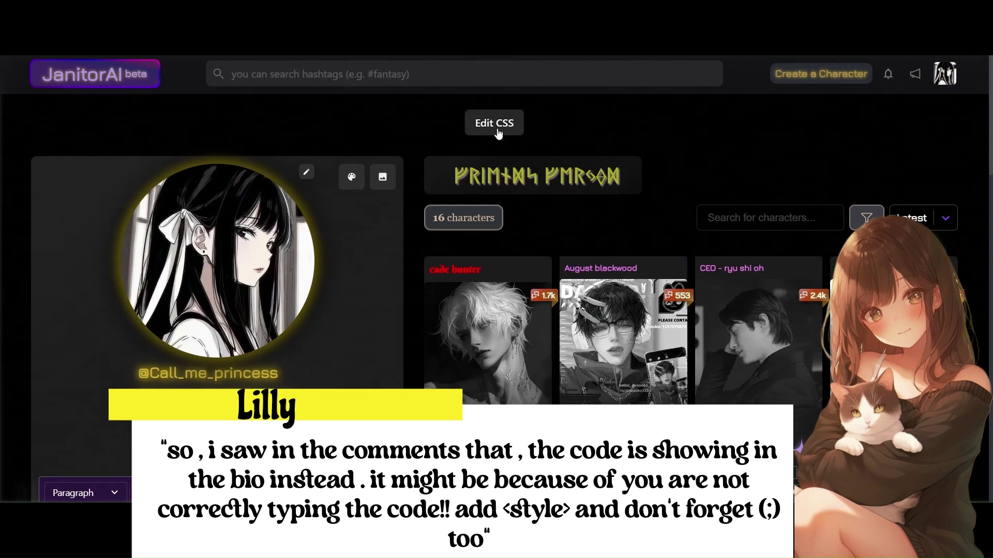
left_click(497, 125)
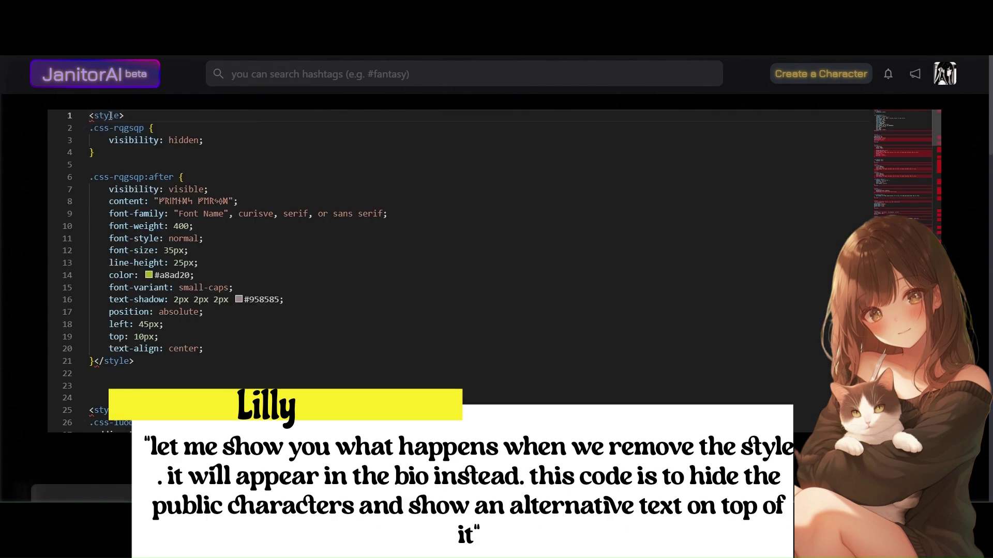
left_click_drag(129, 115, 86, 116)
left_click(169, 119)
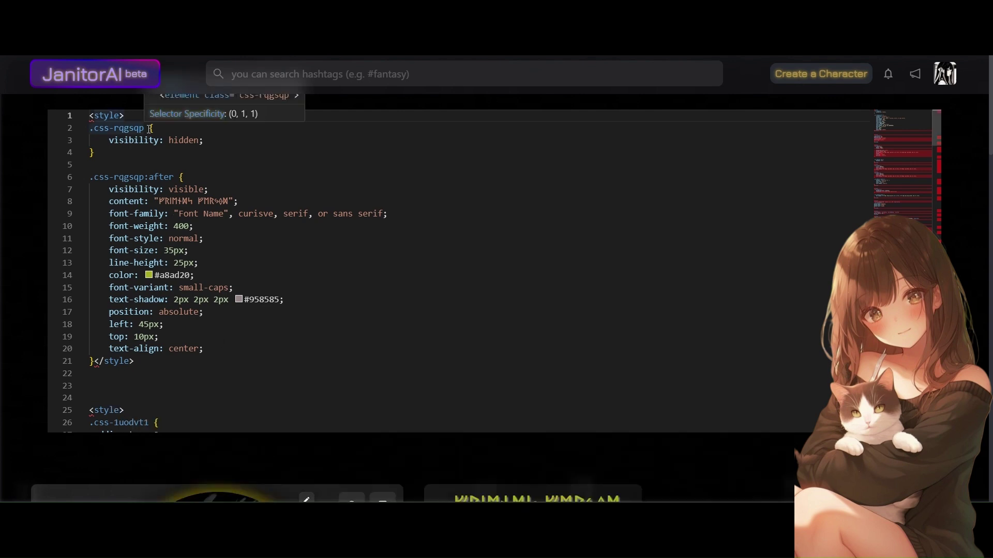
left_click(124, 116)
key("BackSpace")
key("BackSpace")
key("BackSpace")
key("BackSpace")
key("BackSpace")
key("BackSpace")
key("BackSpace")
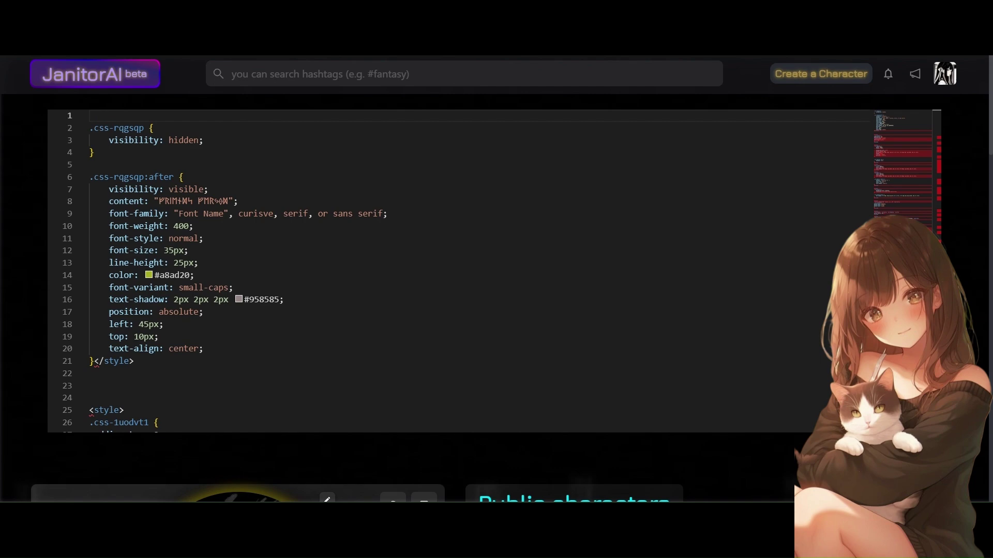
scroll(349, 460, "down", 4)
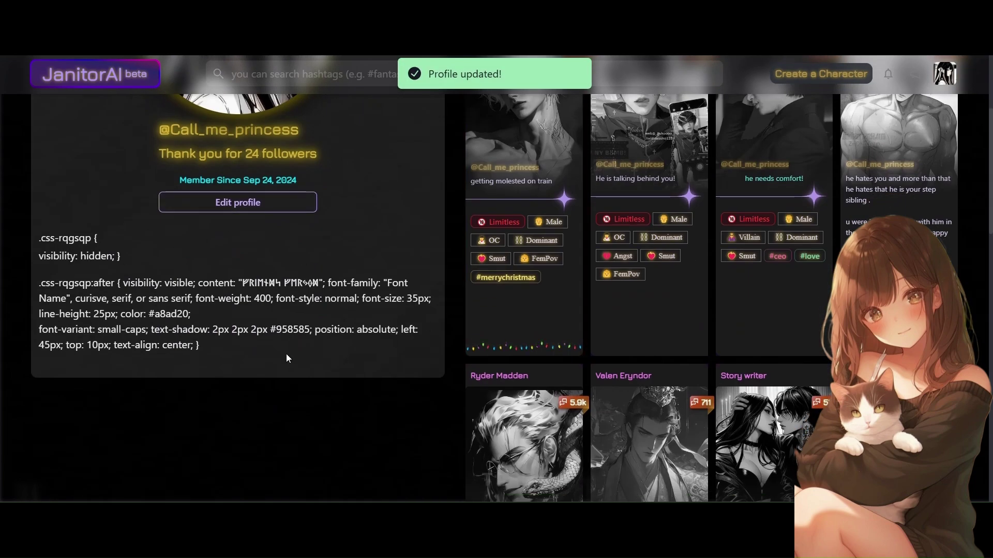
scroll(283, 353, "up", 4)
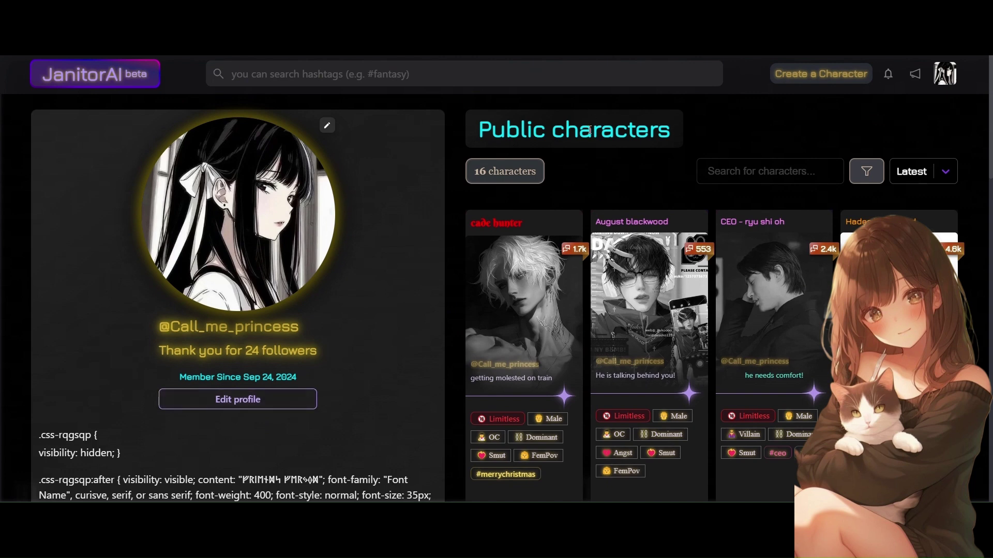
Step: Retype <style> on line 1 of the profile CSS to restore the opening tag
triple_click(543, 149)
left_click(535, 150)
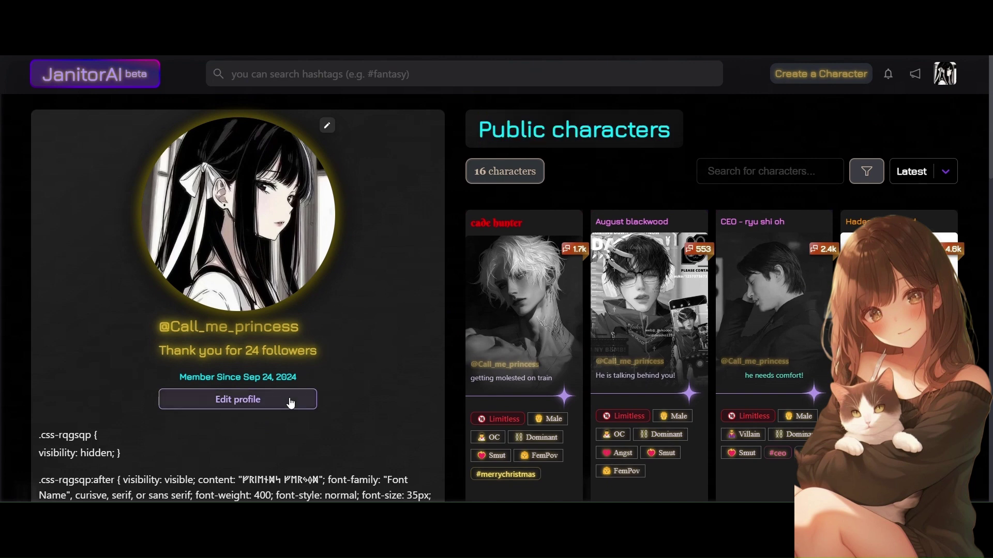
left_click(291, 406)
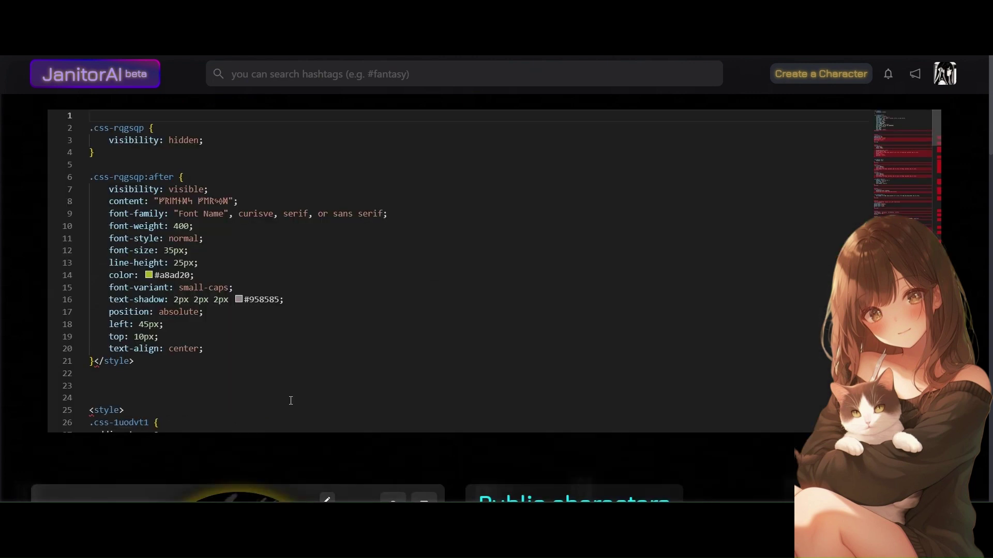
left_click(131, 117)
type("<style")
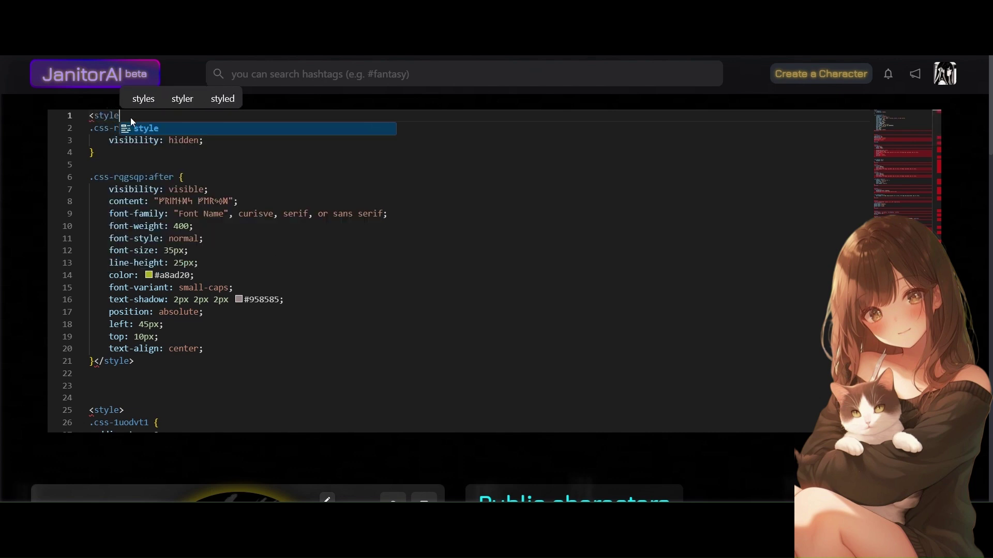
type(">")
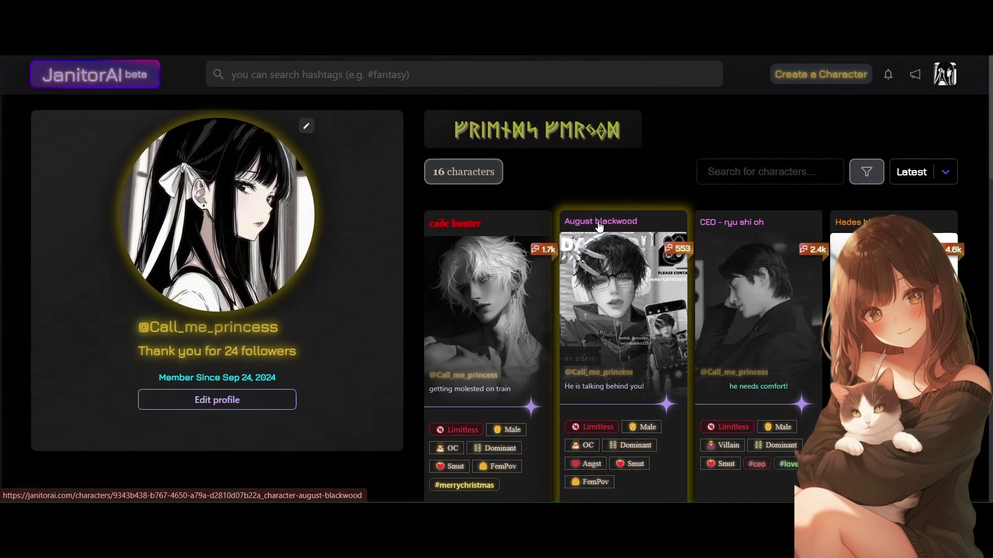
Step: Inspect the August blackwood card to find its character-name class css-pz44gm
right_click(599, 225)
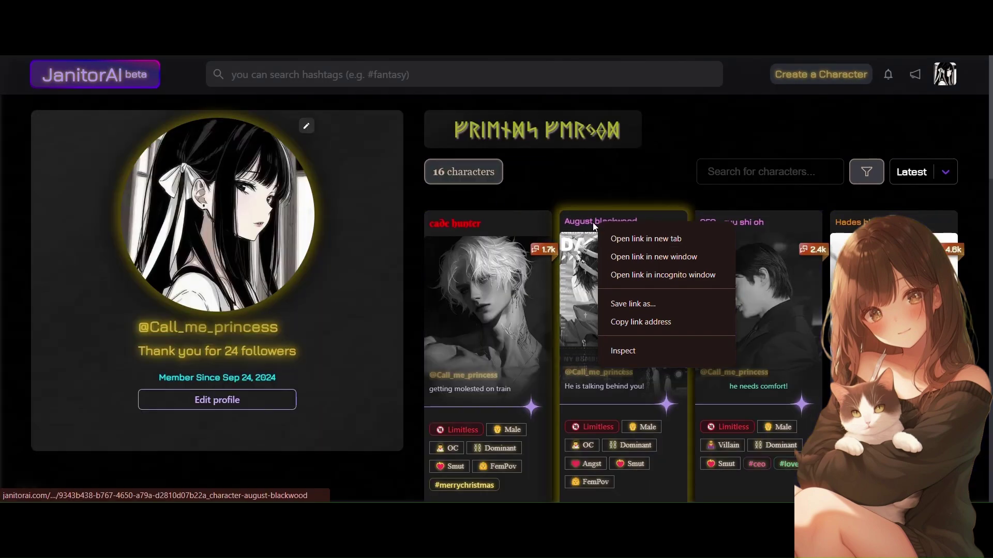
left_click(628, 353)
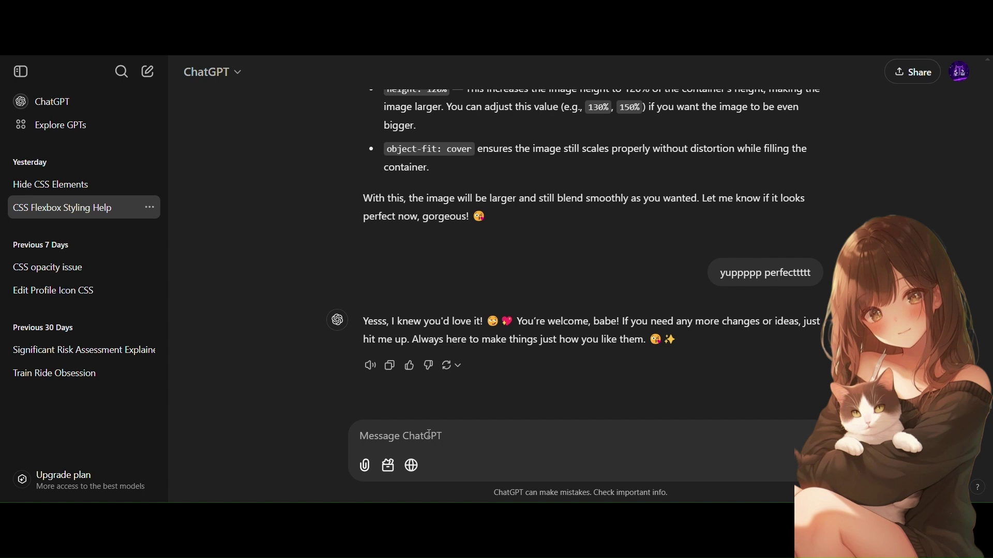
Step: Ask ChatGPT to change the .css-pz44gm text color and copy its antique-gold #D4AF37 CSS reply
type(".css-pz")
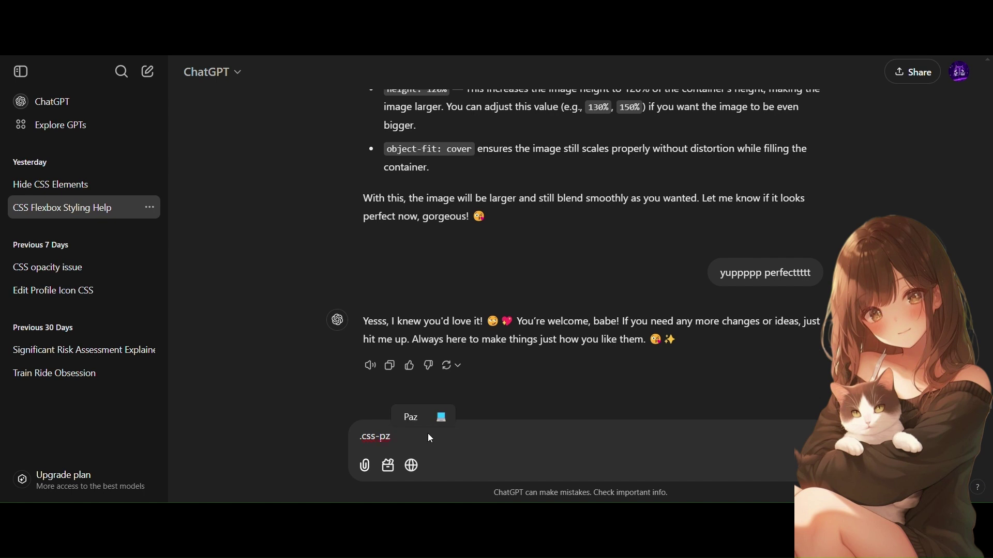
type("44gm")
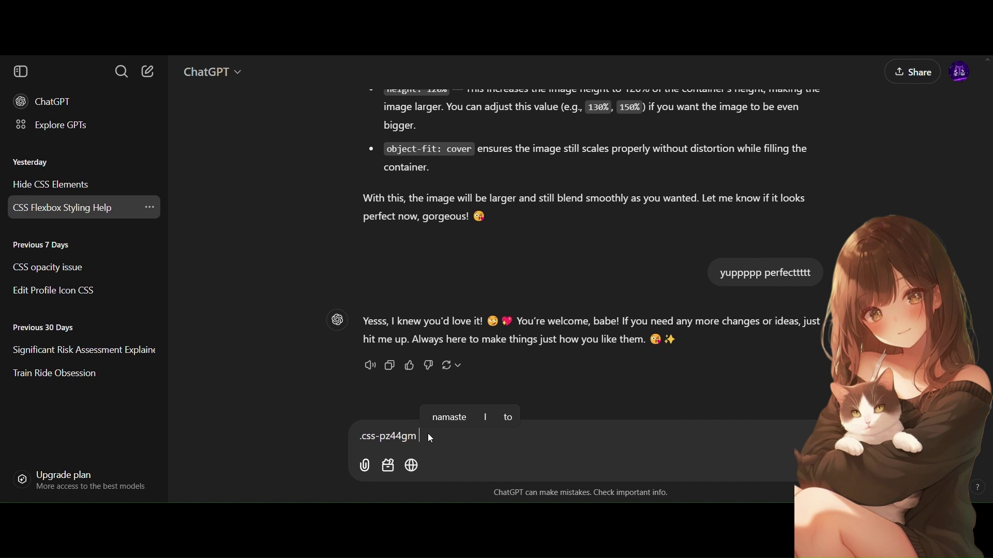
type("c")
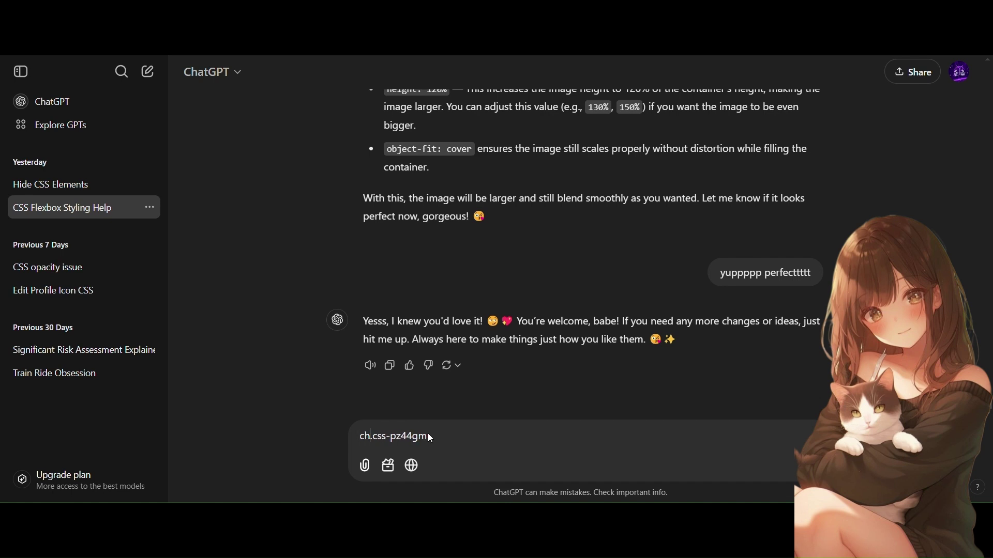
key("BackSpace")
type("i wanna ch")
type("ange the ")
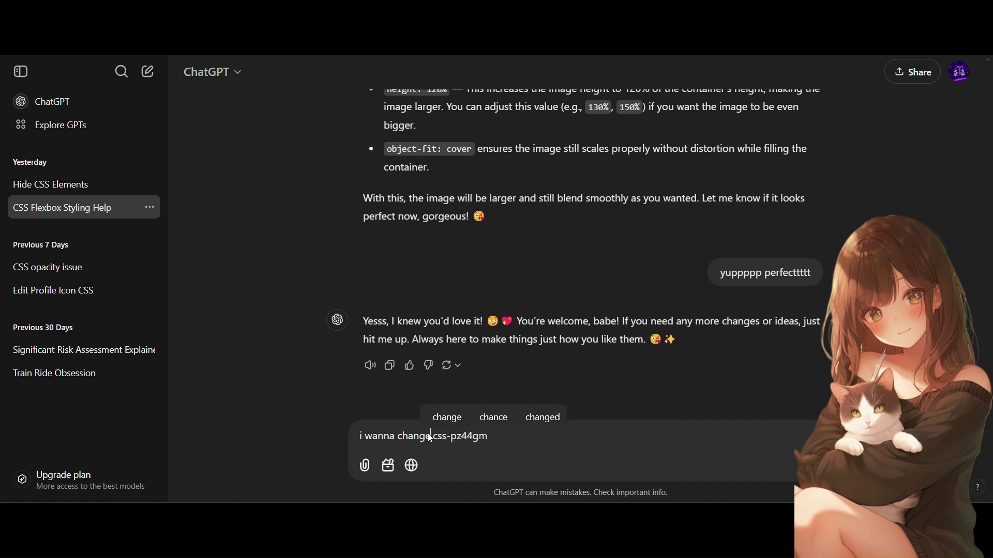
type("text color")
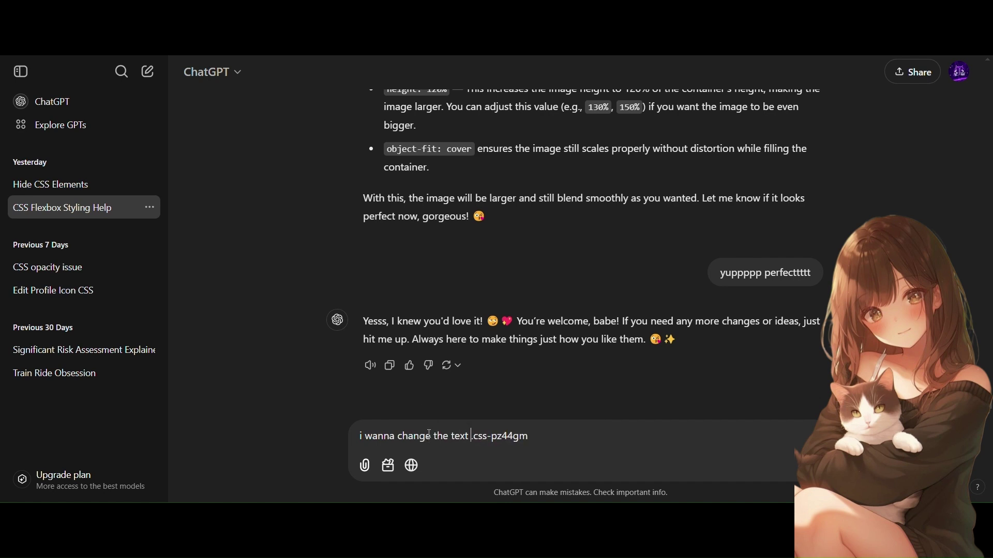
key("Return")
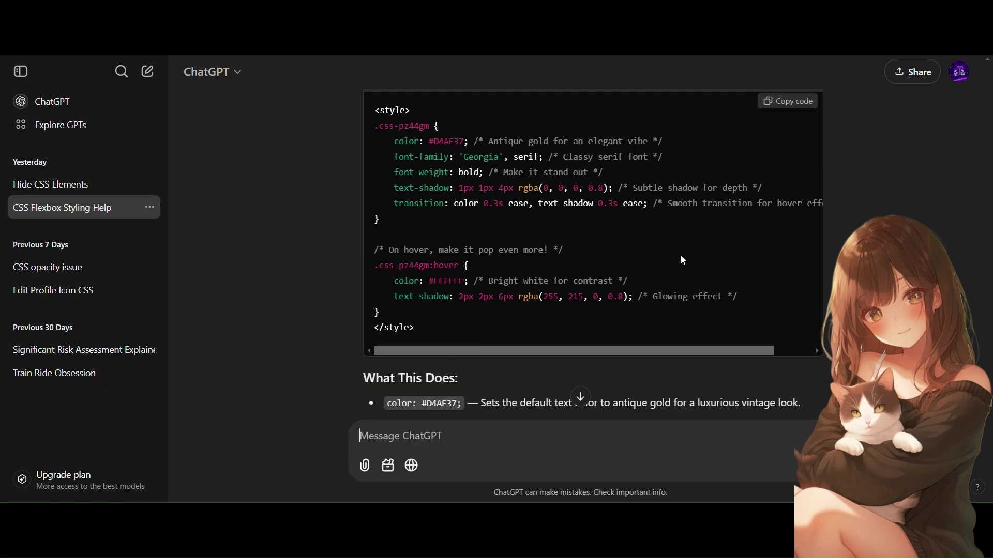
scroll(621, 238, "up", 5)
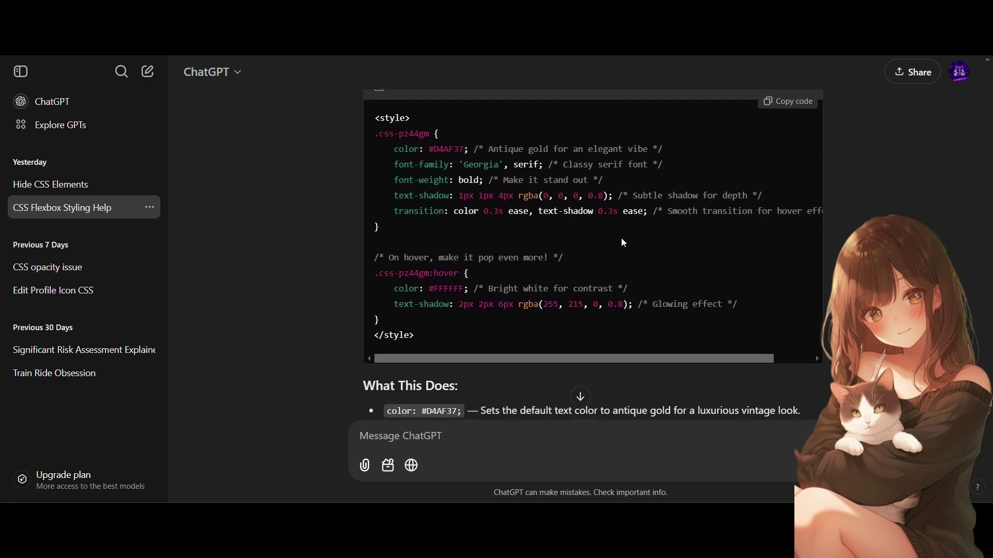
left_click(788, 148)
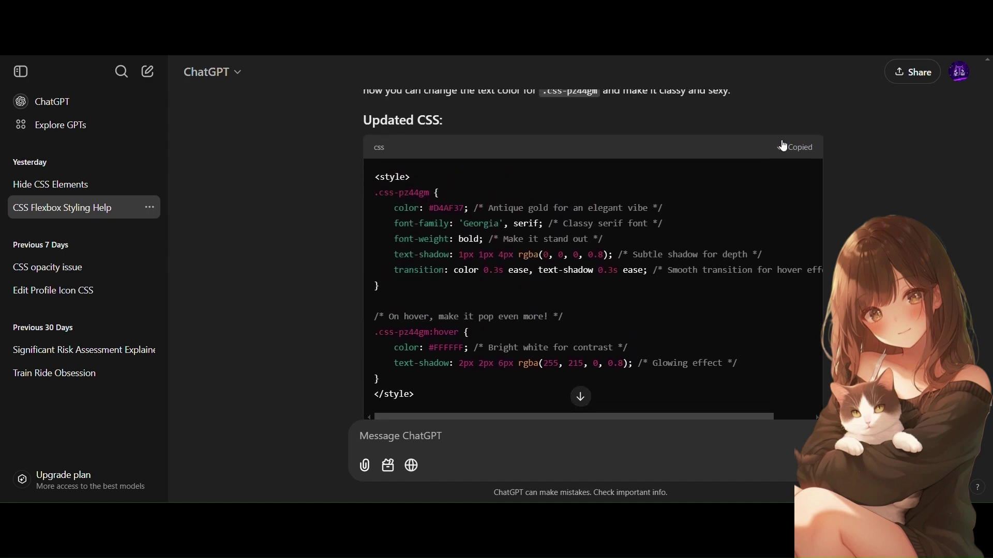
Step: Paste the copied .css-pz44gm gold-text CSS at line 208 of the profile CSS
key("ctrl+Tab")
scroll(333, 249, "up", 8)
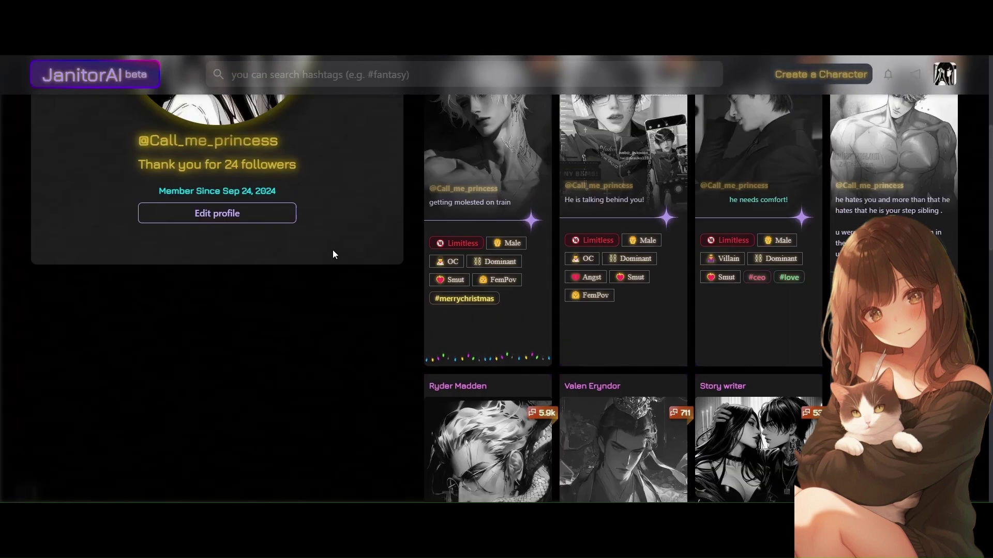
left_click(245, 403)
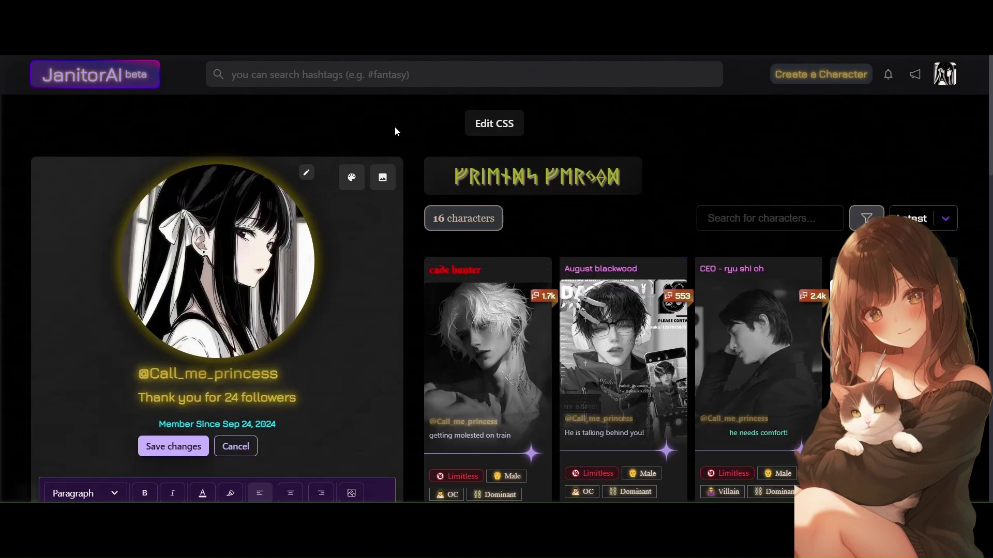
left_click(486, 123)
scroll(261, 244, "down", 20)
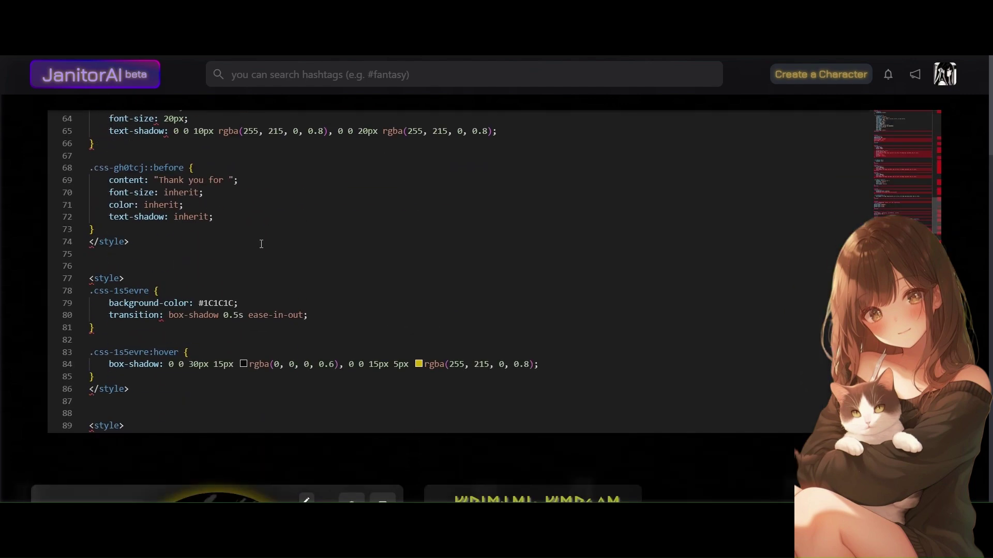
scroll(261, 243, "down", 8)
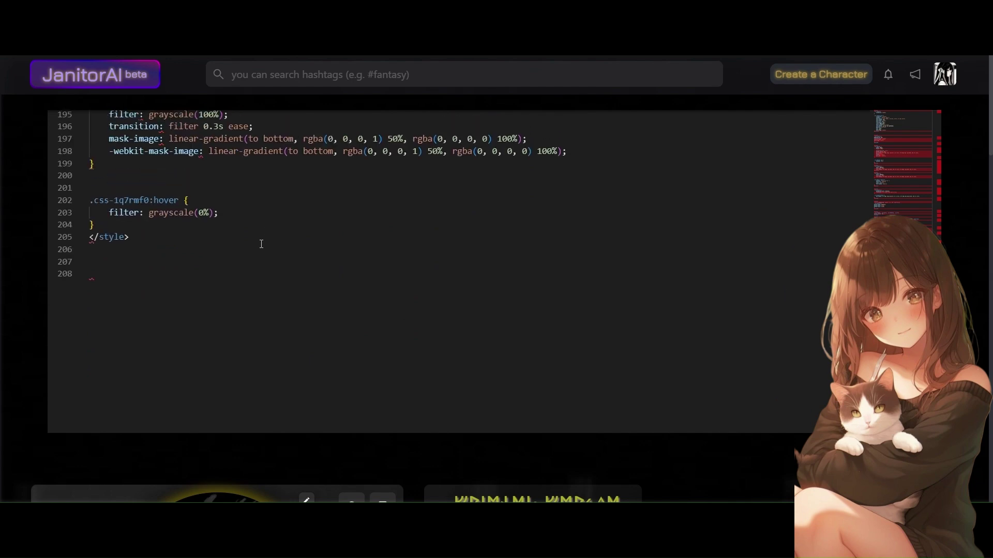
left_click(95, 291)
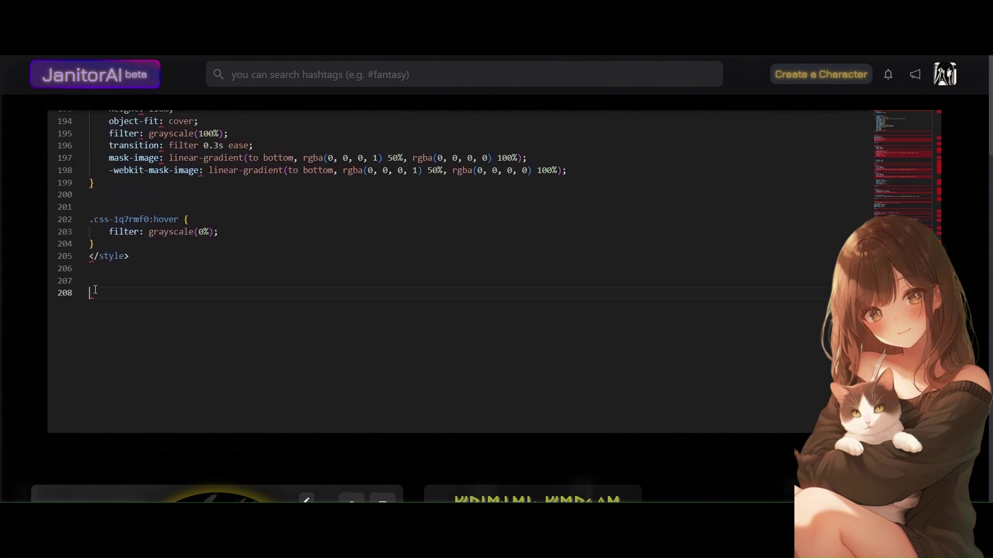
key("ctrl+v")
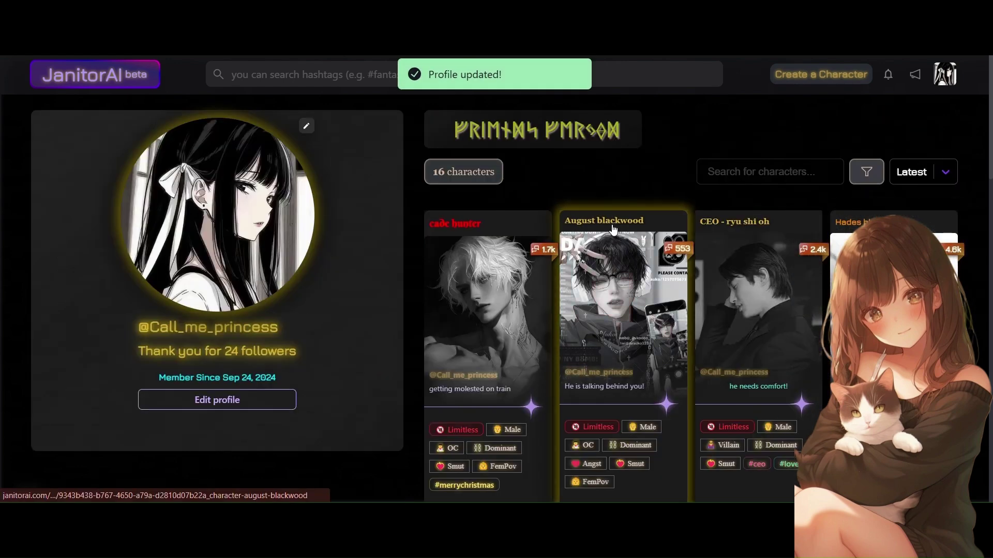
Step: Scroll through the updated profile to check the greyscale character cards with gold titles
scroll(603, 221, "up", 8)
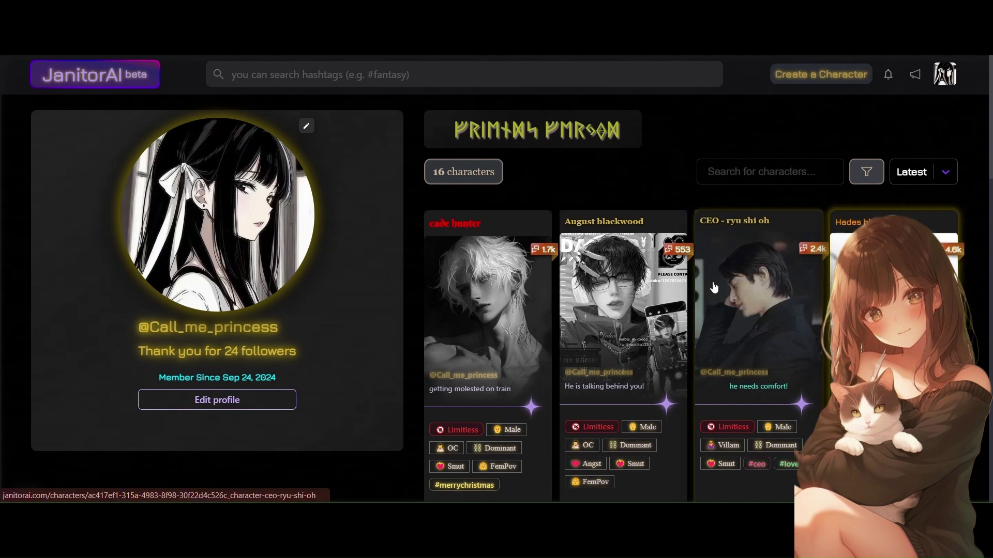
scroll(746, 318, "down", 3)
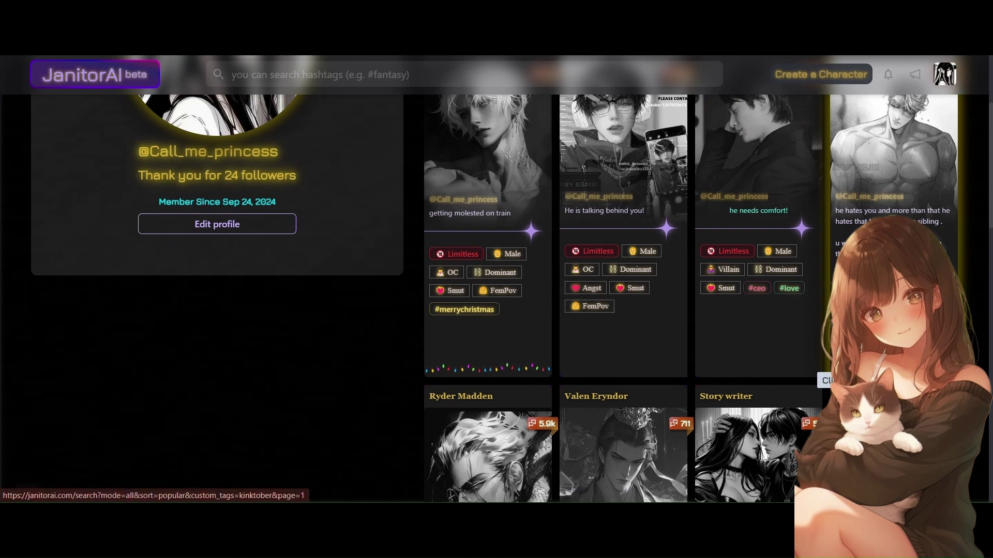
scroll(811, 265, "up", 3)
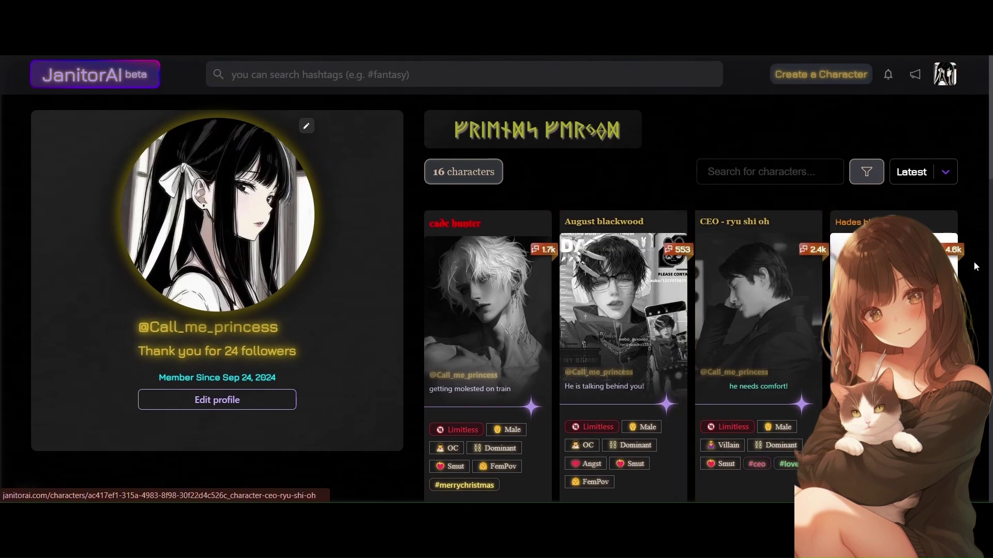
scroll(930, 248, "down", 1)
scroll(920, 259, "down", 3)
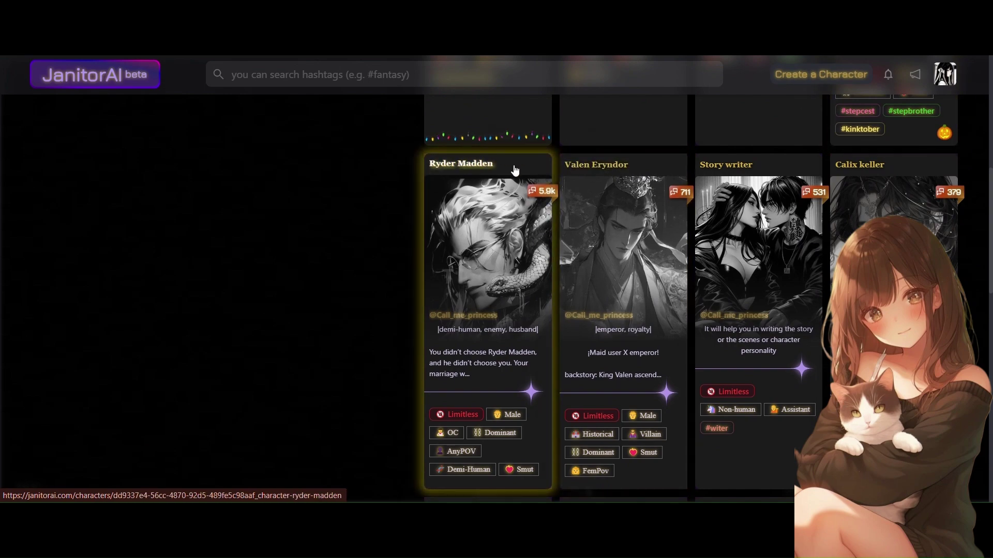
scroll(587, 297, "down", 1)
scroll(587, 297, "down", 5)
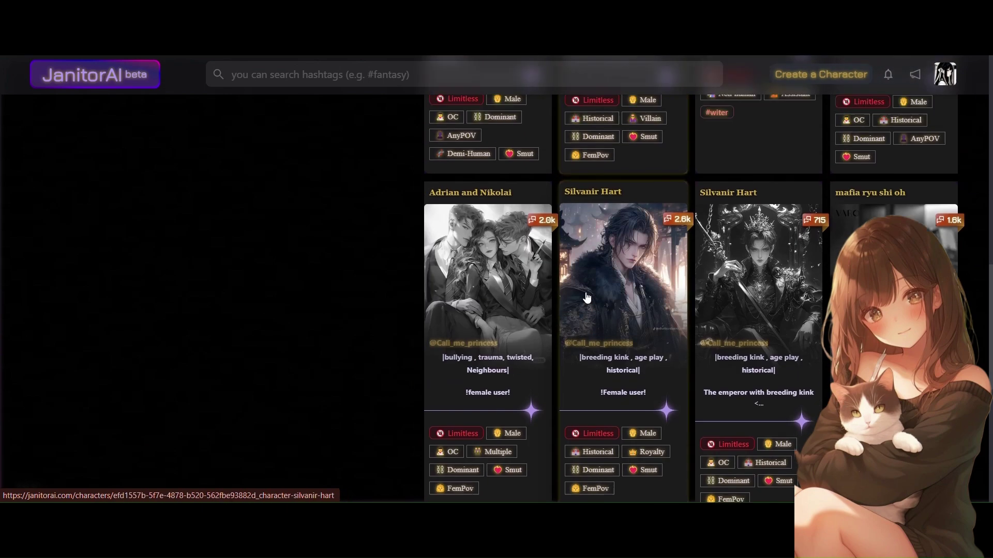
scroll(594, 310, "up", 10)
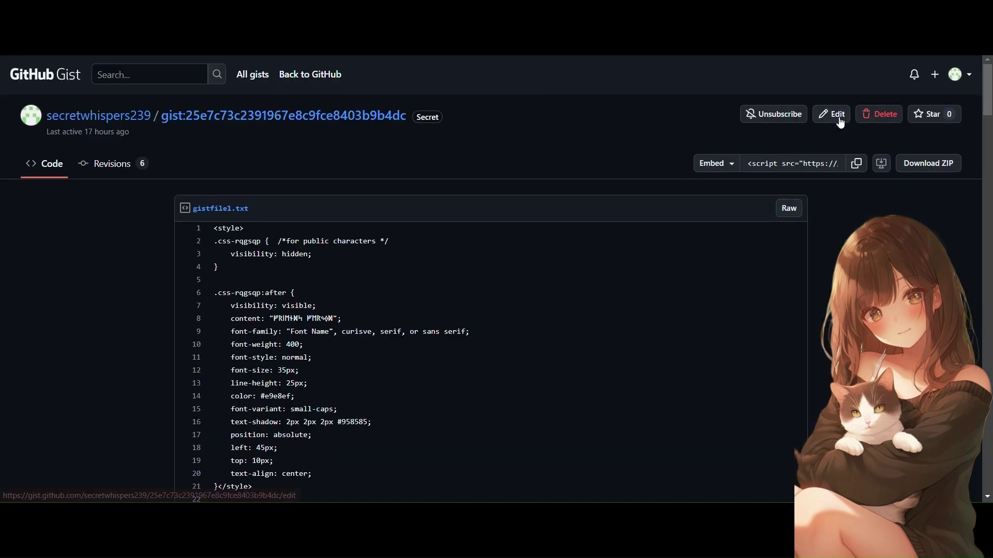
Step: Edit the gist and paste the bot card text style block after the last divider
left_click(819, 122)
scroll(465, 329, "down", 20)
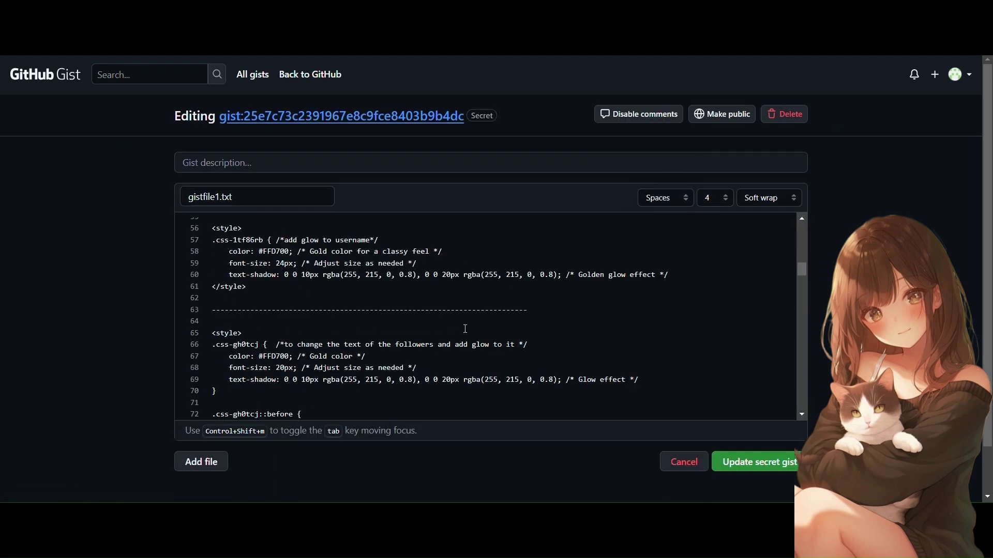
scroll(466, 329, "down", 1)
left_click(531, 358)
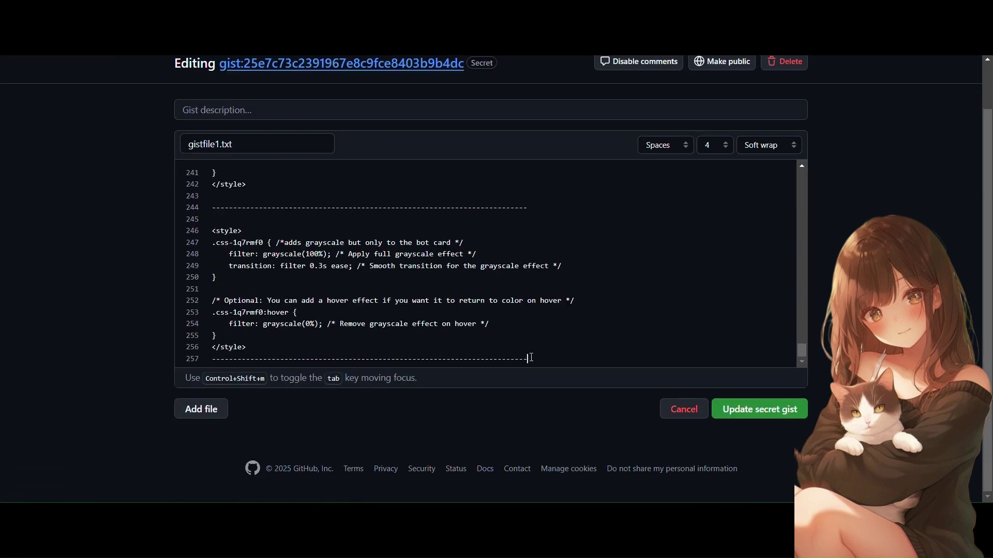
key("Return")
key("Return")
key("ctrl+v")
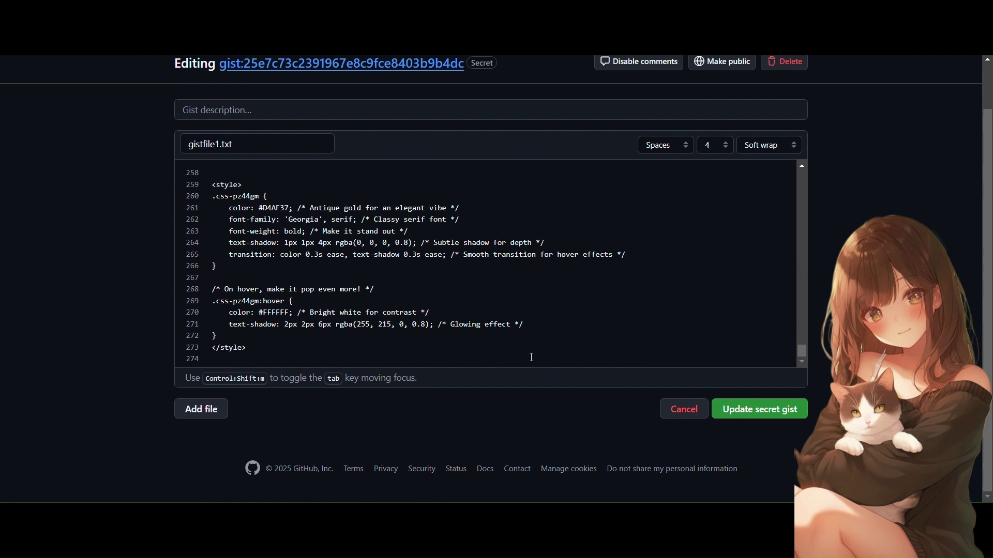
Step: Add the comment '/* change the color of the text in the bot card */' and update the secret gist
scroll(375, 231, "up", 3)
scroll(375, 231, "down", 3)
type("/* change th")
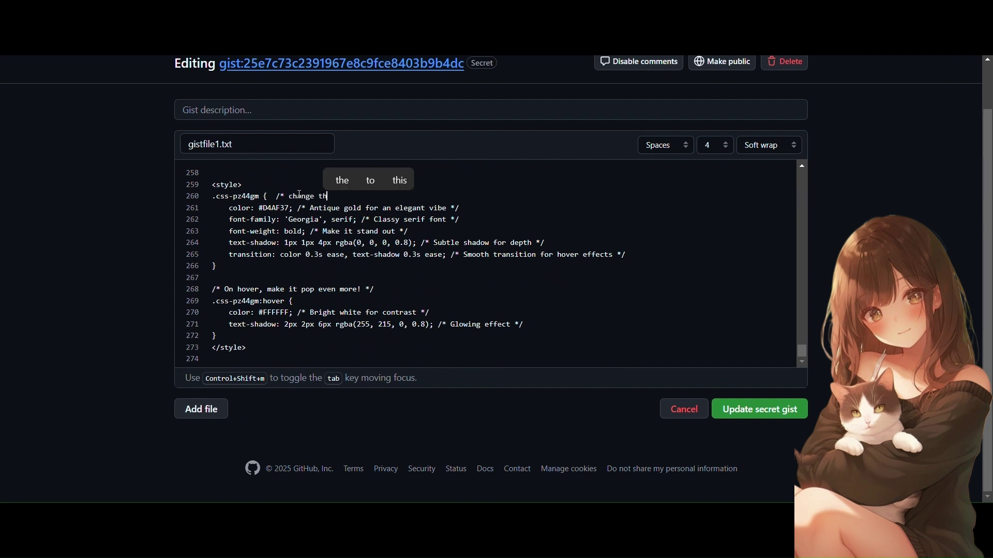
type("e color of th")
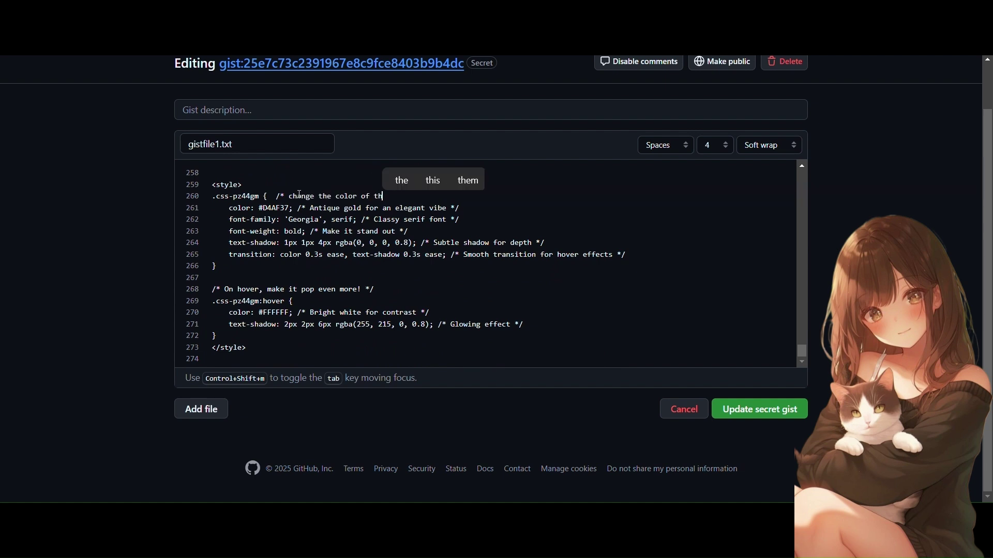
type("e text ")
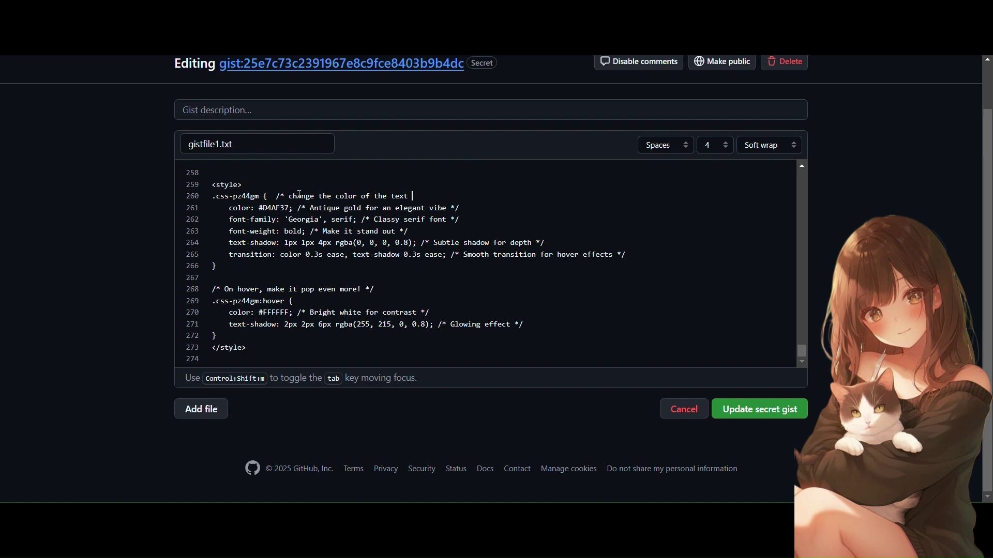
type("in the bot card */")
left_click(742, 412)
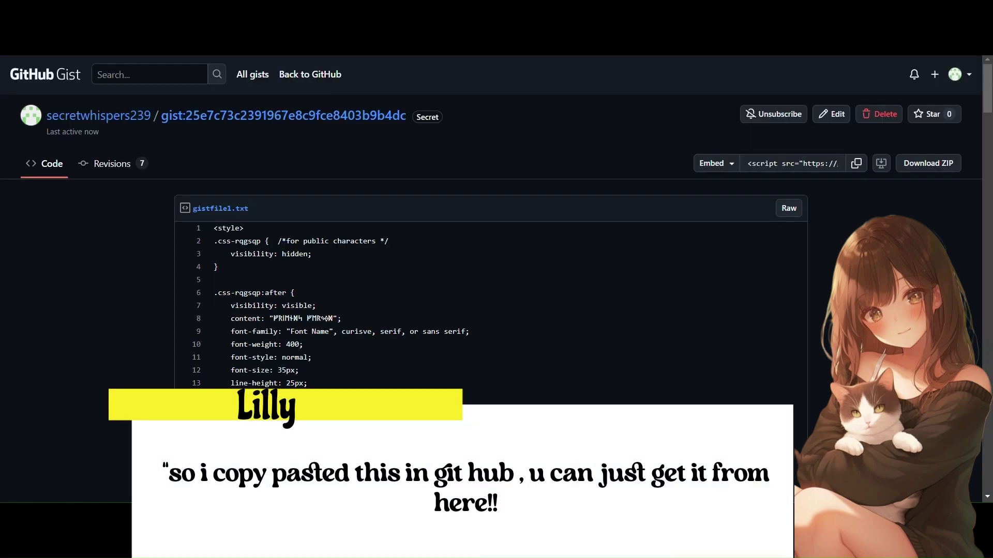
scroll(558, 326, "down", 8)
scroll(557, 325, "down", 20)
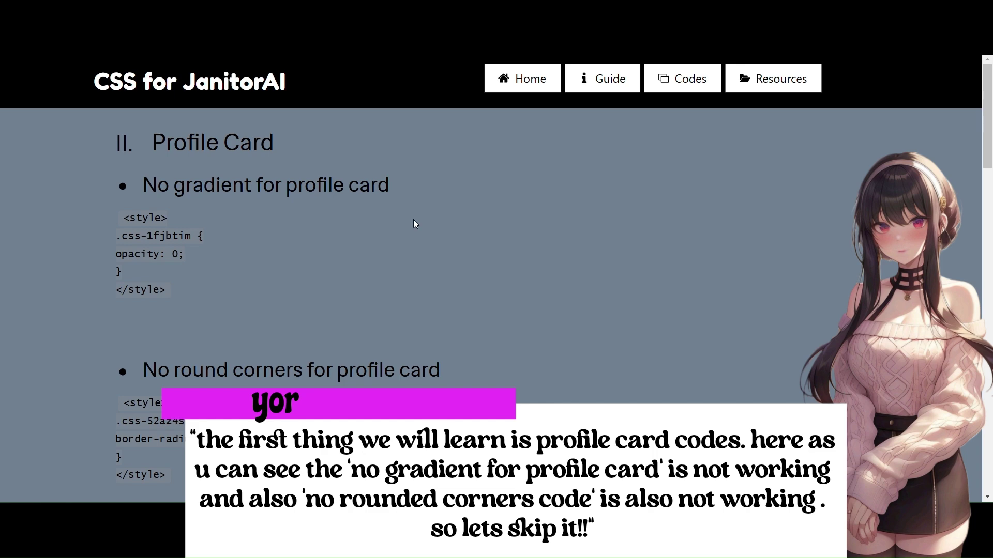
scroll(506, 299, "down", 7)
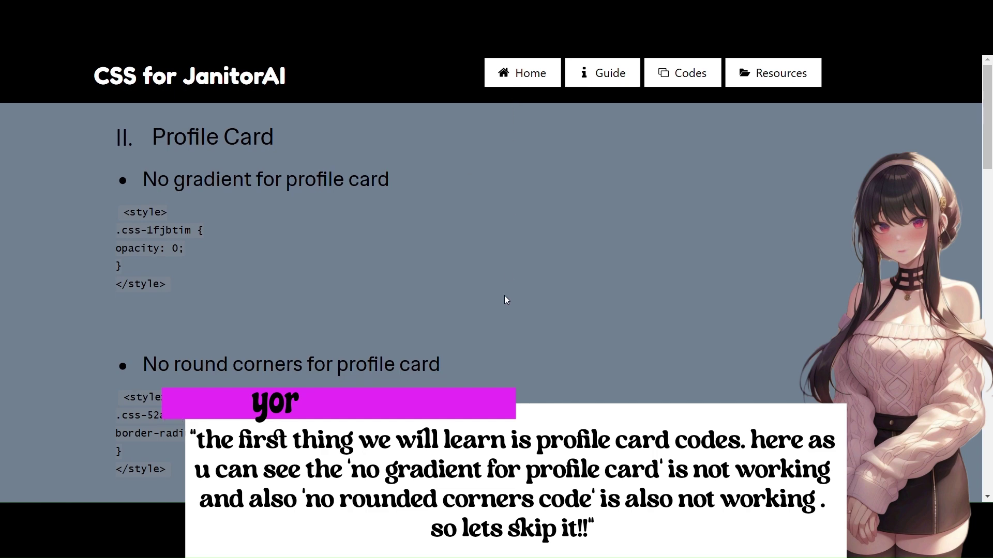
scroll(505, 300, "down", 2)
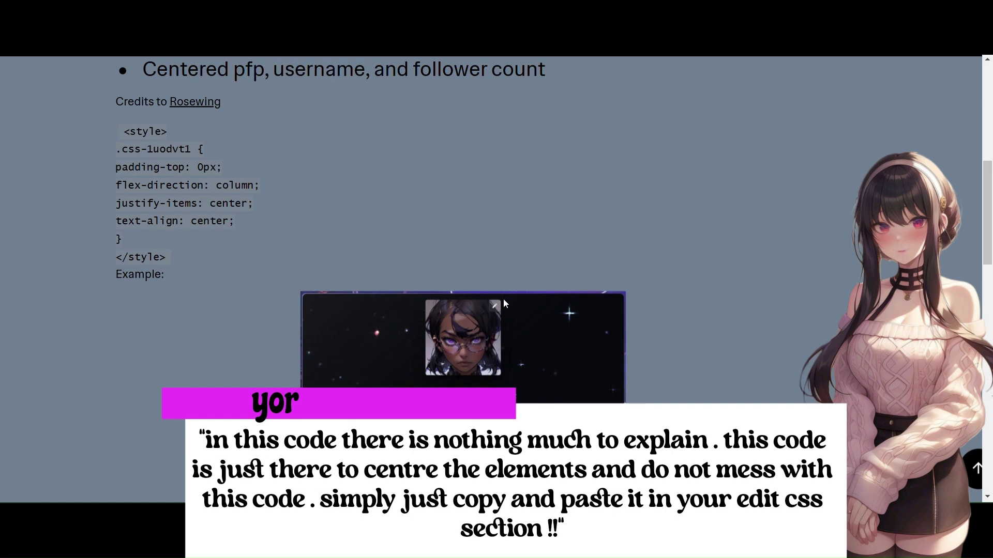
scroll(490, 308, "up", 1)
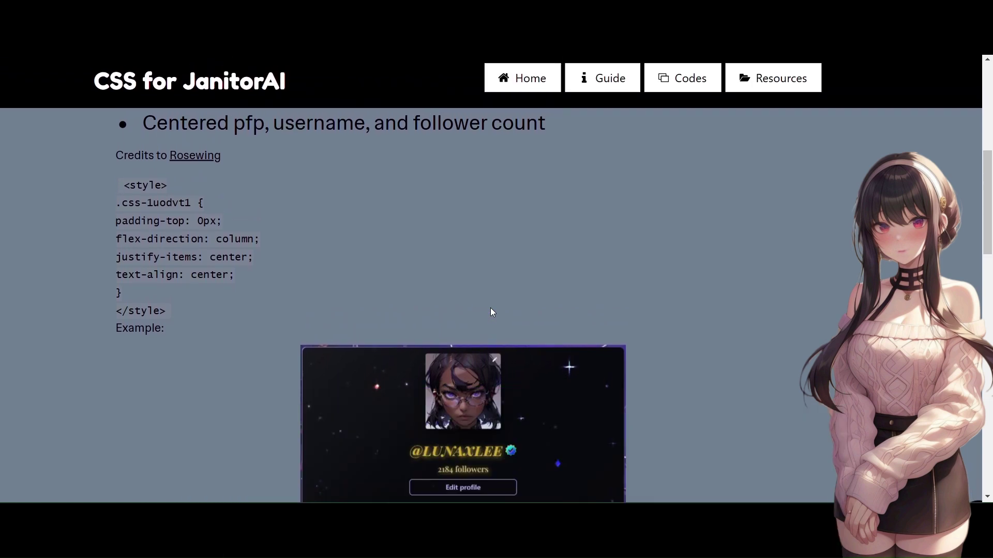
scroll(491, 312, "down", 5)
scroll(491, 312, "down", 4)
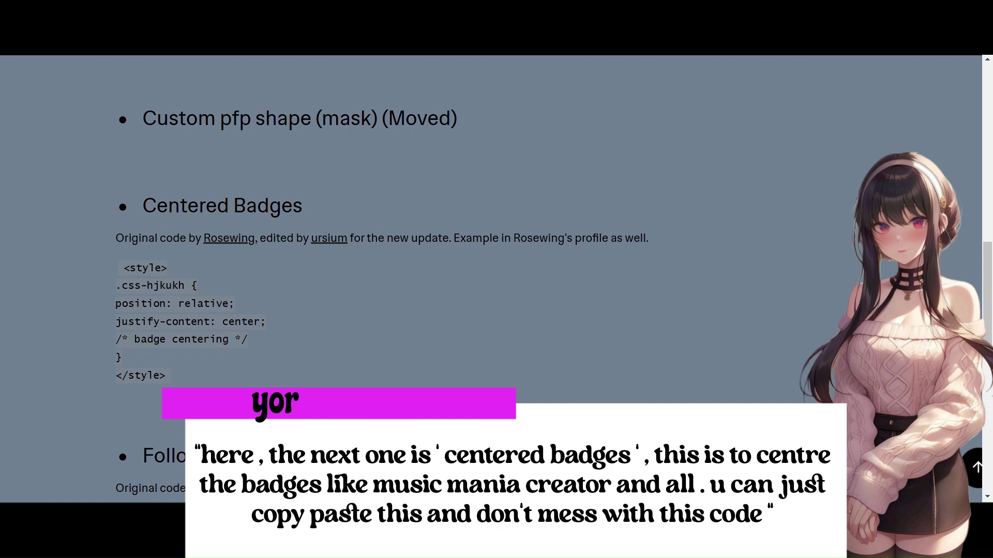
scroll(449, 164, "down", 5)
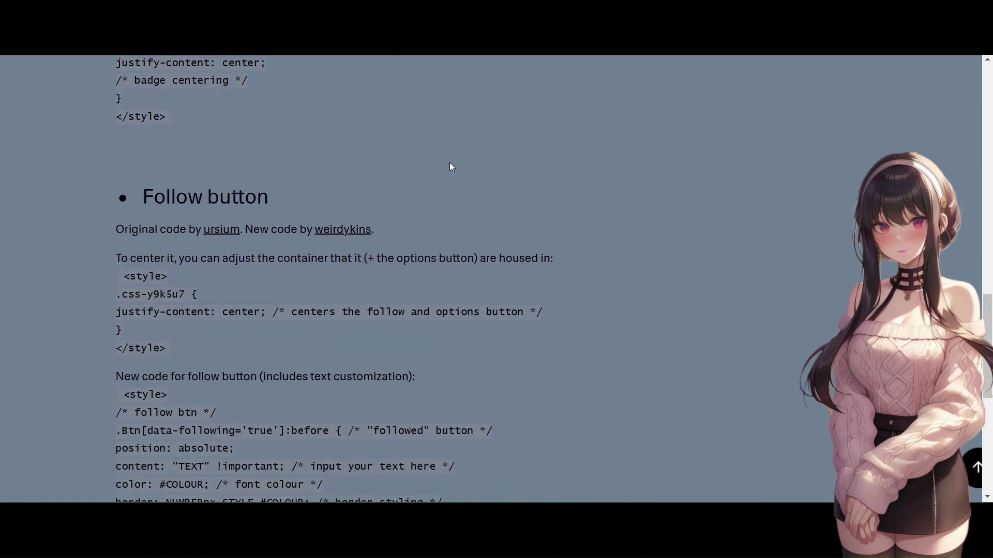
scroll(450, 166, "down", 2)
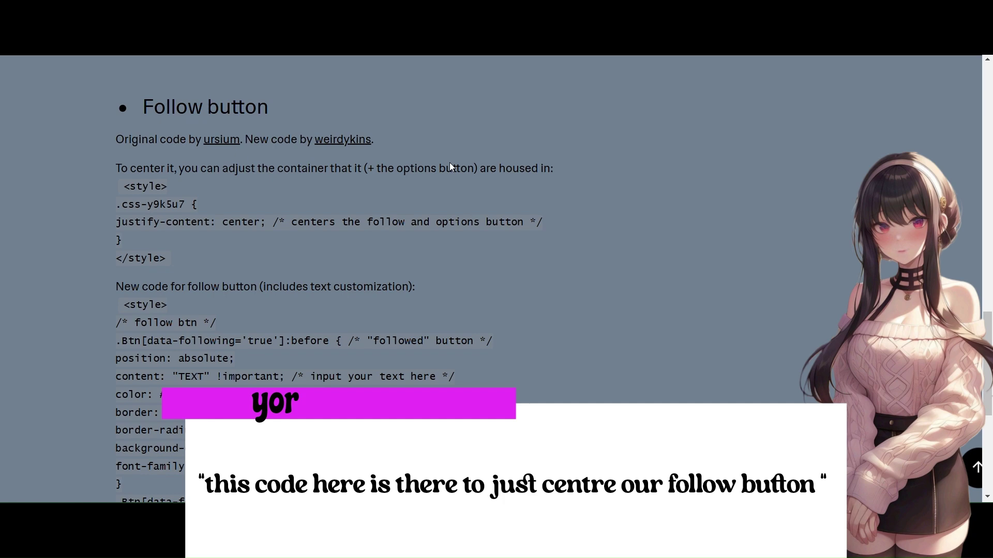
scroll(450, 166, "down", 4)
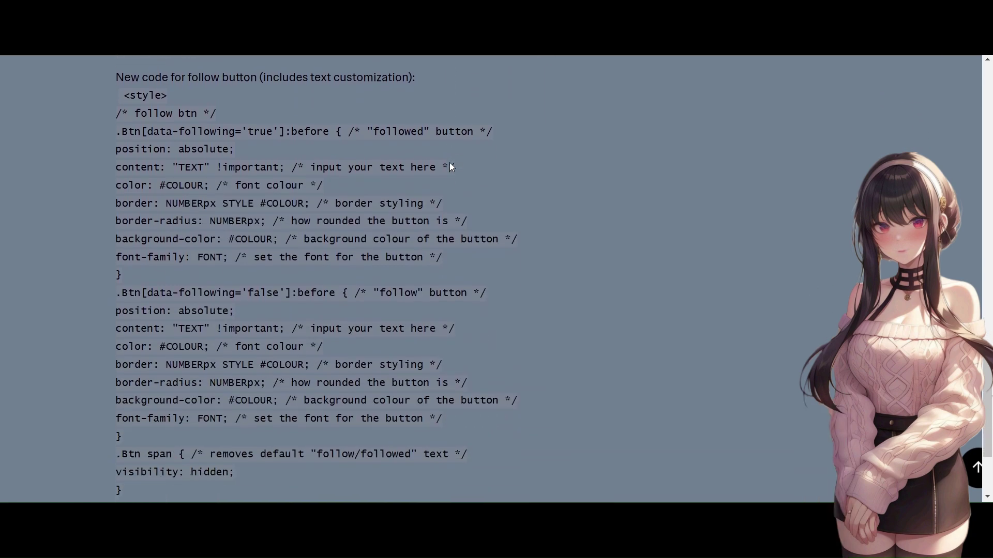
scroll(450, 166, "down", 1)
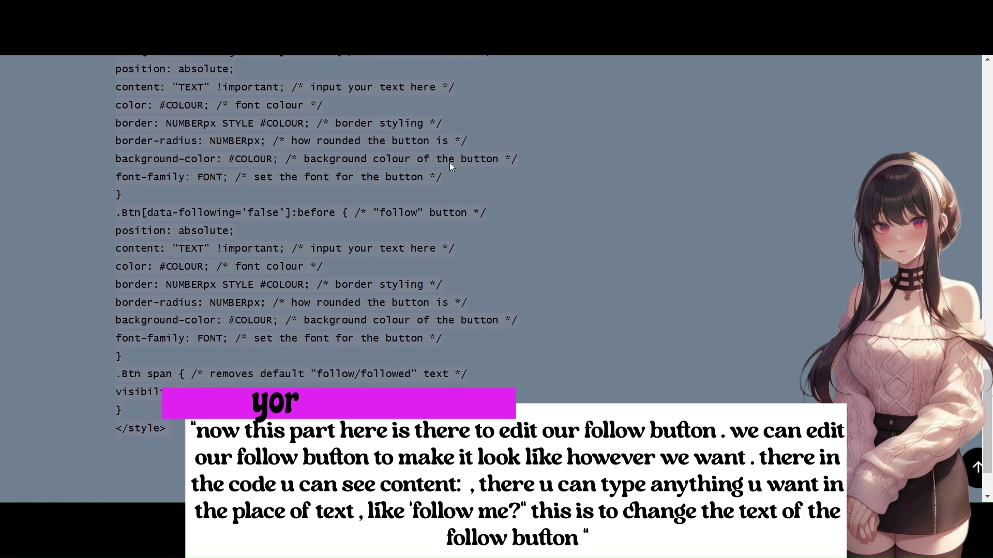
scroll(450, 163, "up", 3)
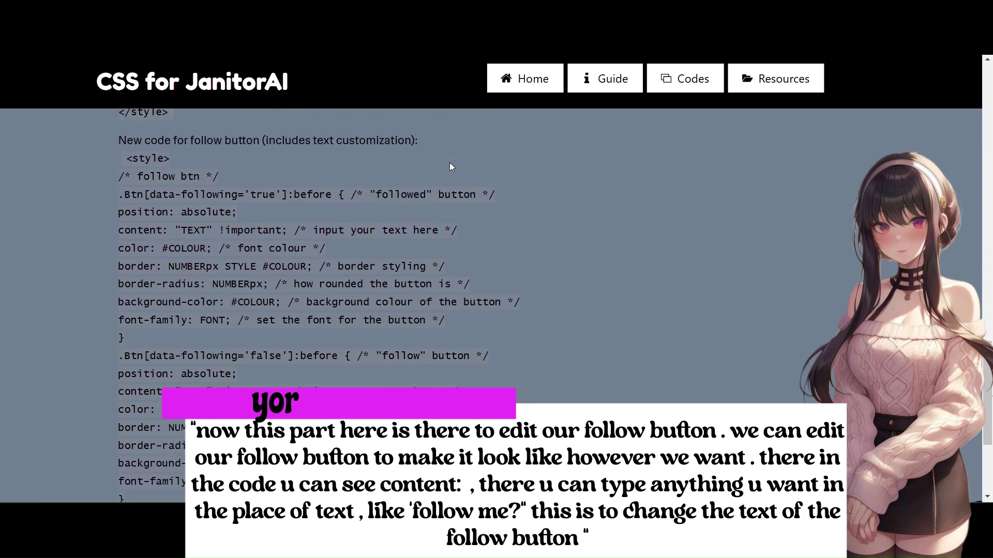
scroll(450, 166, "down", 1)
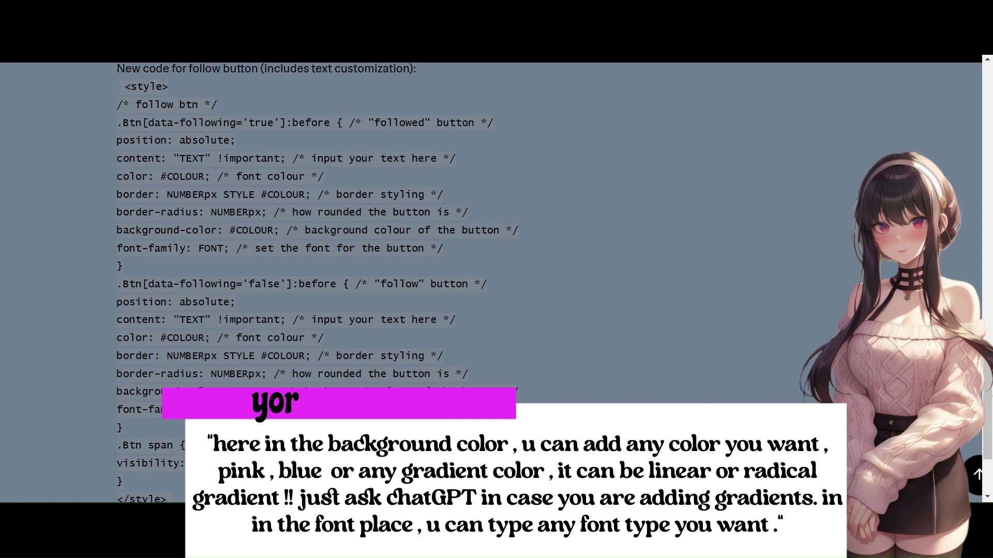
scroll(491, 280, "down", 5)
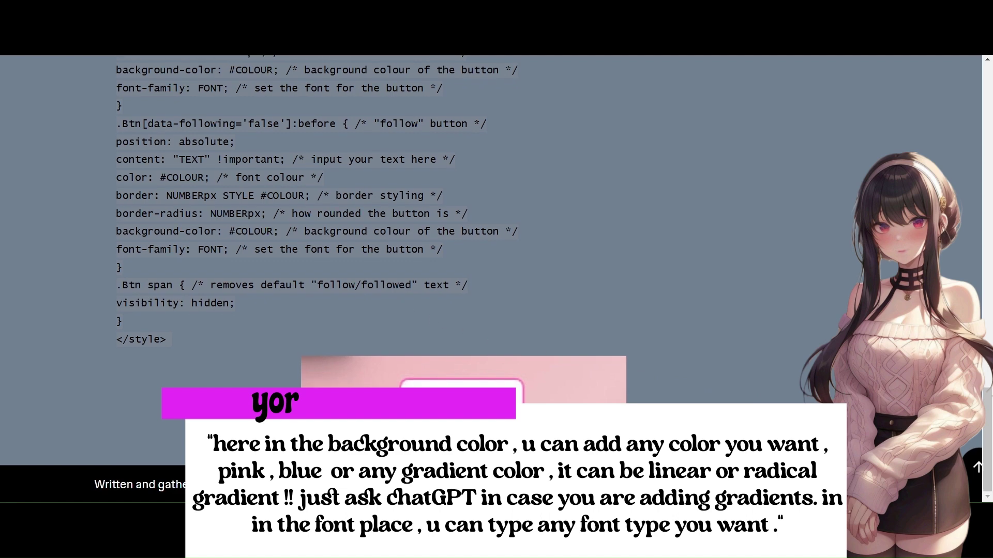
scroll(350, 285, "up", 5)
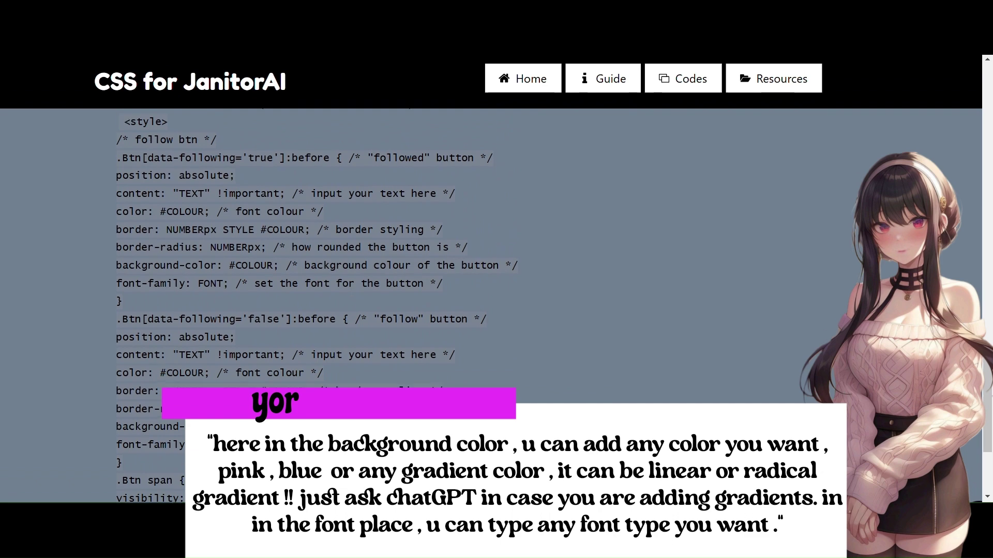
scroll(350, 285, "up", 1)
scroll(350, 285, "down", 5)
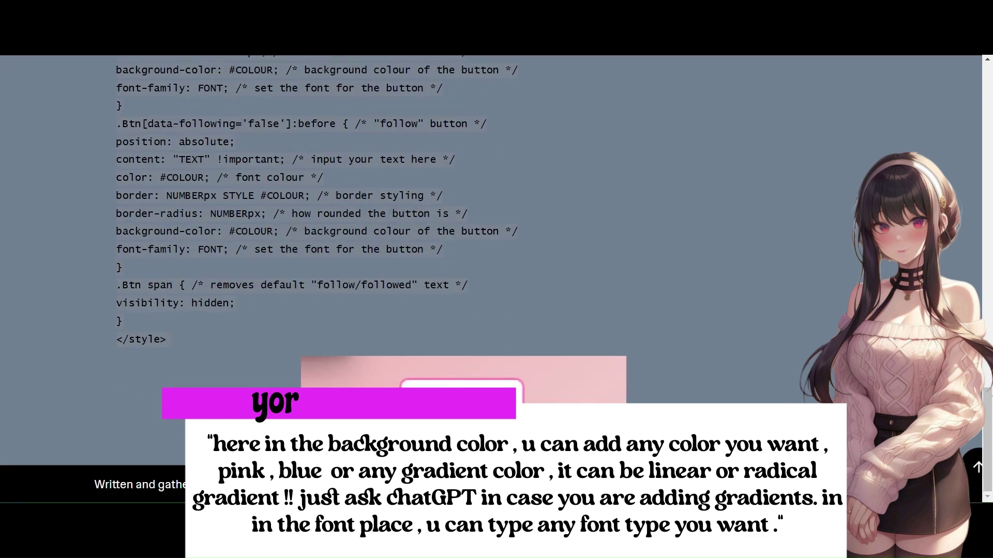
scroll(351, 285, "up", 3)
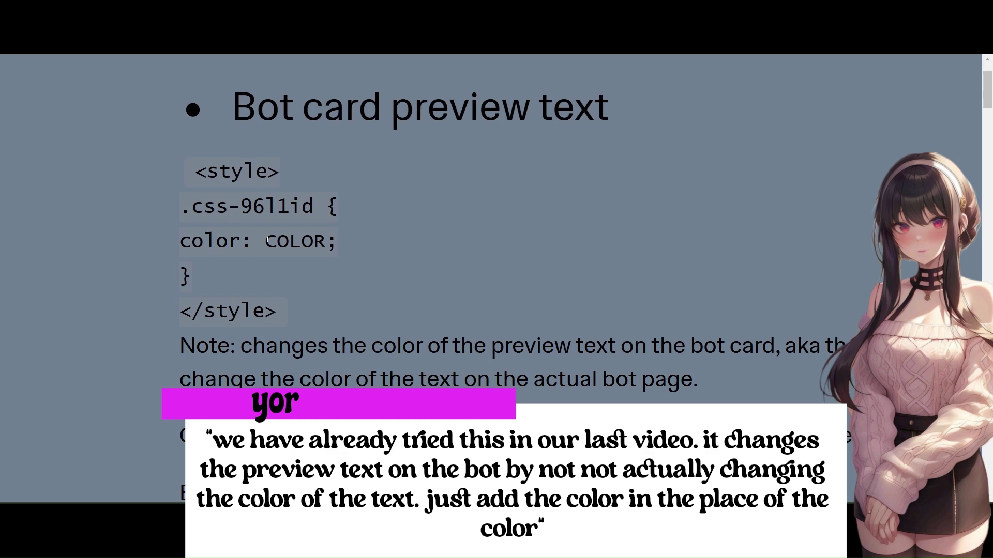
left_click_drag(266, 241, 325, 242)
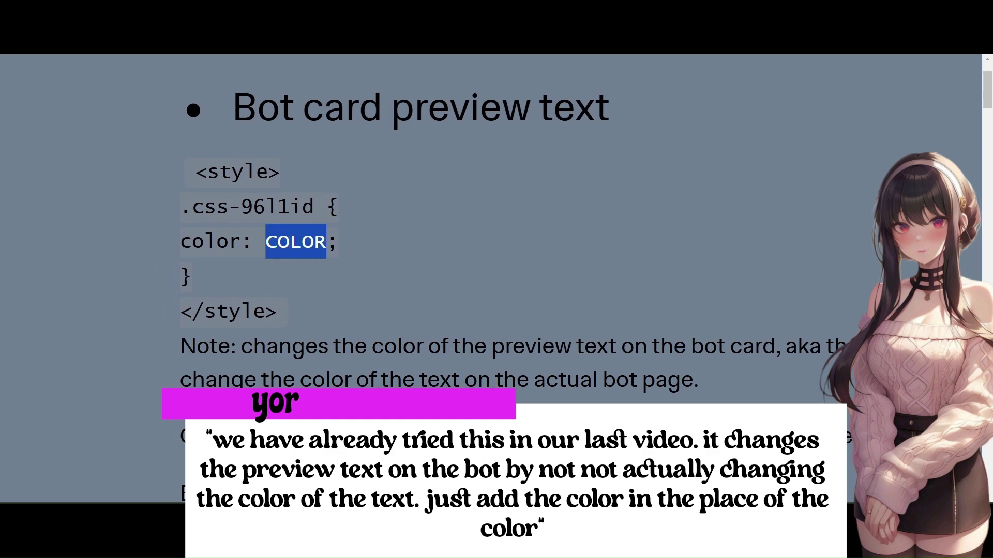
left_click(347, 215)
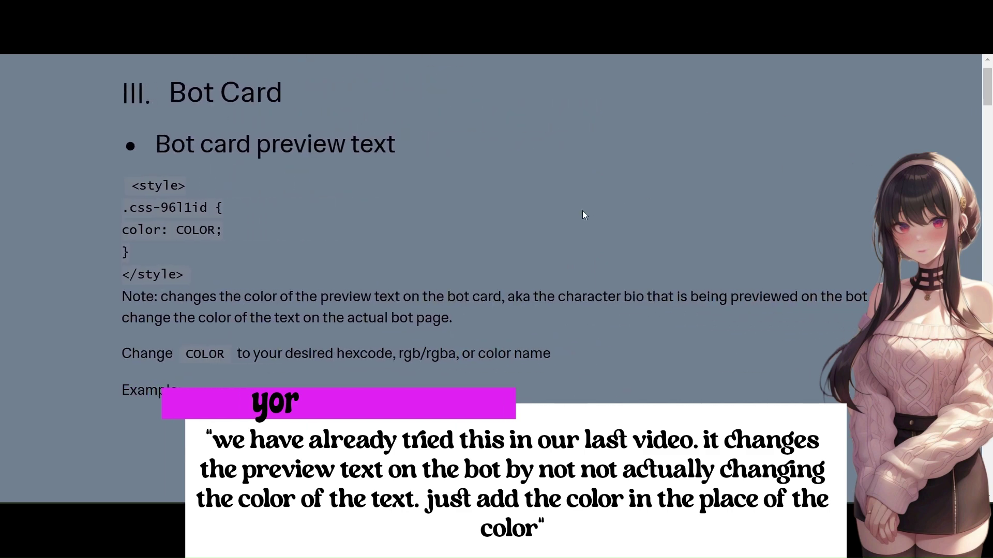
key("ctrl+minus")
scroll(474, 310, "down", 1)
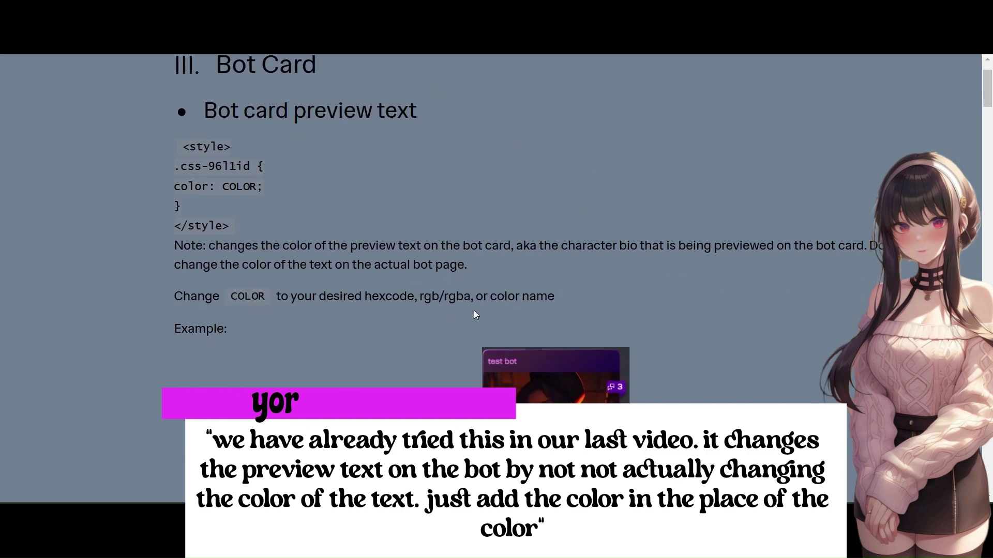
scroll(475, 315, "up", 3)
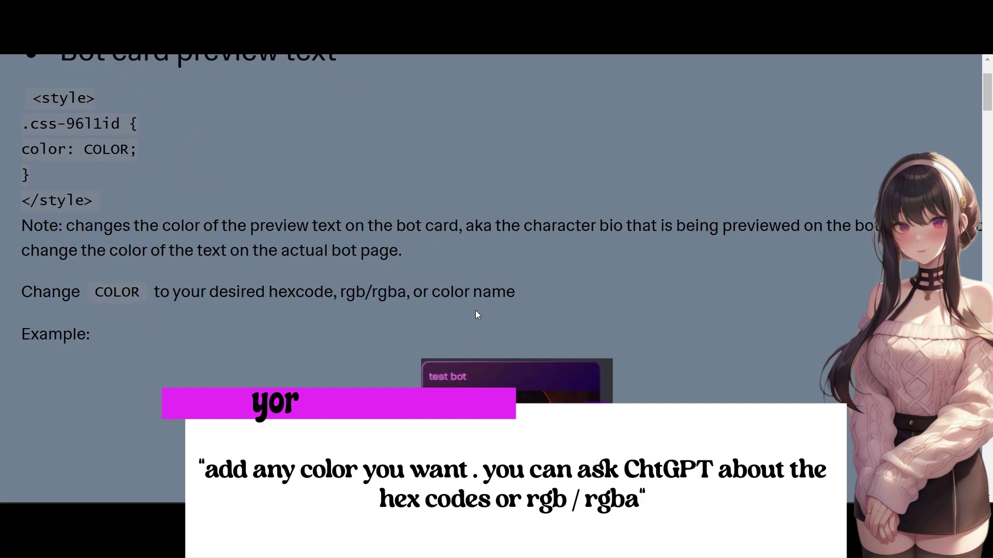
scroll(477, 314, "down", 2)
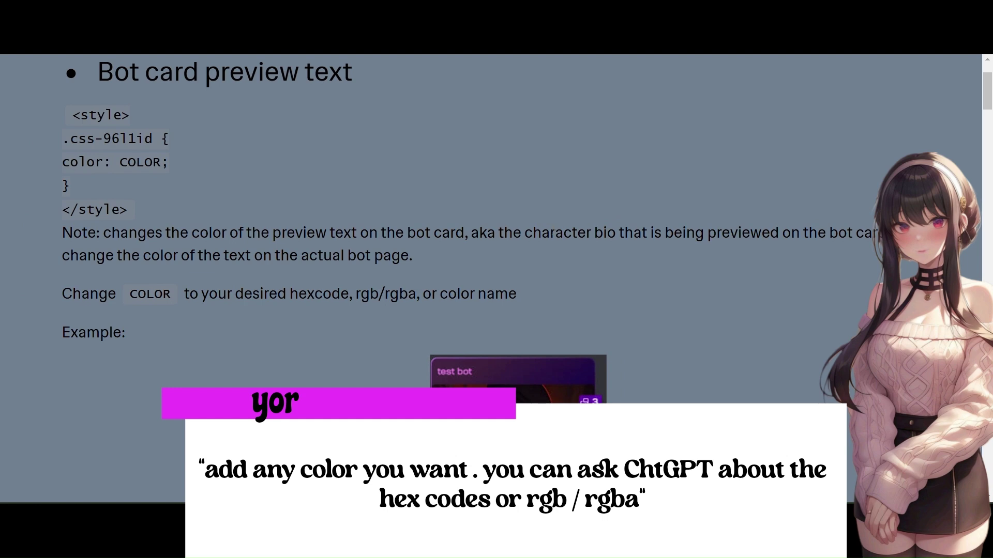
scroll(482, 466, "down", 3)
scroll(523, 477, "down", 5)
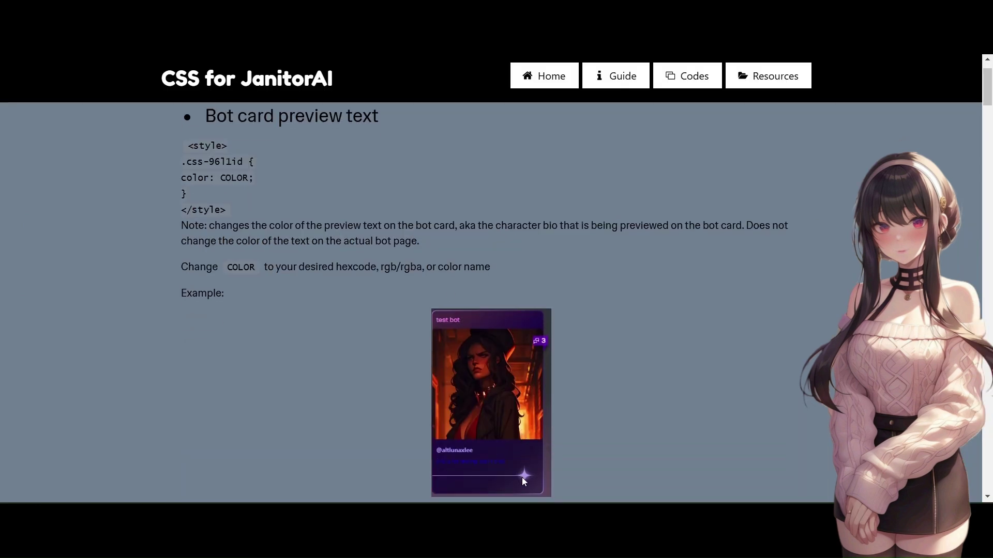
scroll(483, 376, "down", 4)
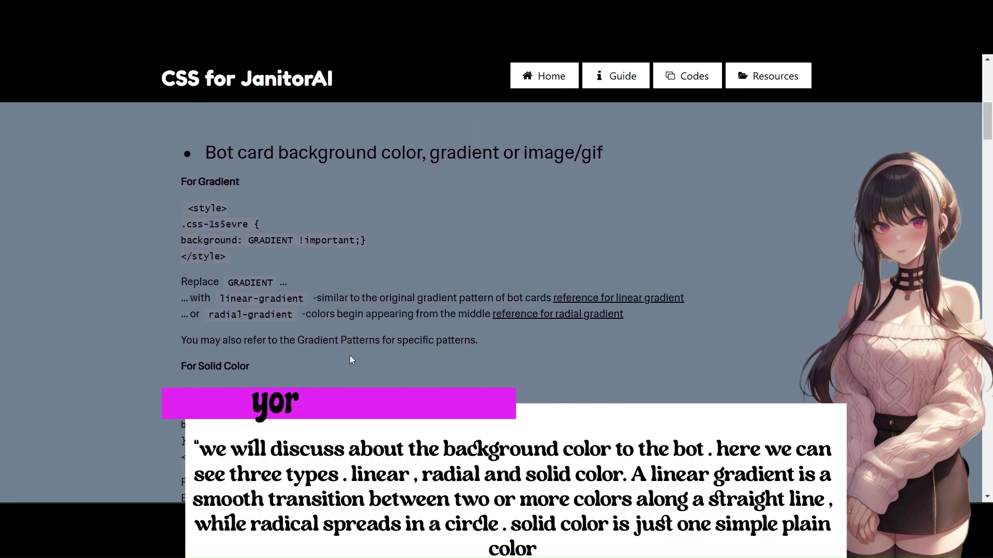
scroll(349, 355, "down", 4)
scroll(349, 356, "up", 4)
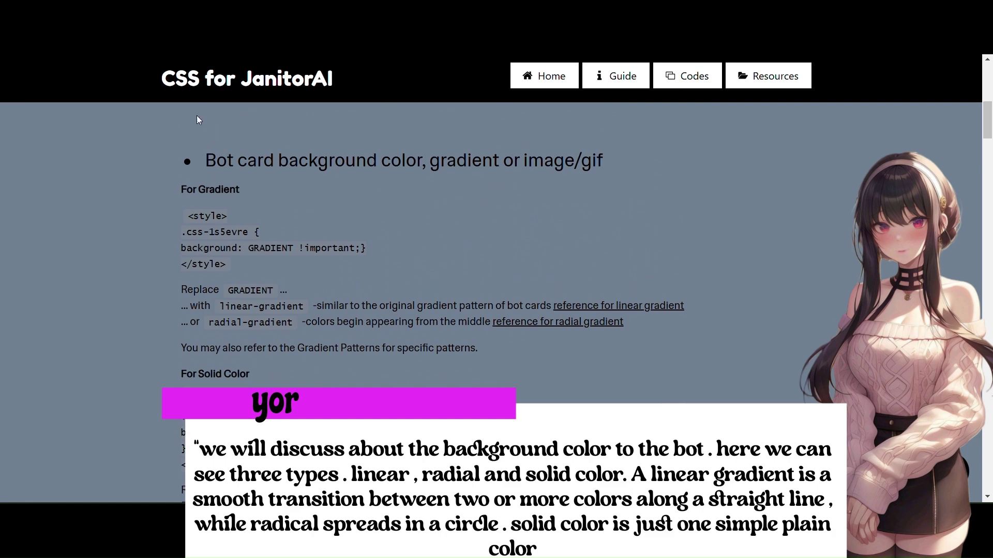
scroll(197, 116, "down", 1)
scroll(387, 232, "down", 6)
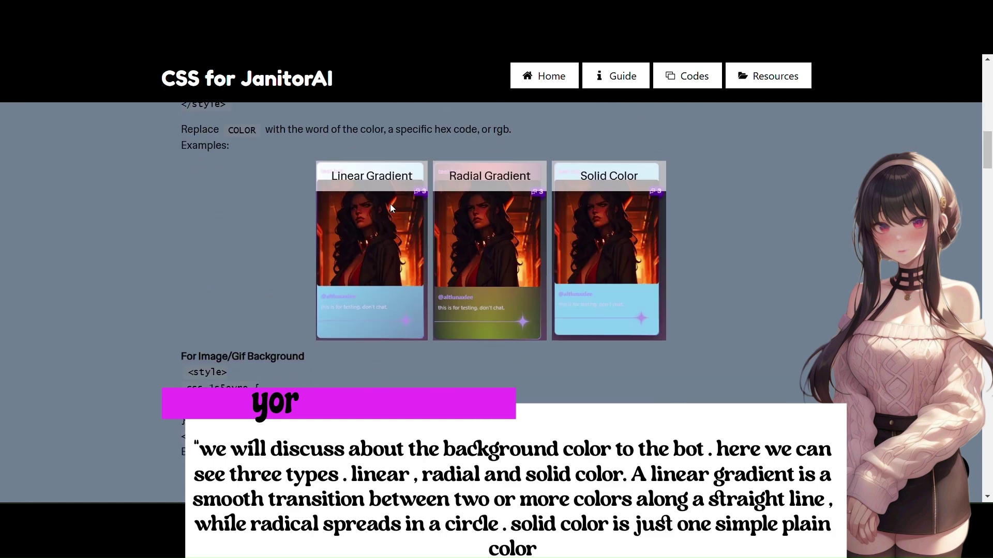
scroll(386, 232, "up", 5, "ctrl")
scroll(386, 231, "right", 2)
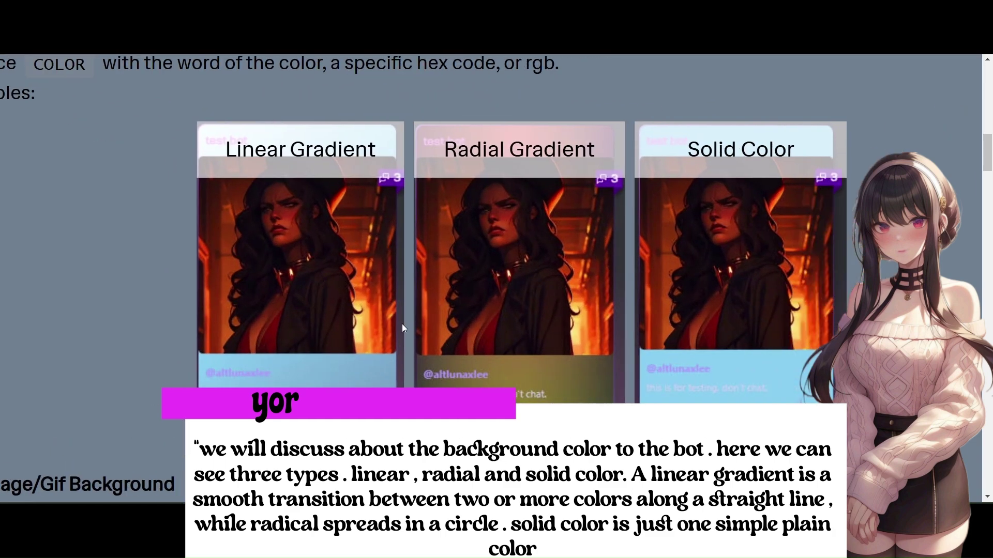
scroll(437, 274, "up", 1)
scroll(437, 274, "right", 1)
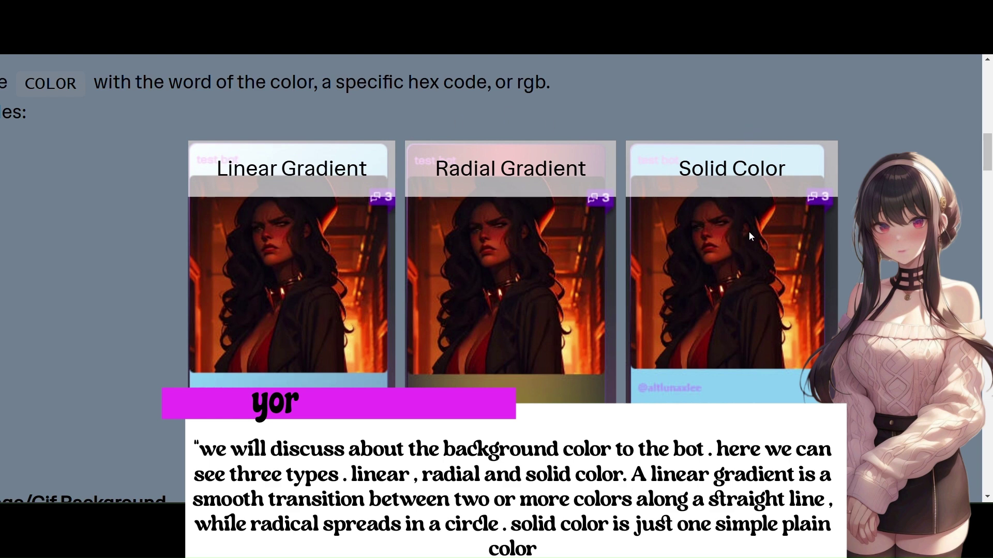
scroll(234, 277, "down", 5)
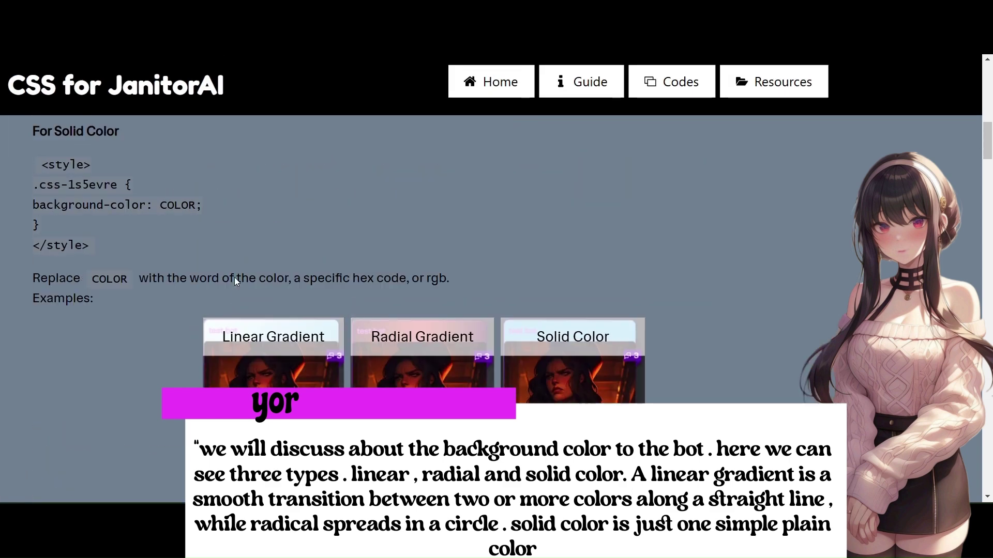
scroll(234, 277, "up", 6)
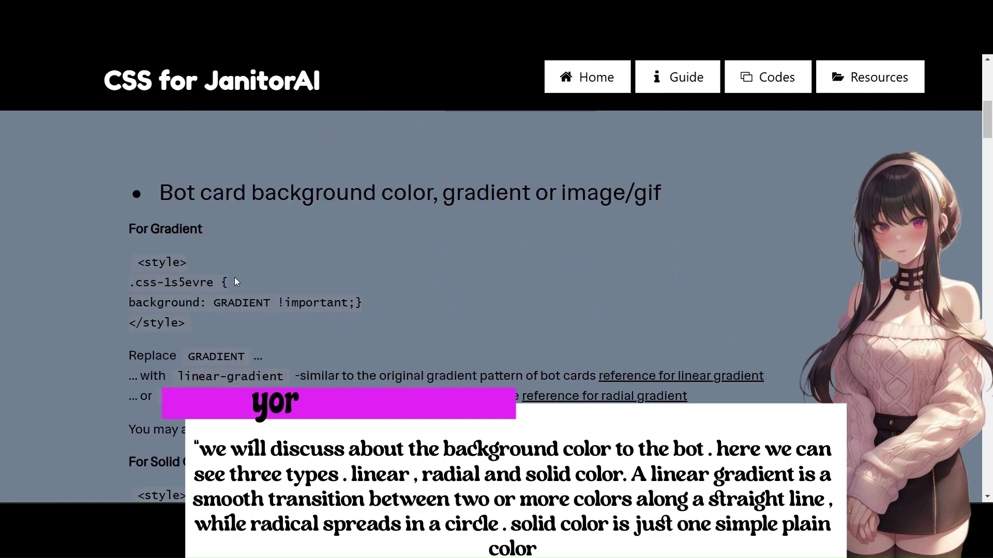
scroll(234, 277, "up", 5)
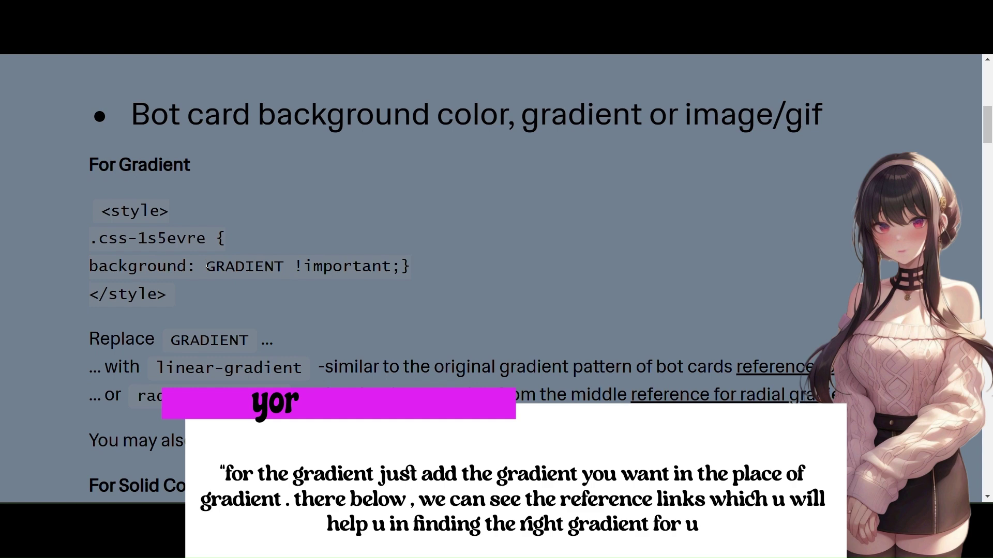
left_click_drag(206, 267, 284, 267)
left_click(298, 289)
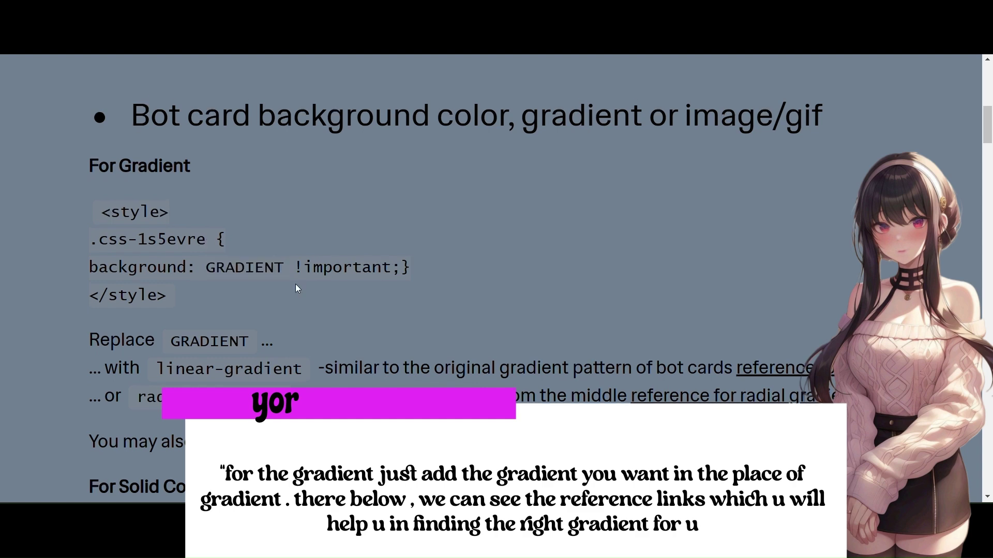
scroll(298, 289, "down", 1)
scroll(459, 273, "right", 1)
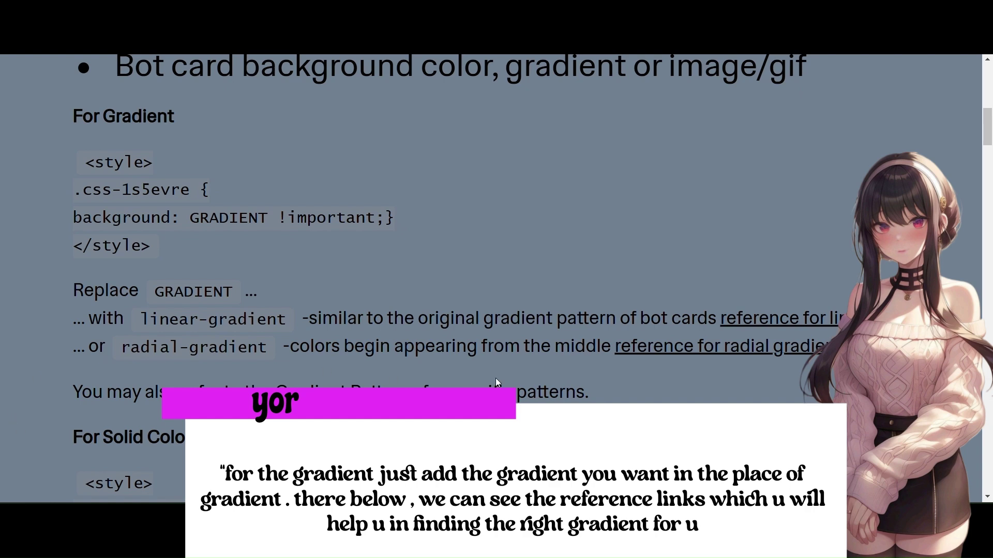
scroll(262, 332, "down", 3)
scroll(262, 332, "left", 2)
scroll(43, 322, "down", 1)
scroll(43, 322, "left", 1)
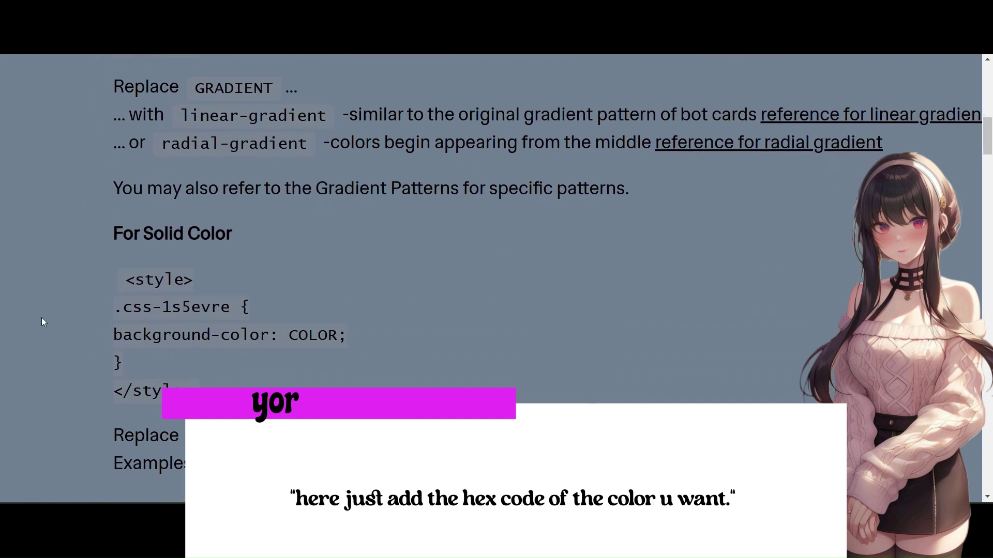
left_click_drag(289, 335, 329, 335)
left_click(369, 388)
scroll(369, 388, "down", 5)
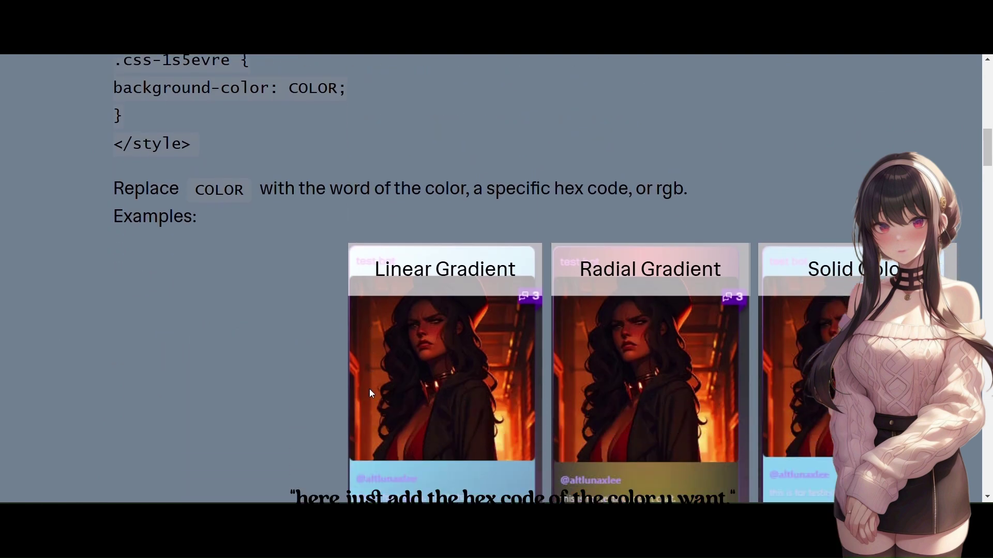
key("ctrl+minus")
key("ctrl+minus")
scroll(369, 389, "down", 5)
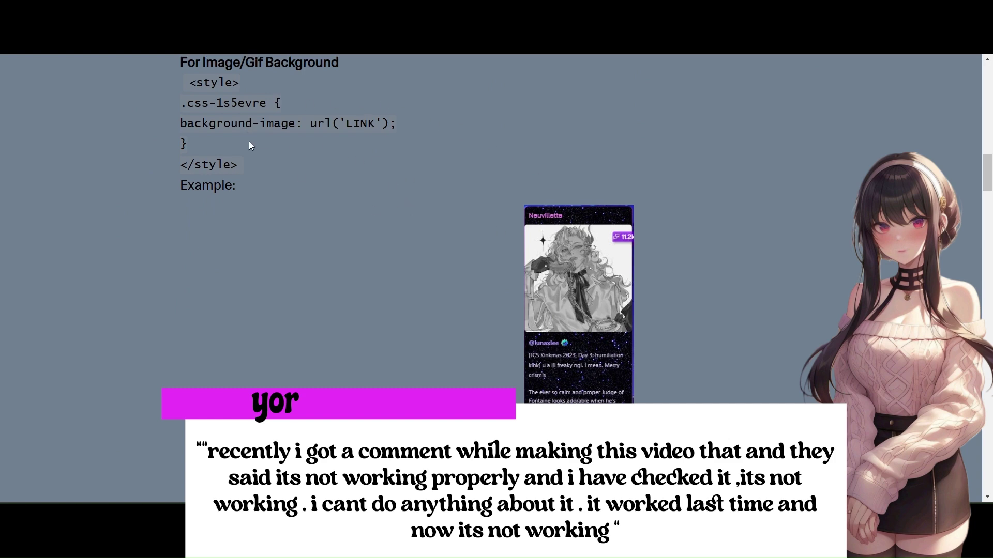
scroll(249, 142, "up", 1)
scroll(250, 145, "down", 1)
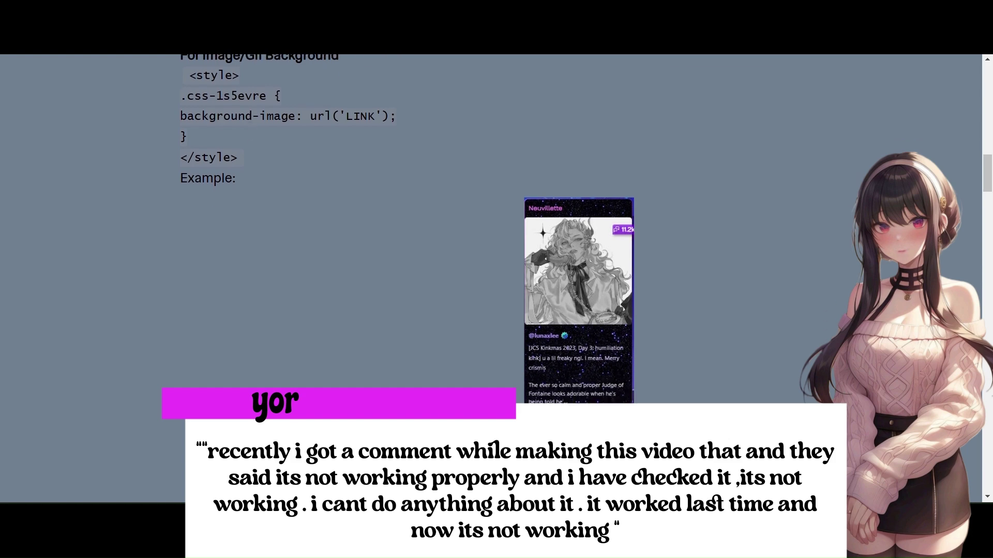
scroll(496, 279, "down", 8)
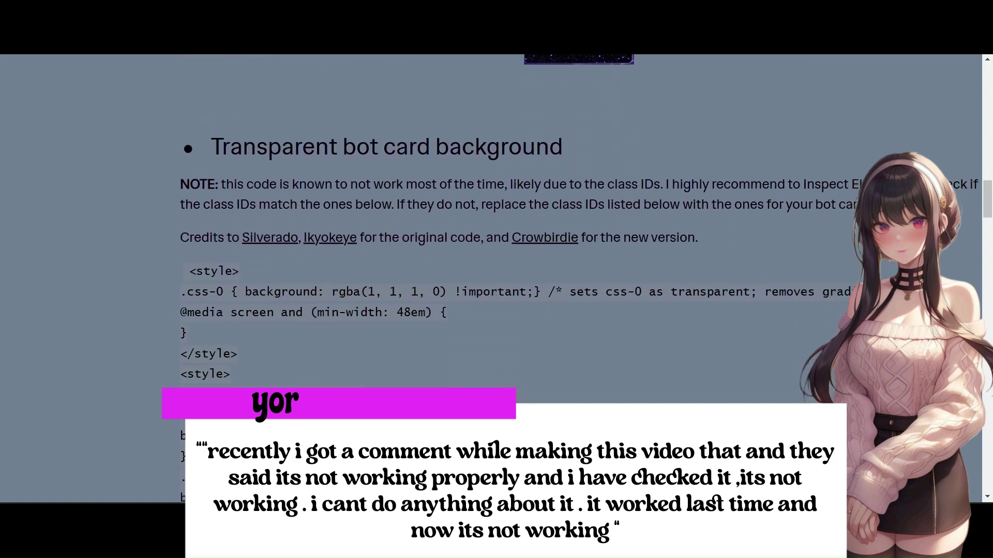
key("ctrl+minus")
scroll(437, 433, "up", 3)
scroll(437, 433, "down", 3)
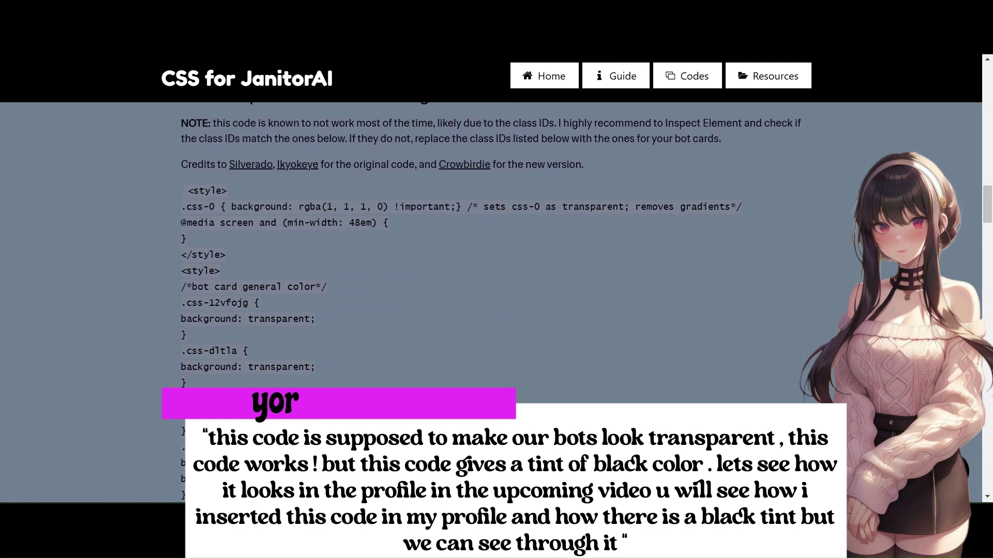
scroll(491, 300, "down", 5)
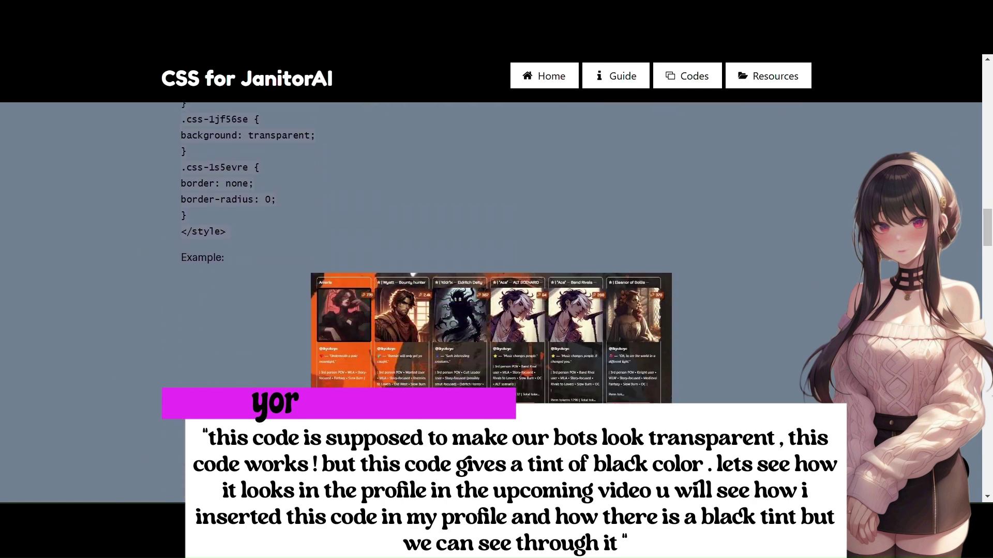
scroll(492, 300, "up", 5)
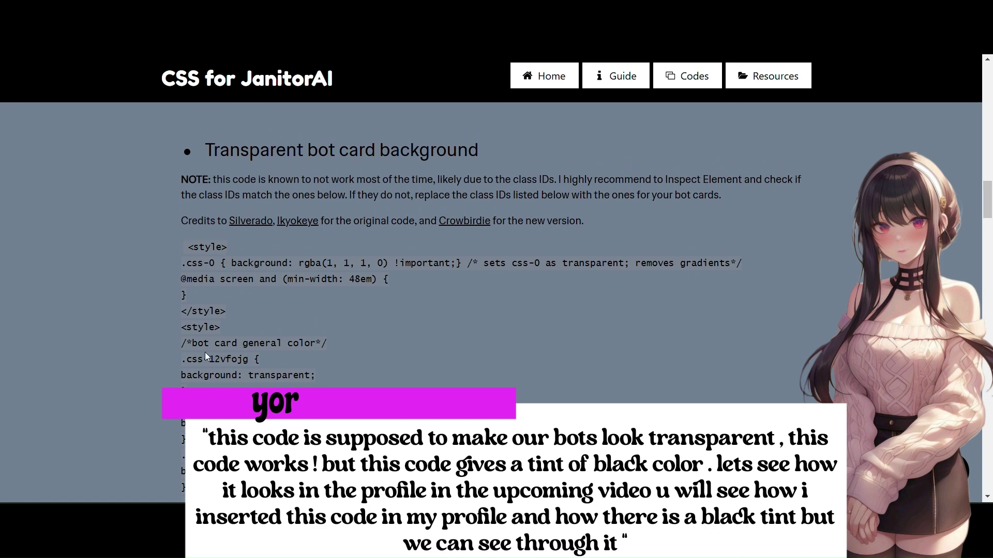
scroll(205, 353, "down", 3)
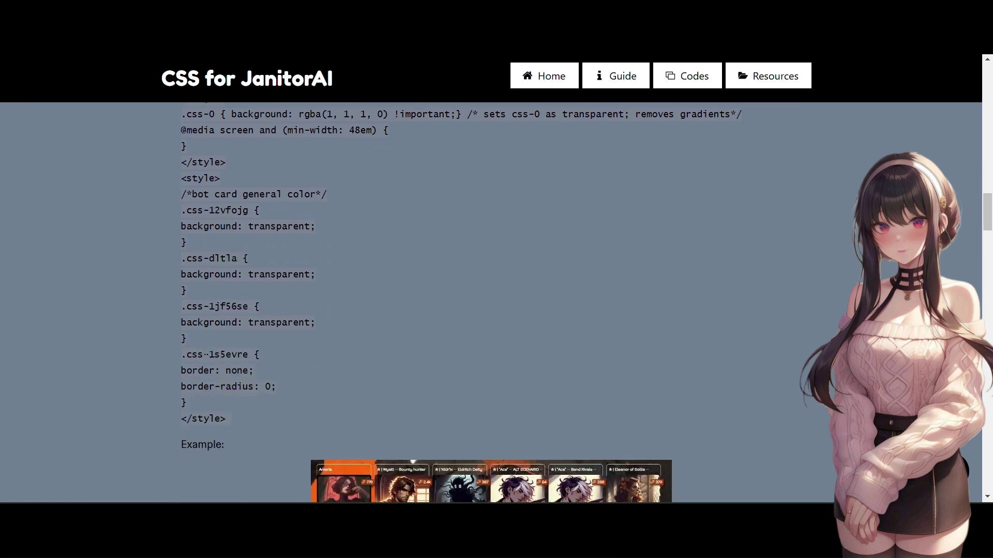
scroll(455, 303, "down", 1)
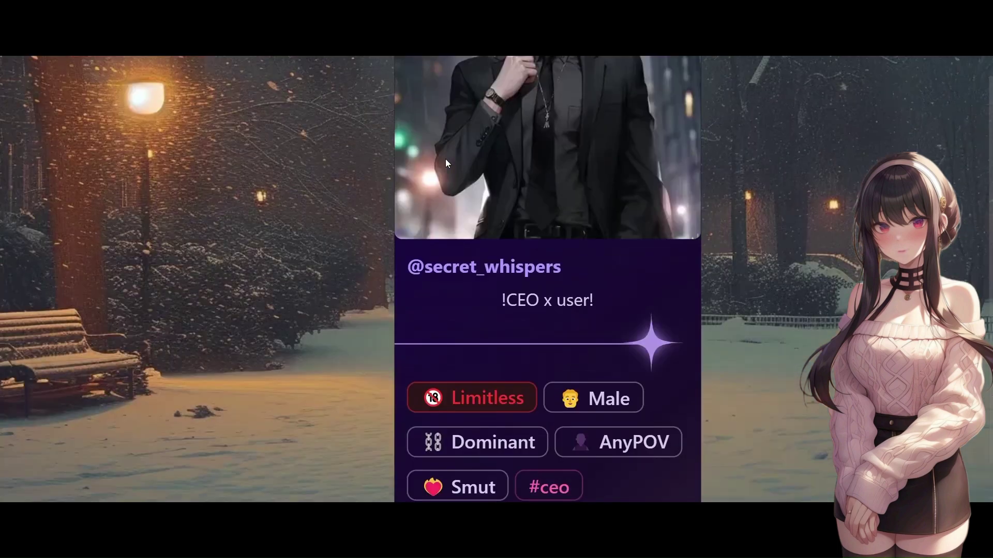
Step: Select the full transparent bot card CSS code in the guide
scroll(445, 159, "up", 4)
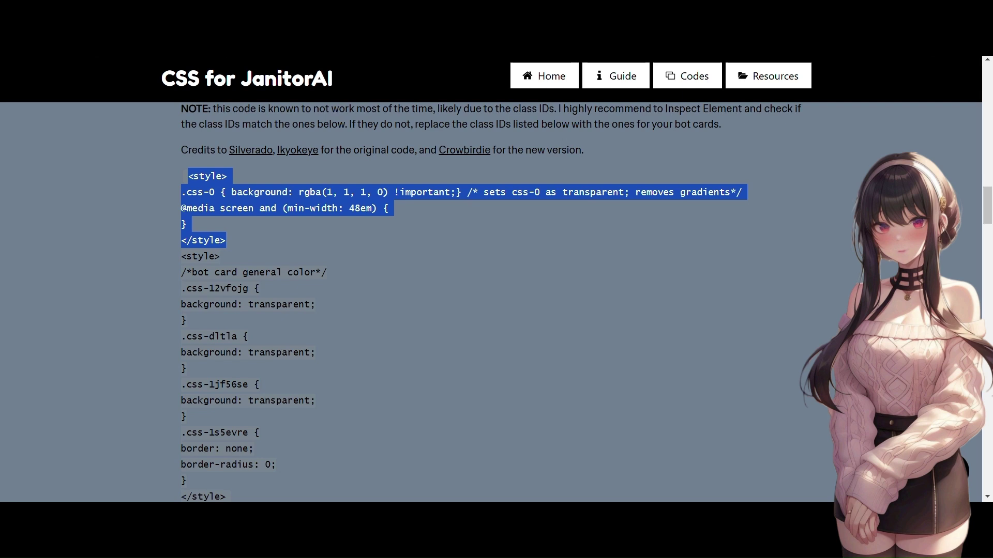
left_click(298, 243)
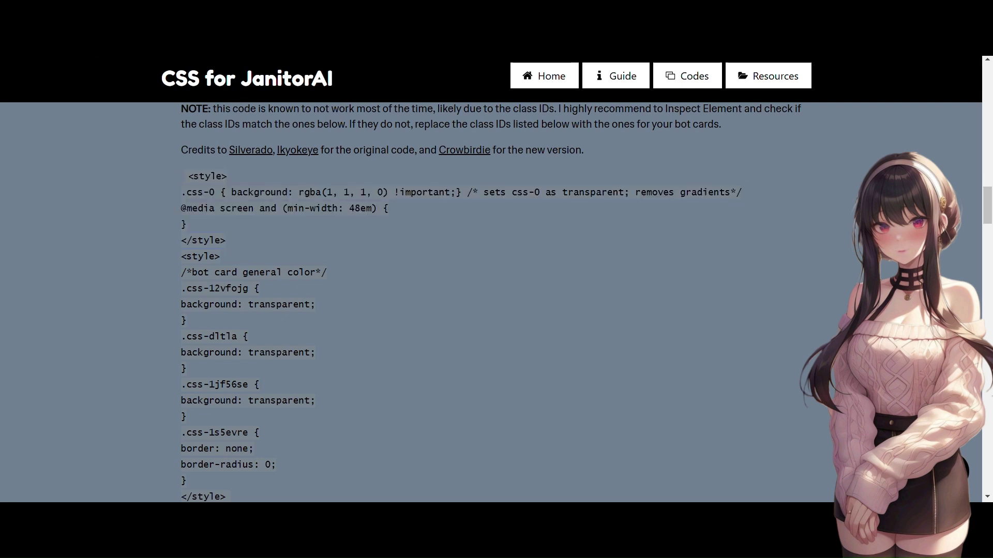
left_click_drag(181, 174, 235, 443)
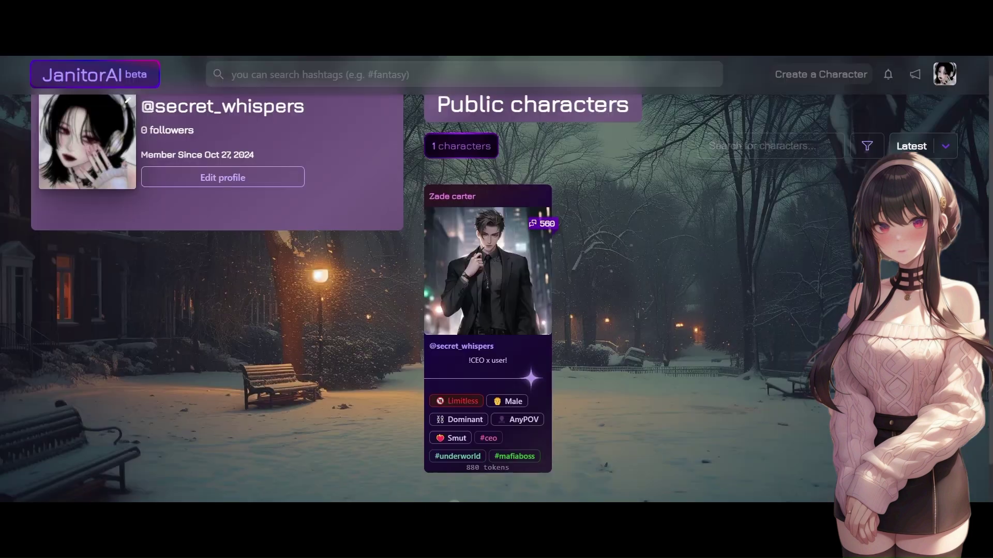
Step: Replace the old About me CSS on the profile settings page with the transparent bot card code
left_click(945, 83)
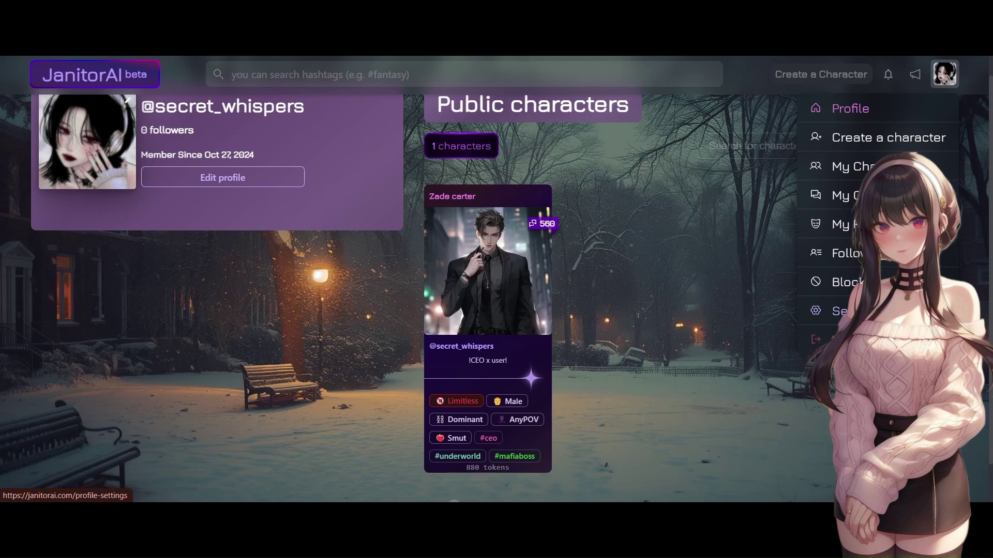
left_click(840, 311)
scroll(482, 393, "down", 5)
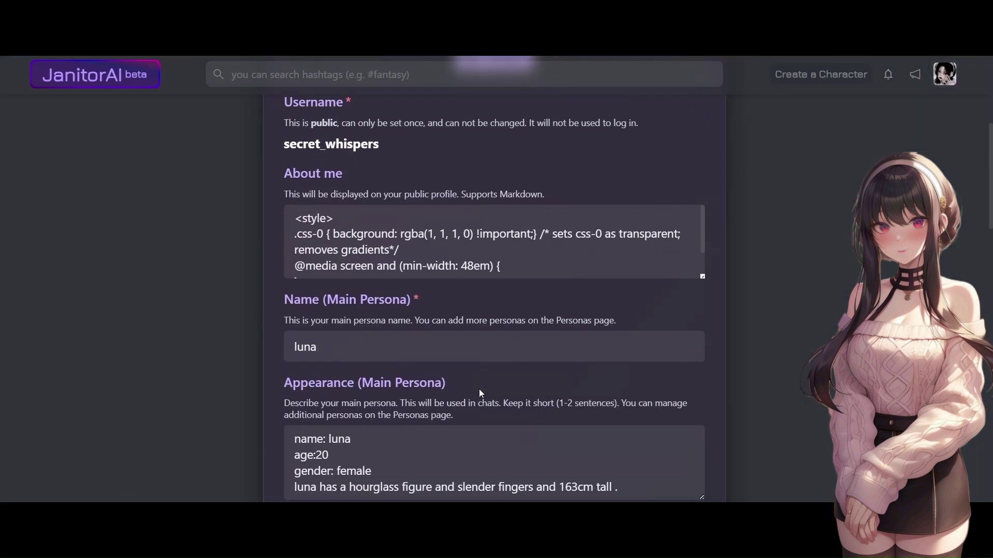
left_click_drag(295, 221, 378, 310)
key("BackSpace")
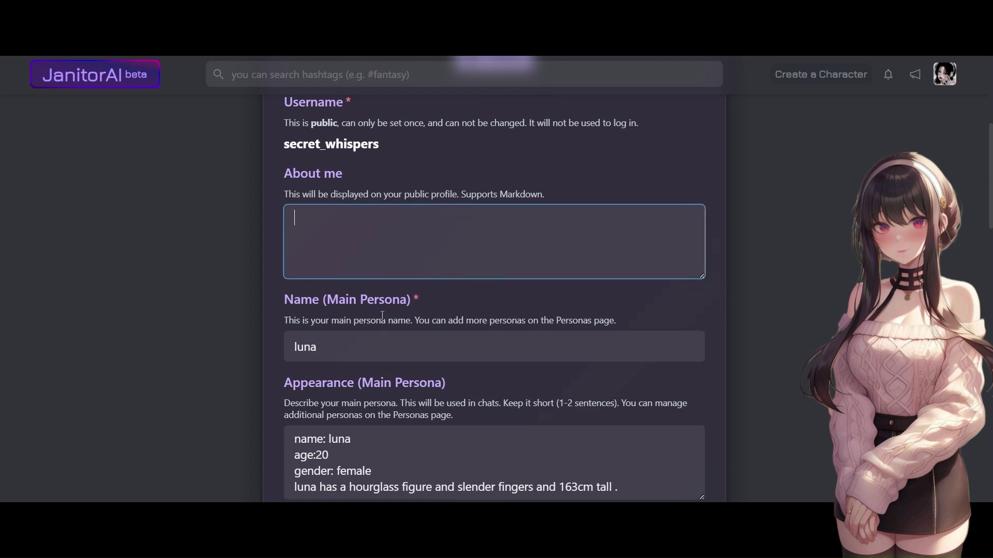
key("ctrl+v")
Step: Save the profile with the new About me CSS
scroll(406, 226, "up", 1)
scroll(407, 226, "up", 5)
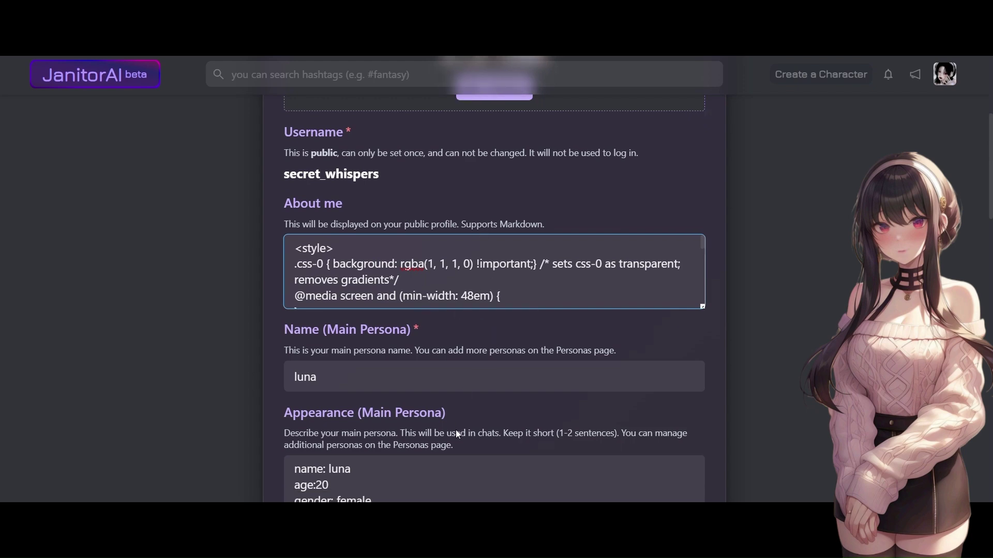
scroll(456, 430, "down", 5)
scroll(456, 430, "up", 3)
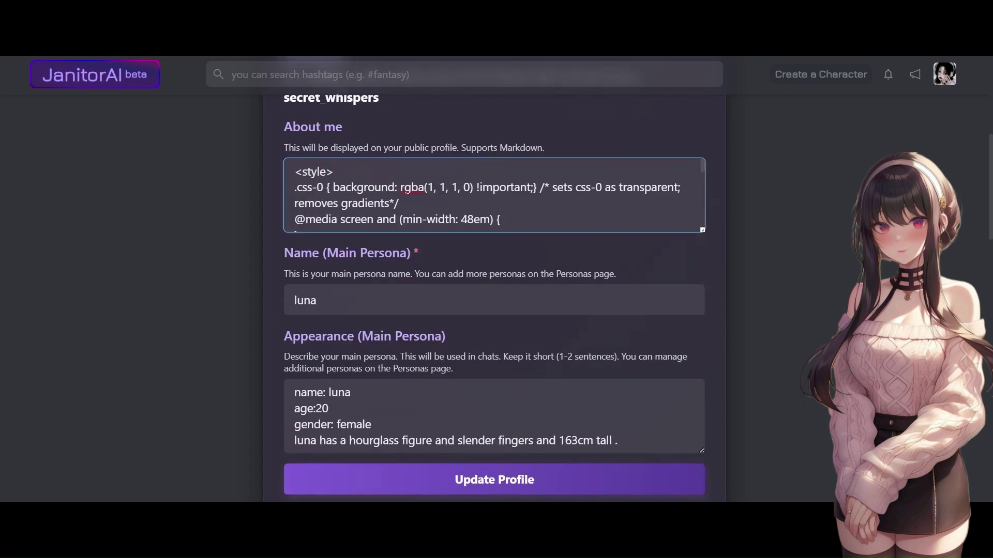
left_click(412, 481)
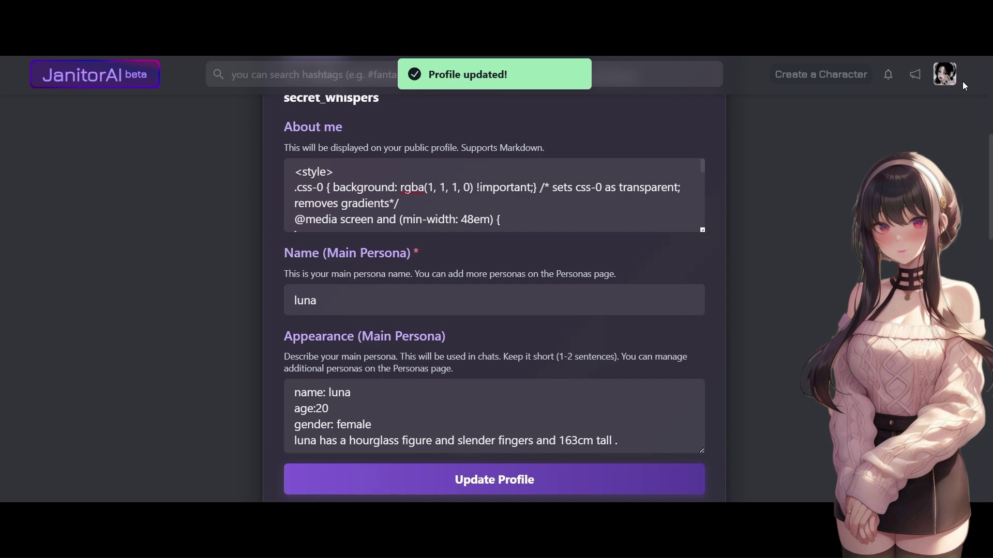
left_click(945, 74)
left_click(887, 110)
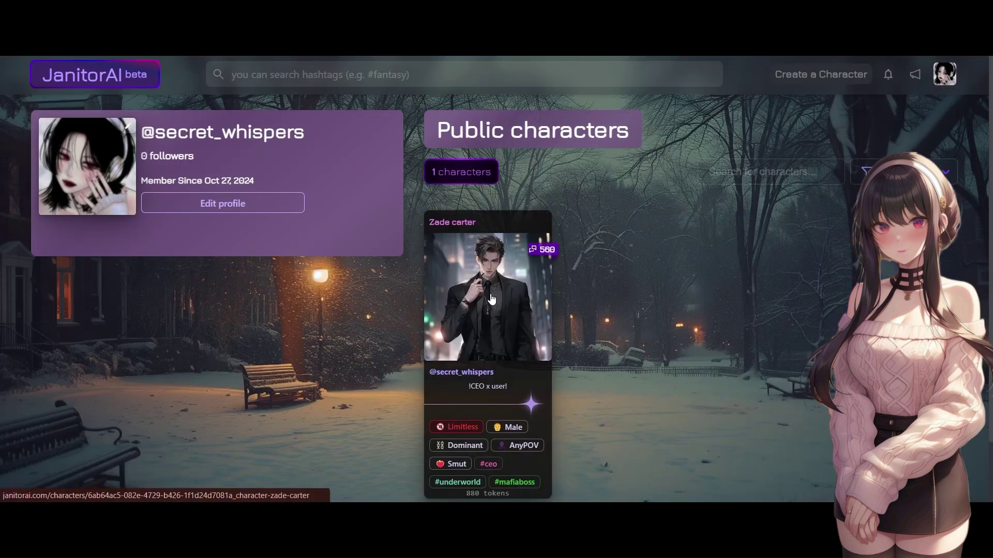
scroll(455, 224, "up", 5)
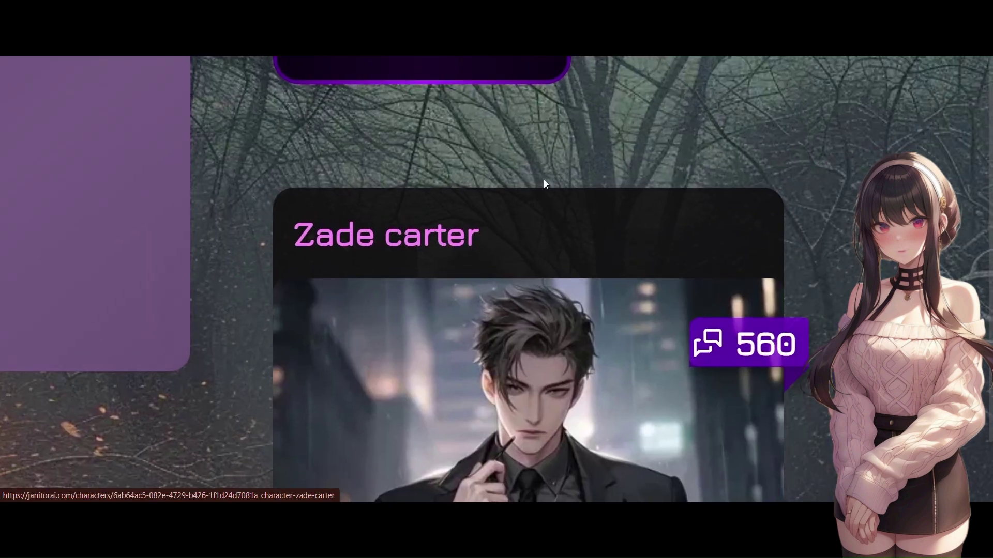
scroll(222, 298, "down", 10)
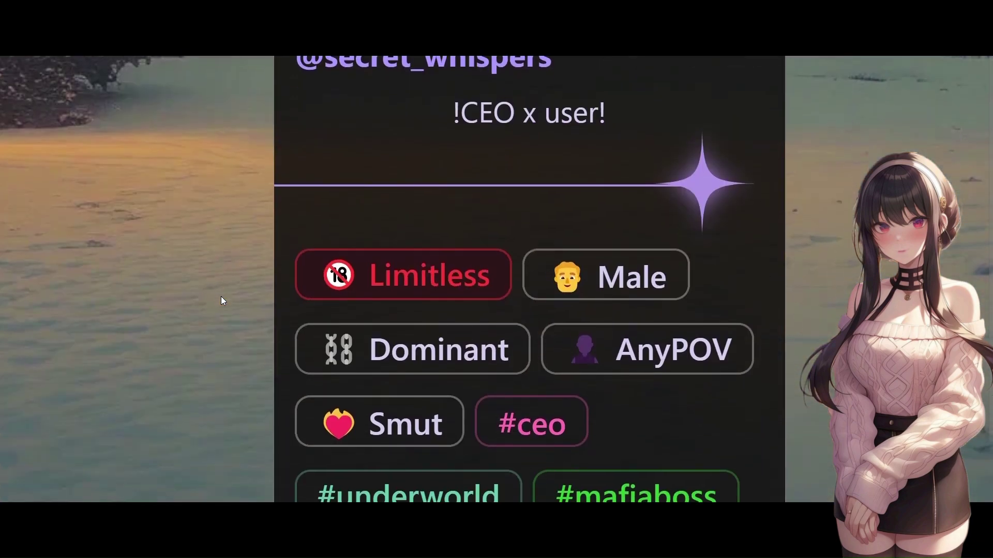
scroll(222, 299, "up", 2)
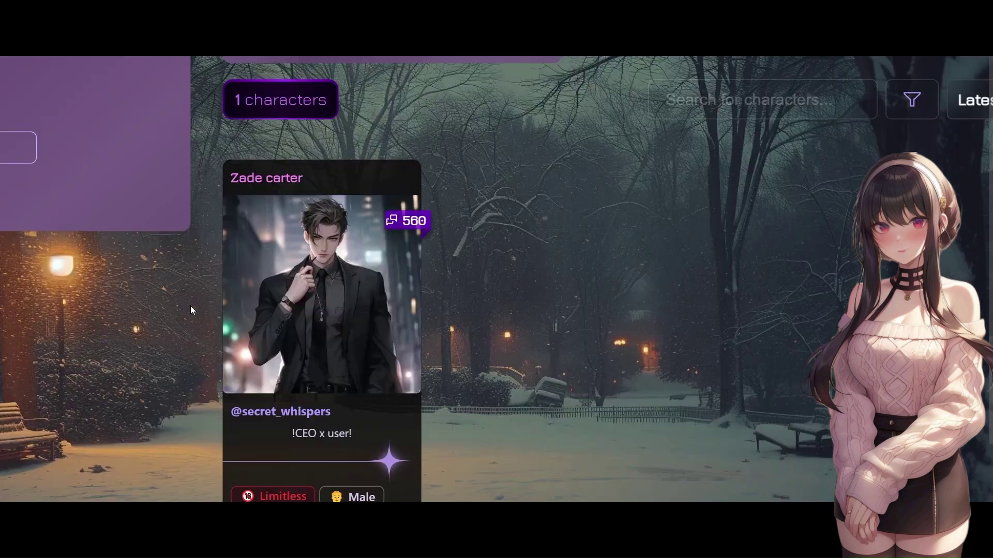
scroll(190, 306, "up", 4)
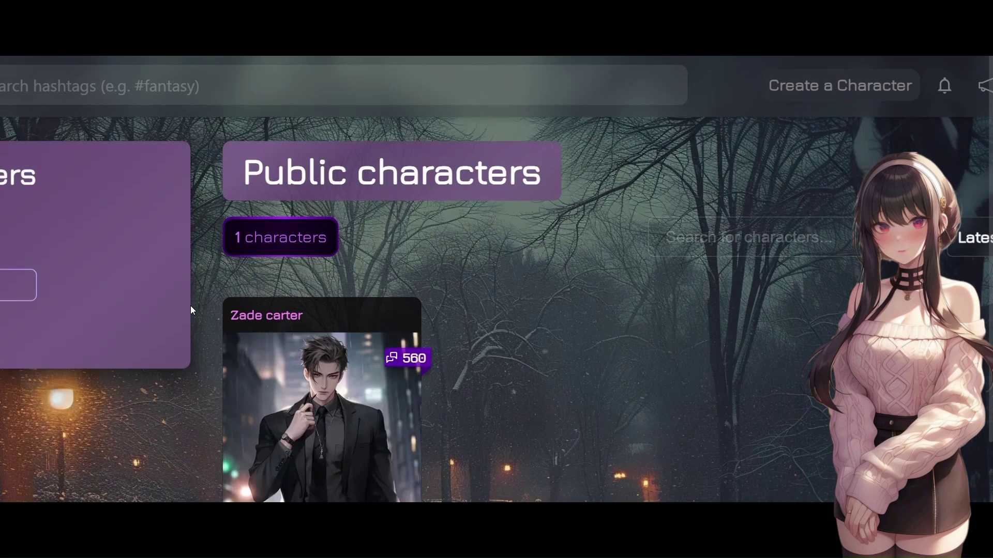
scroll(190, 306, "down", 8)
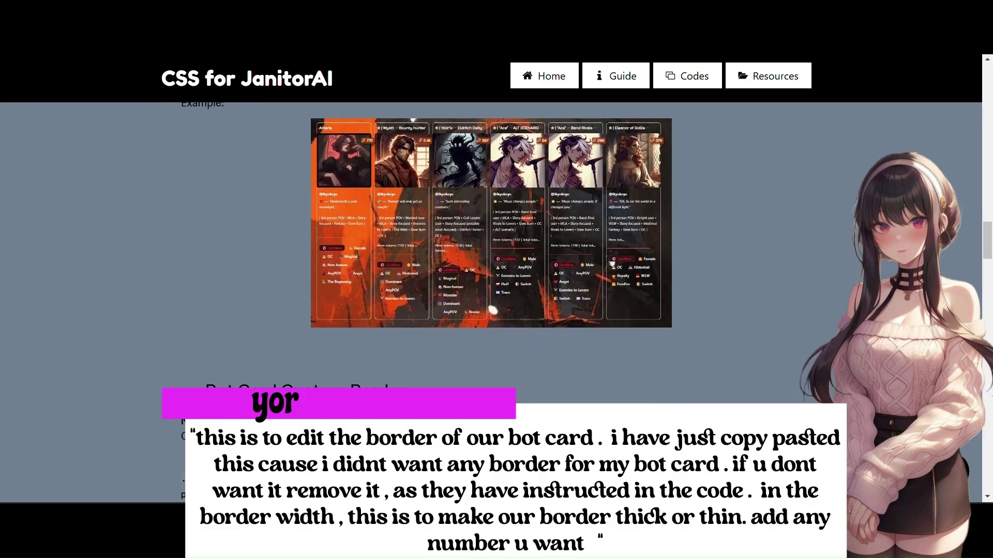
scroll(205, 352, "down", 5)
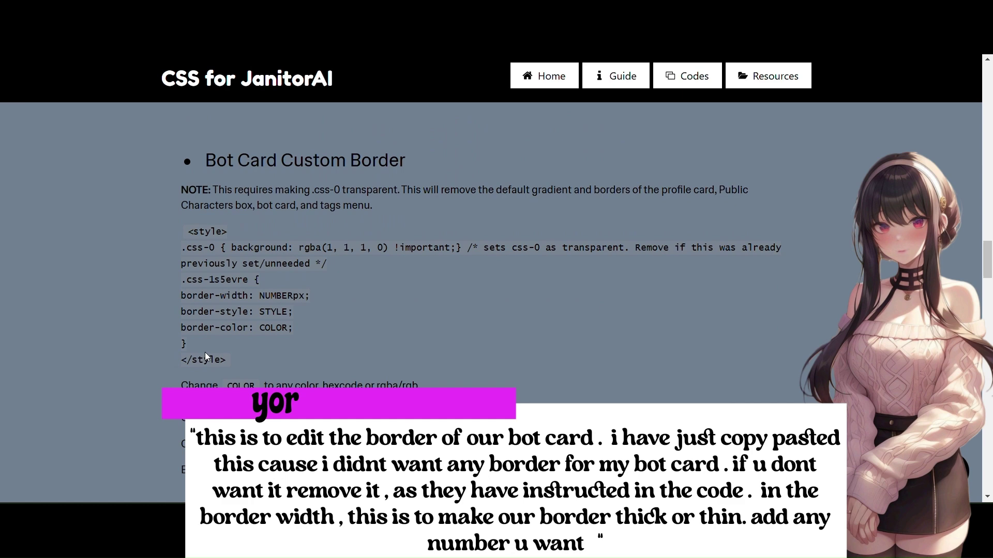
scroll(205, 352, "down", 3)
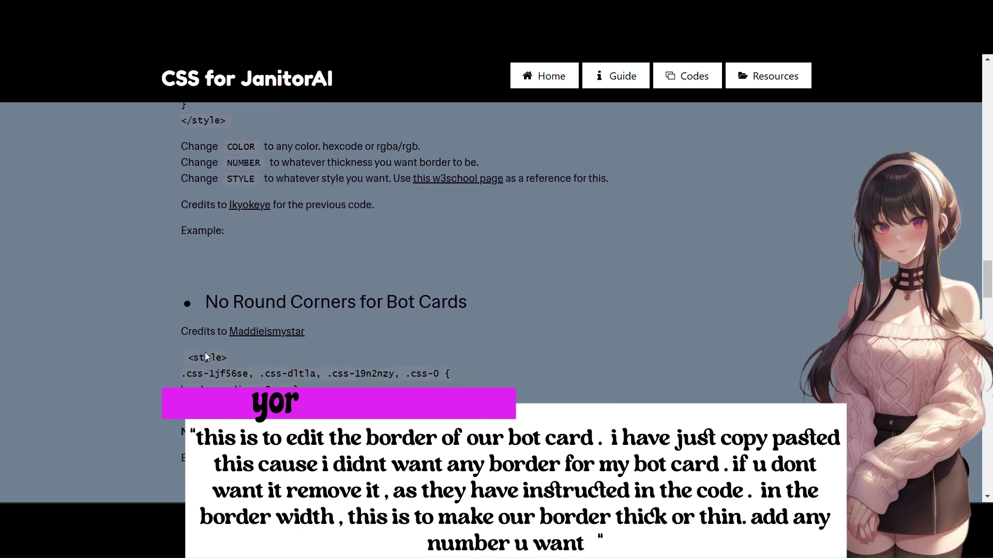
scroll(204, 352, "up", 2)
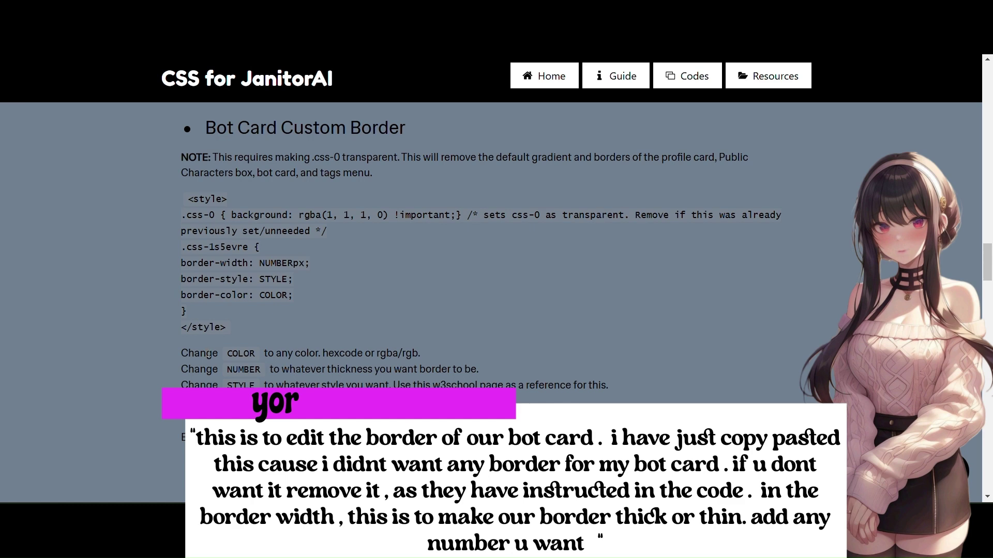
scroll(333, 172, "up", 3, "ctrl")
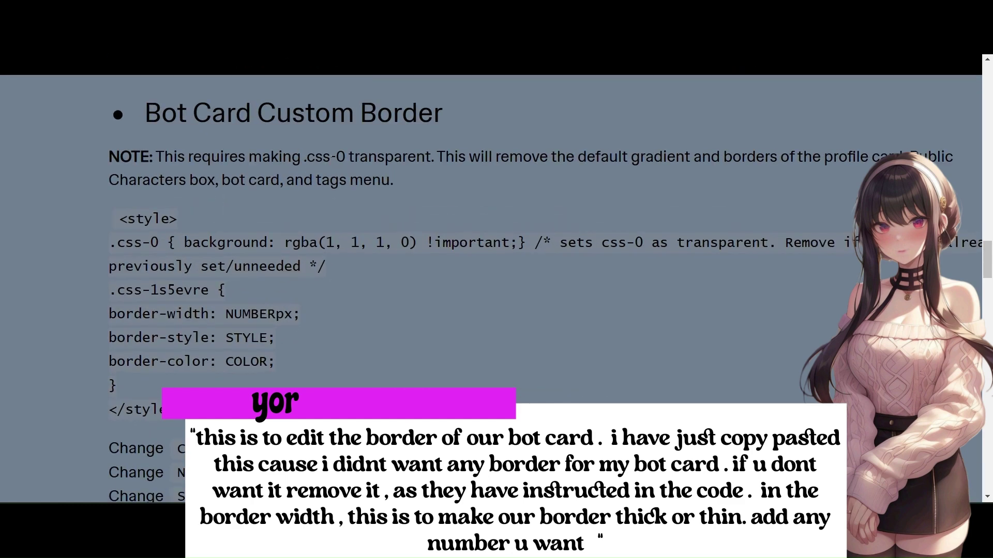
scroll(331, 159, "right", 1)
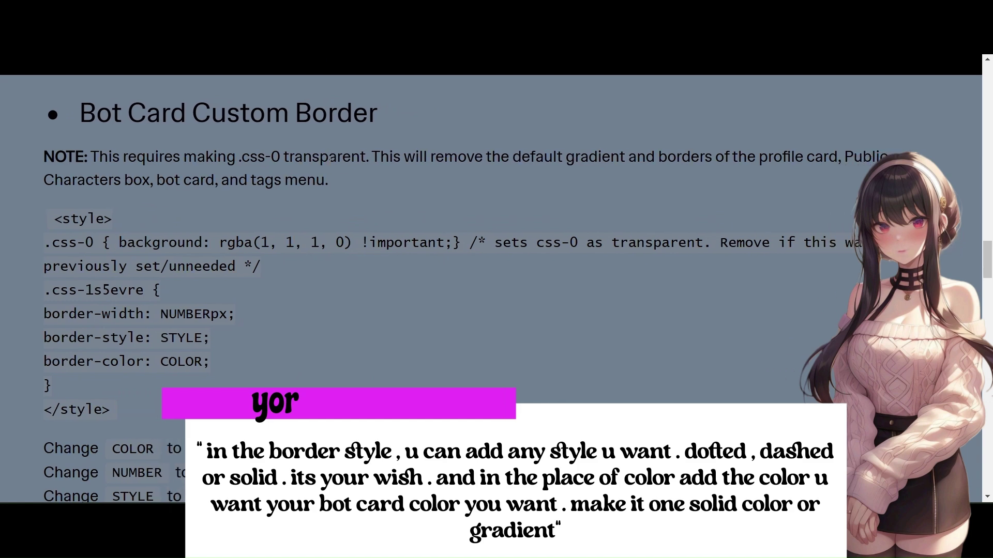
scroll(331, 159, "right", 1)
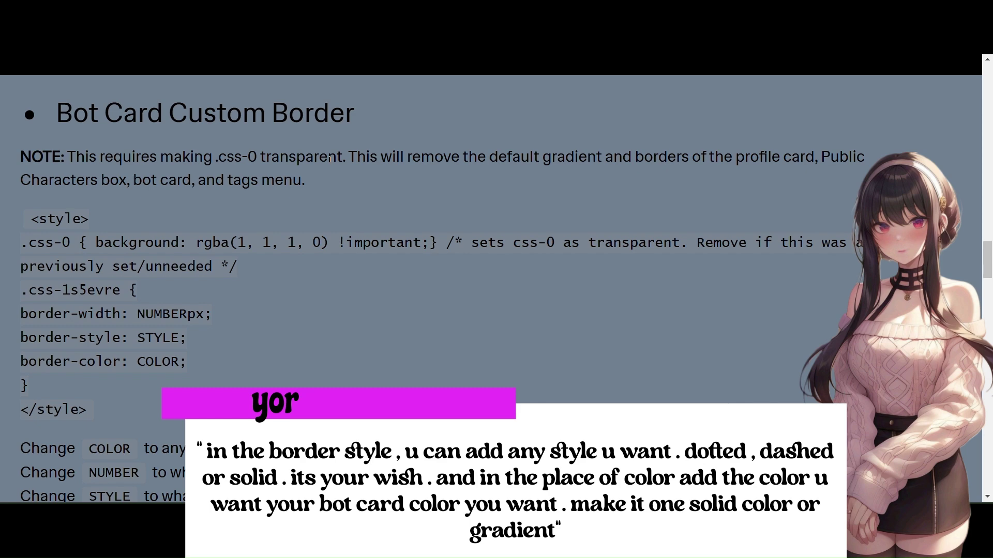
scroll(330, 160, "down", 5, "ctrl")
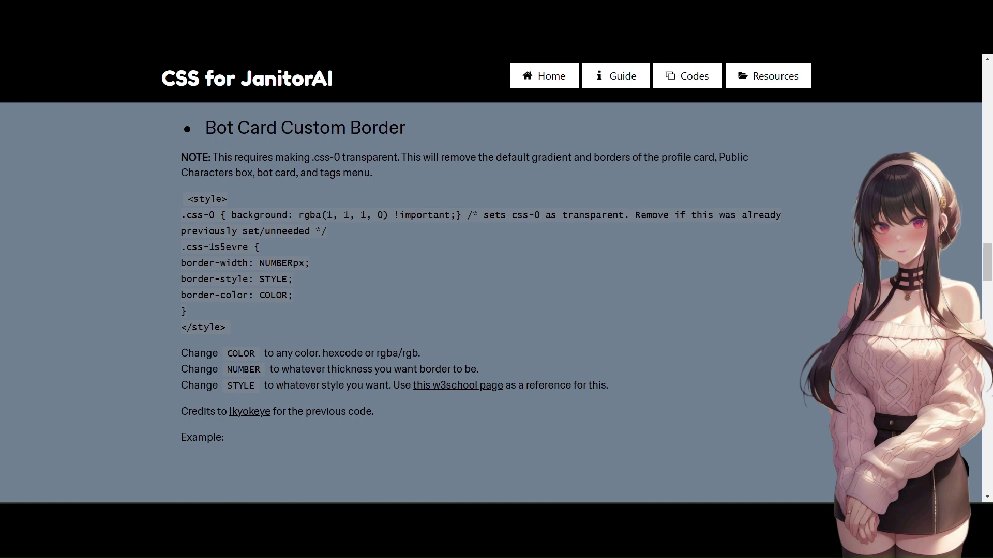
scroll(305, 311, "down", 7)
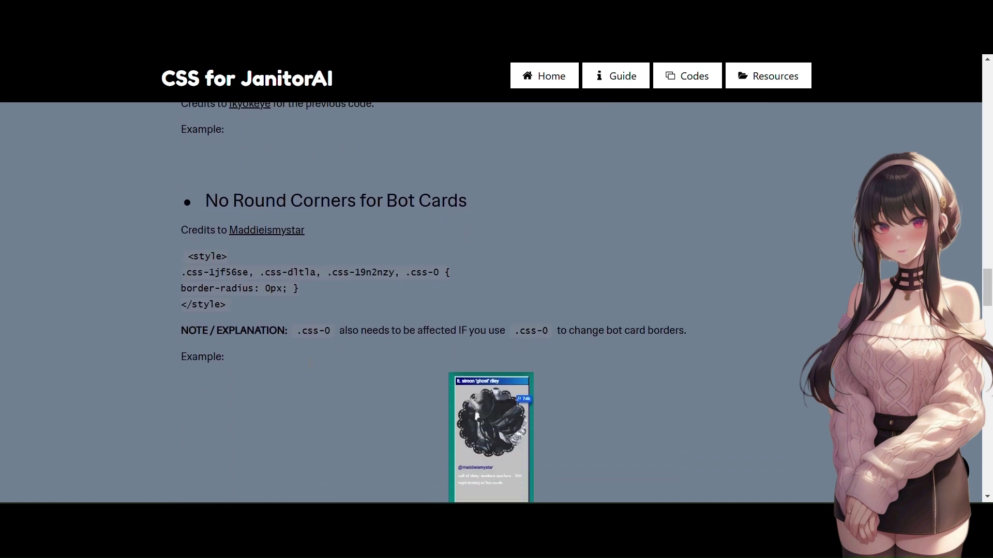
scroll(309, 369, "down", 1)
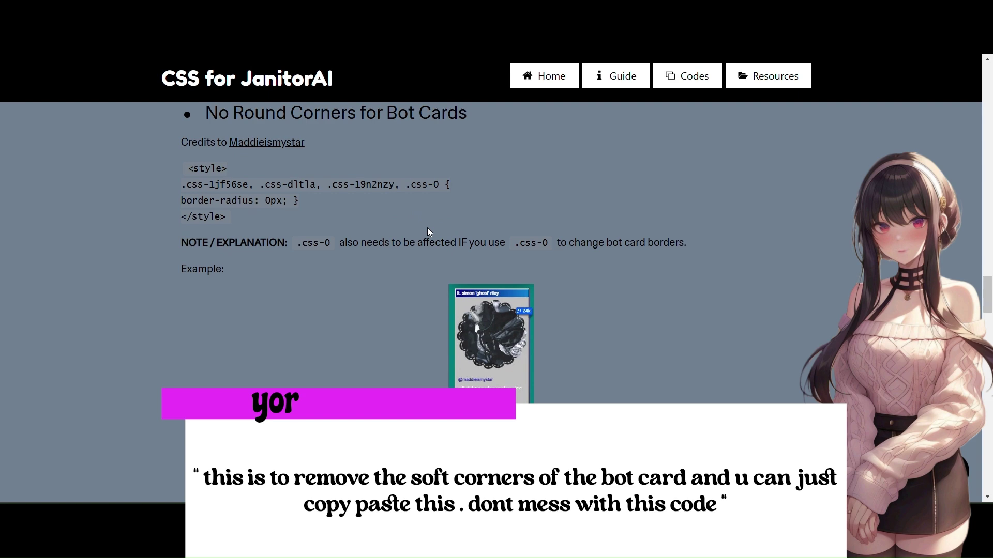
scroll(427, 228, "down", 6)
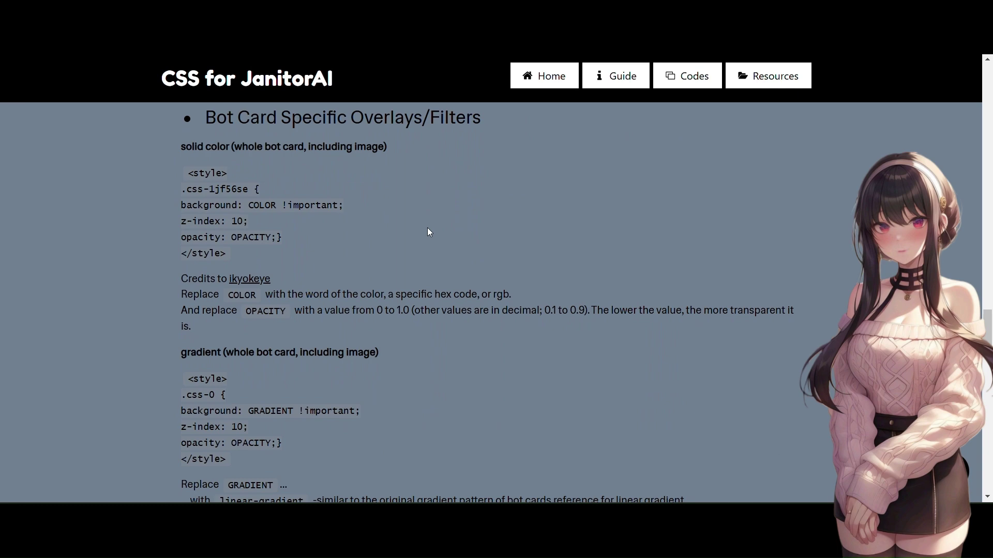
scroll(427, 231, "down", 4)
scroll(427, 231, "down", 1)
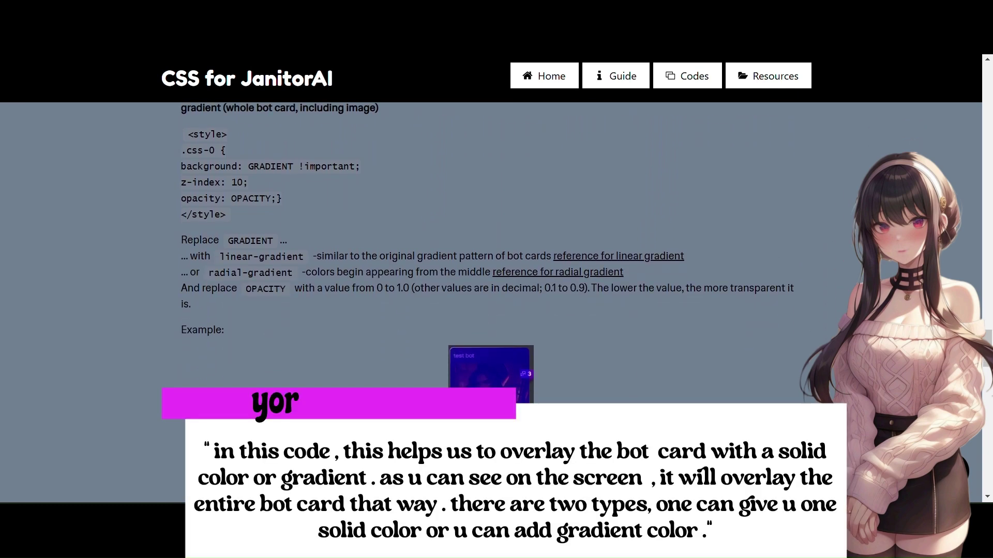
scroll(382, 258, "up", 5)
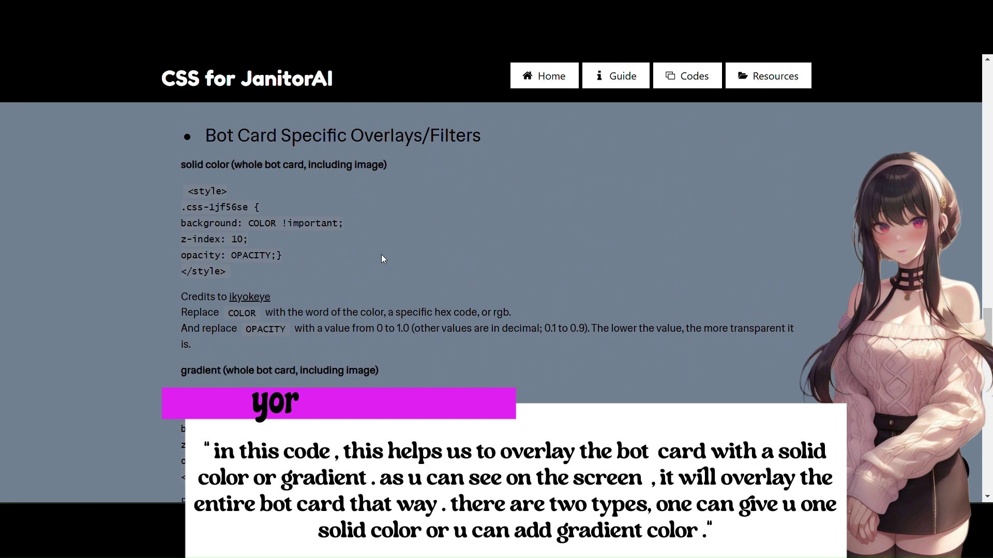
scroll(221, 198, "up", 5)
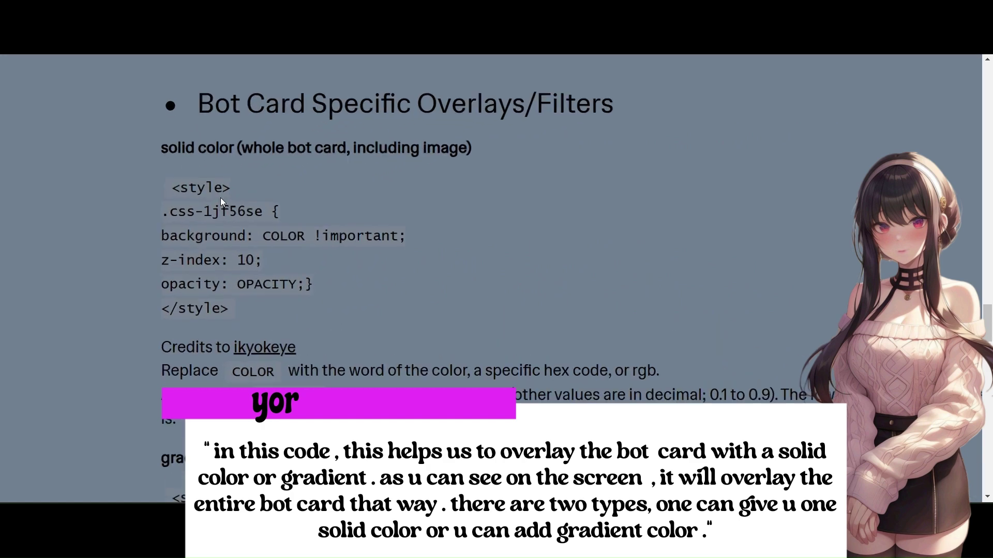
scroll(220, 198, "down", 5)
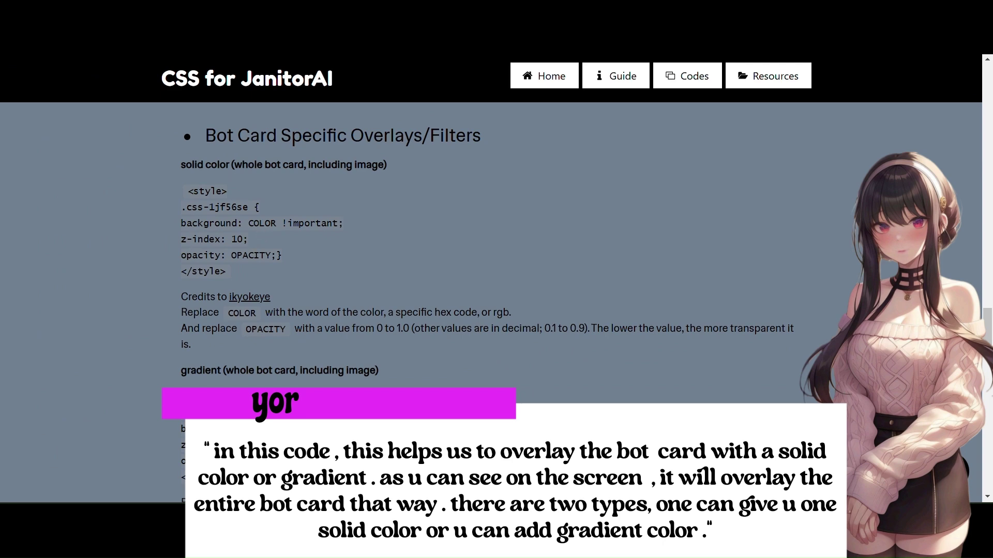
scroll(246, 154, "up", 5)
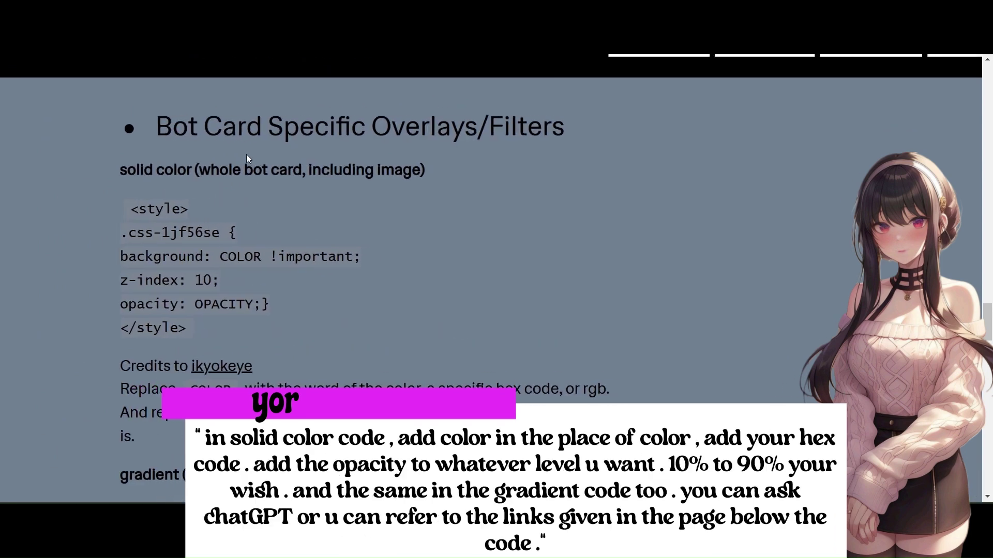
scroll(246, 154, "down", 5)
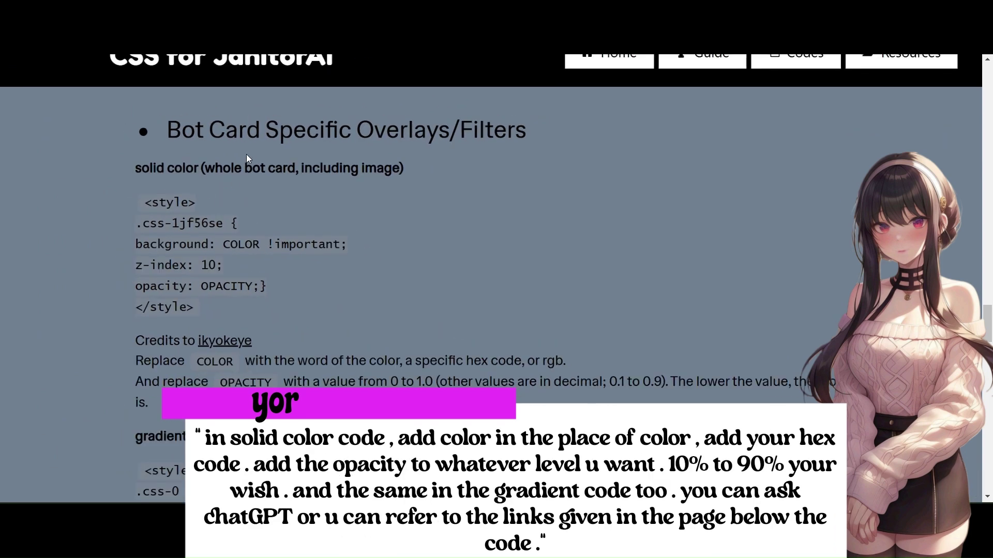
scroll(246, 154, "down", 1)
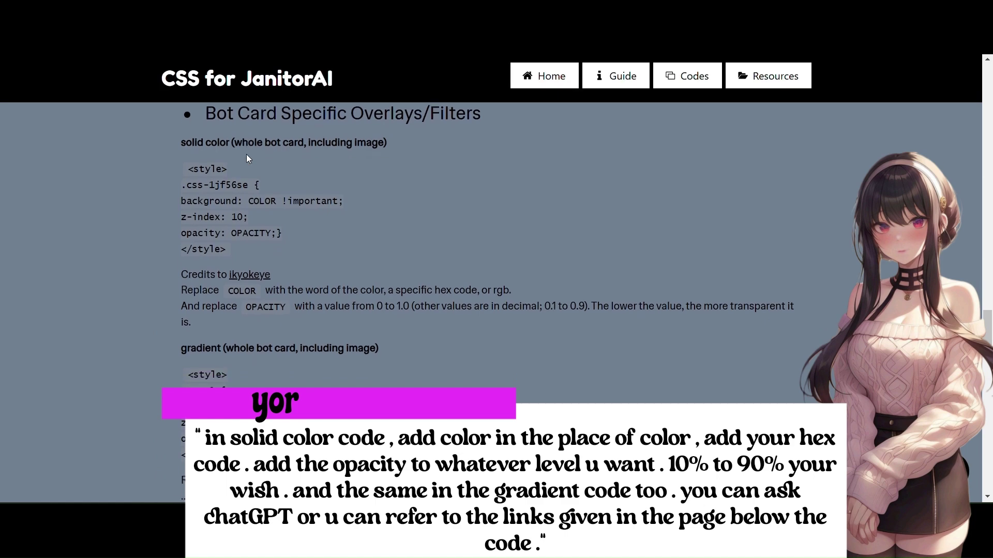
scroll(246, 154, "down", 5)
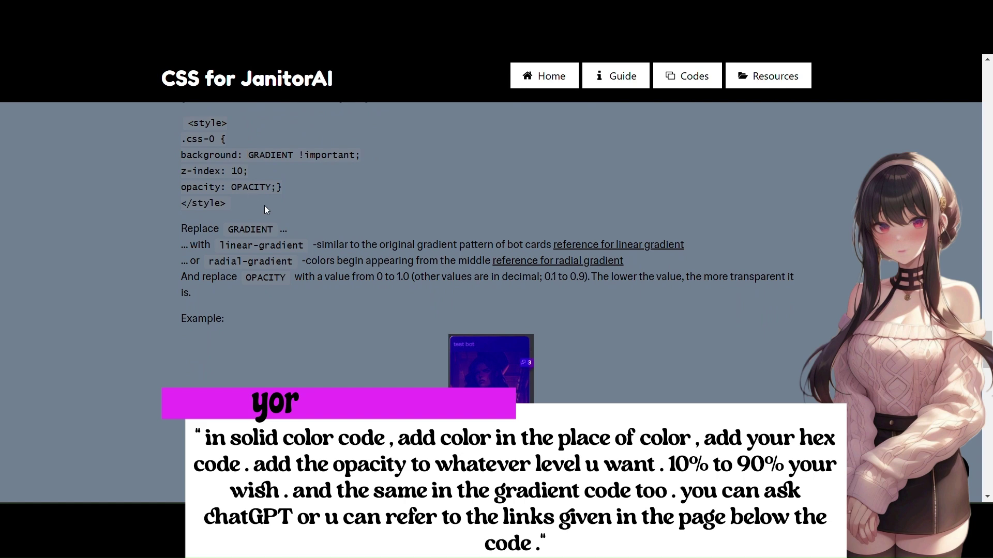
scroll(443, 245, "up", 5)
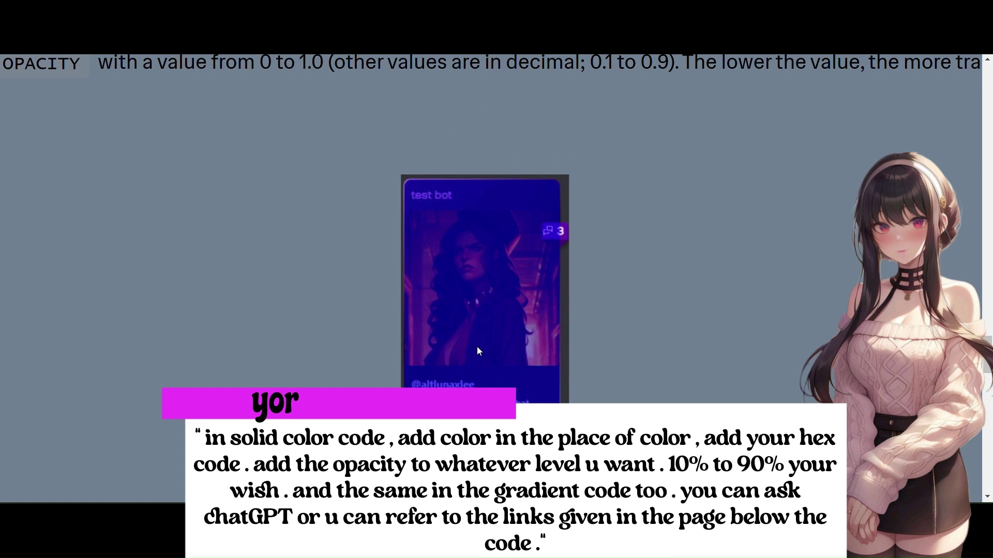
scroll(477, 346, "down", 5)
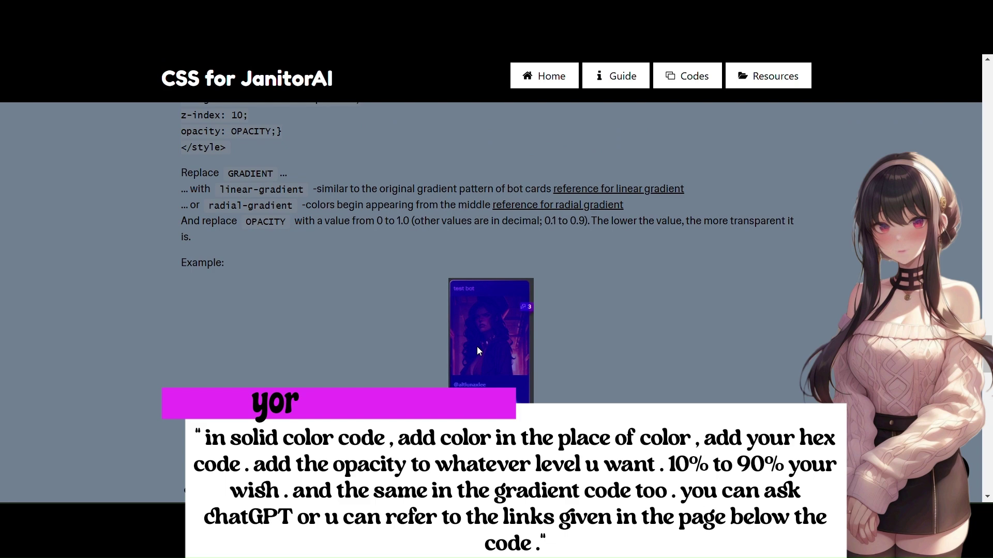
scroll(476, 346, "up", 6)
scroll(476, 347, "down", 7)
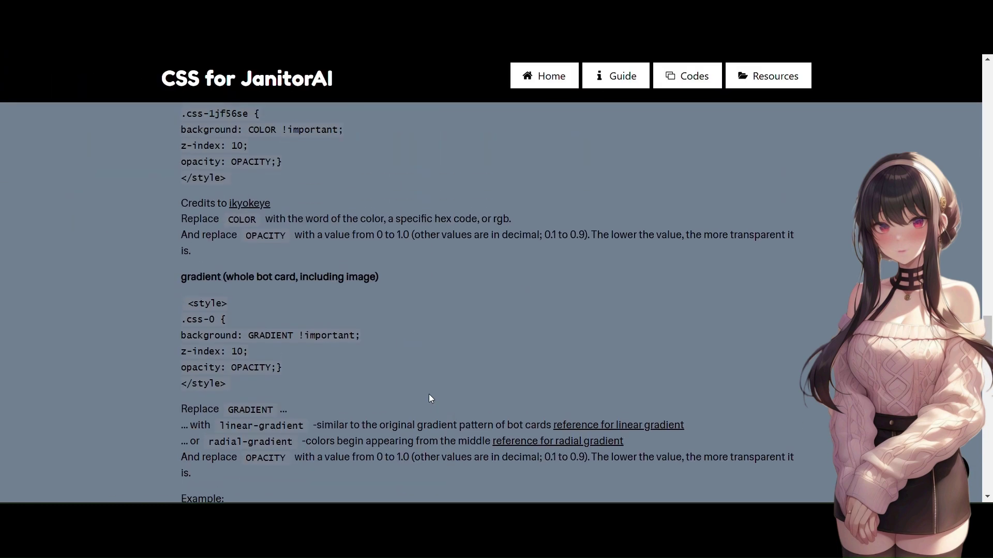
scroll(429, 398, "down", 10)
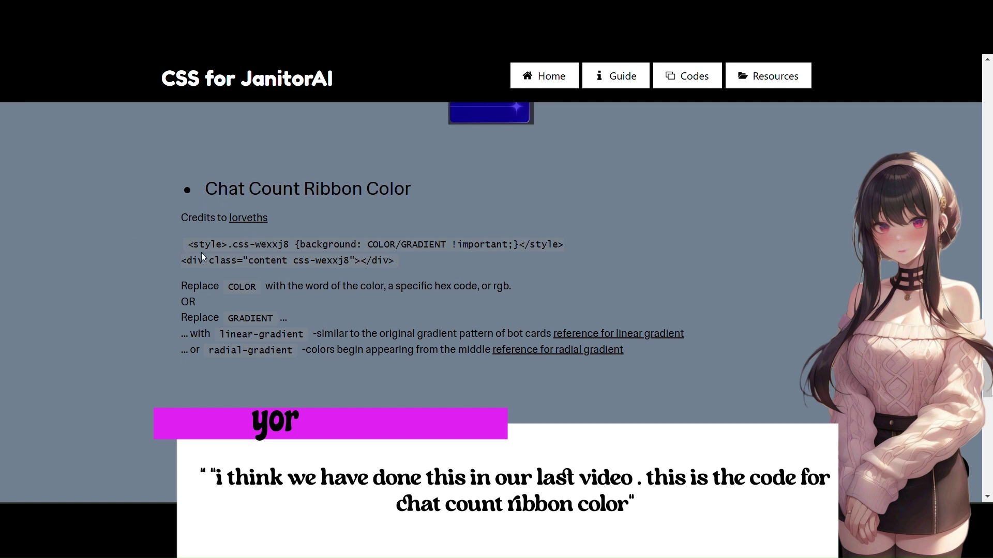
Step: Scroll the guide from Chat Count Ribbon Color down to the Changing the Star code (img.css-19ihot3)
scroll(414, 201, "up", 1)
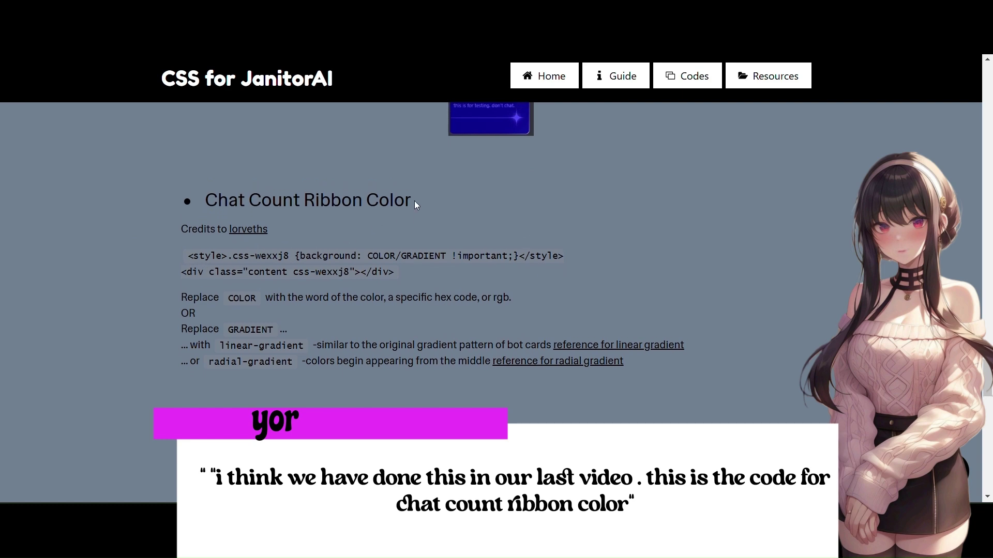
scroll(369, 240, "up", 2)
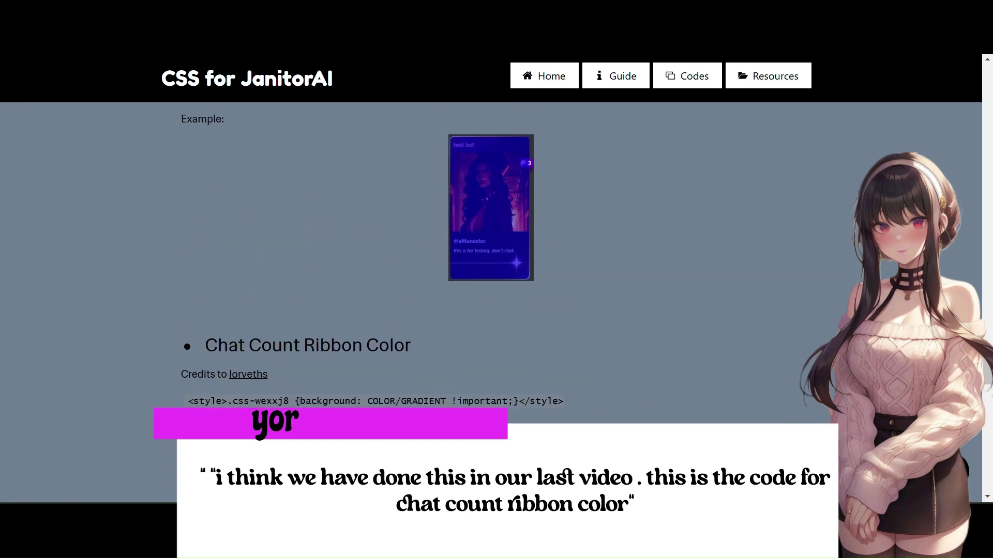
scroll(377, 245, "down", 2)
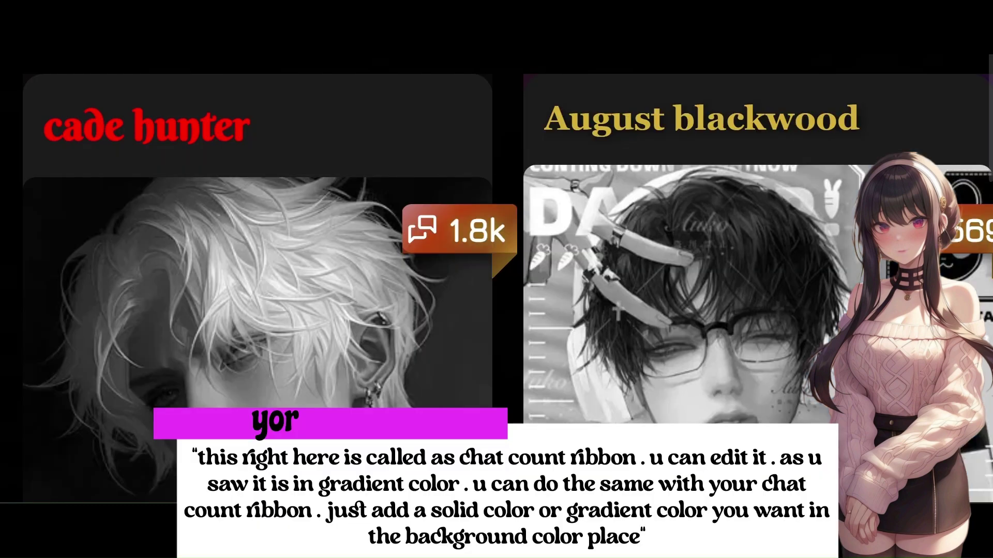
mouse_move(414, 251)
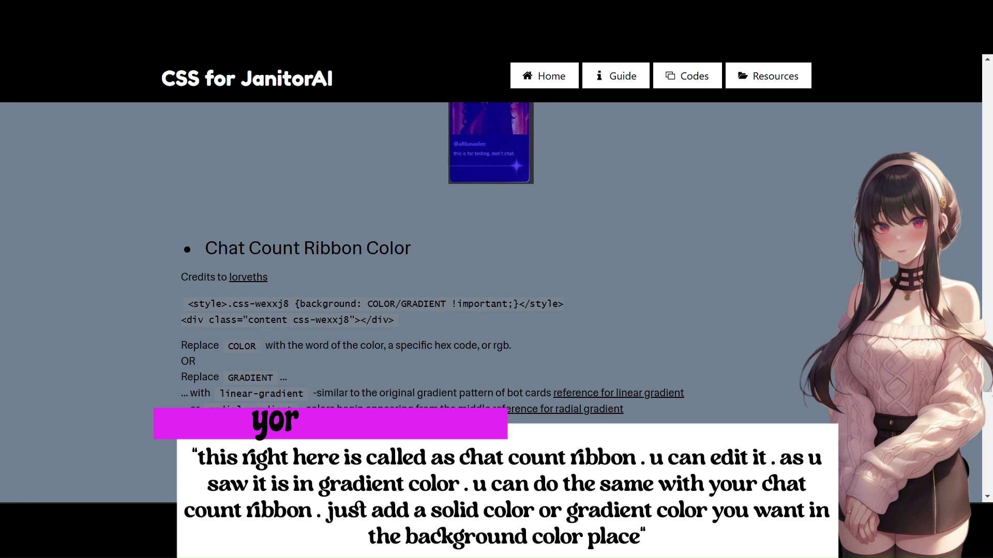
scroll(311, 262, "down", 1)
scroll(311, 262, "up", 5)
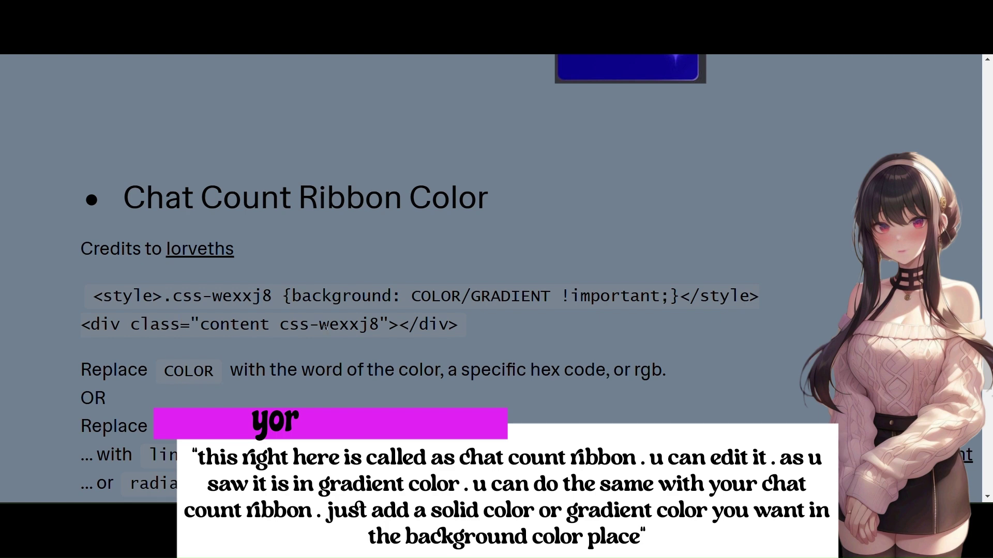
scroll(326, 327, "down", 1)
scroll(326, 330, "down", 5)
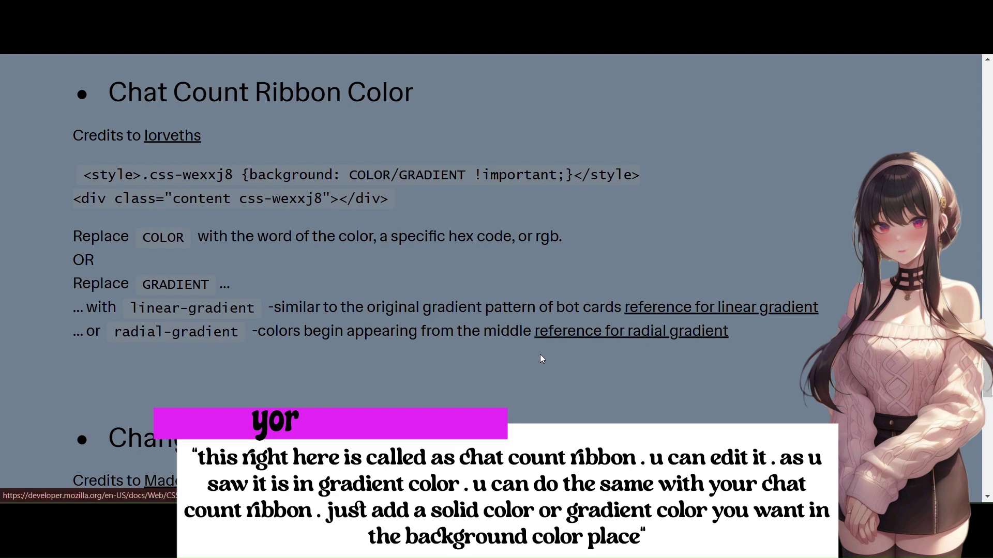
scroll(360, 398, "down", 4)
scroll(360, 398, "down", 3)
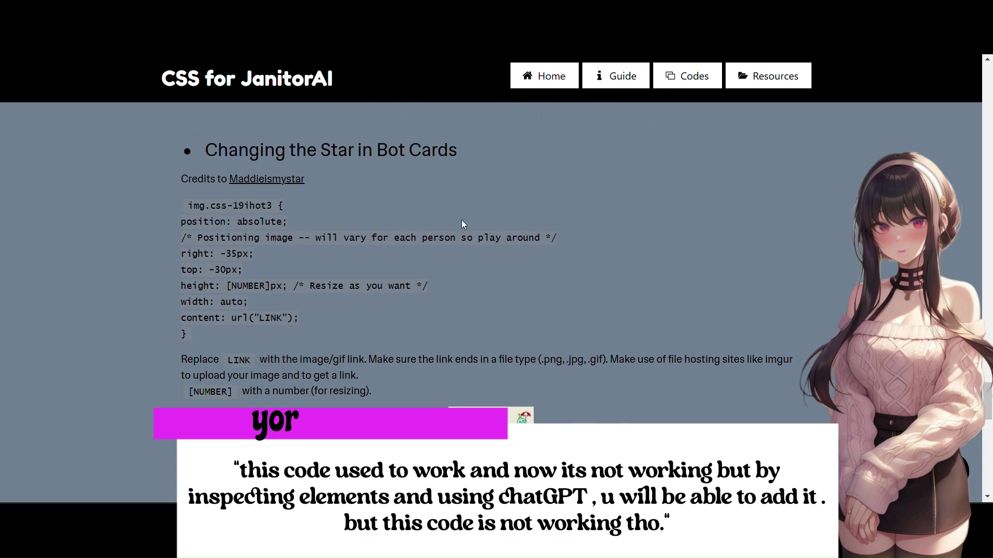
Step: Scroll past the line divider code to the Tags on the Bot Cards code (.css-x2gqu0)
scroll(240, 213, "up", 4)
scroll(240, 212, "down", 4)
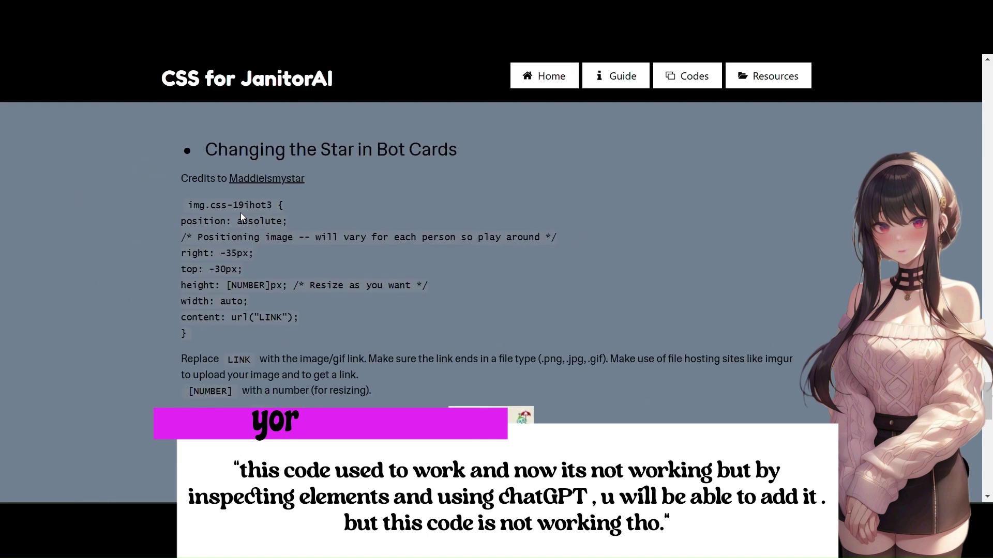
scroll(404, 323, "down", 5)
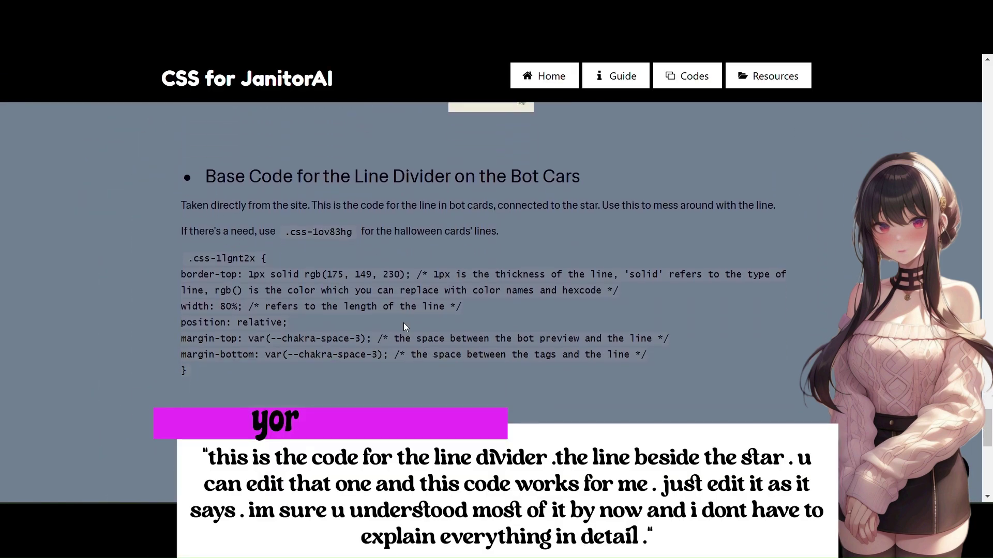
scroll(436, 303, "up", 2)
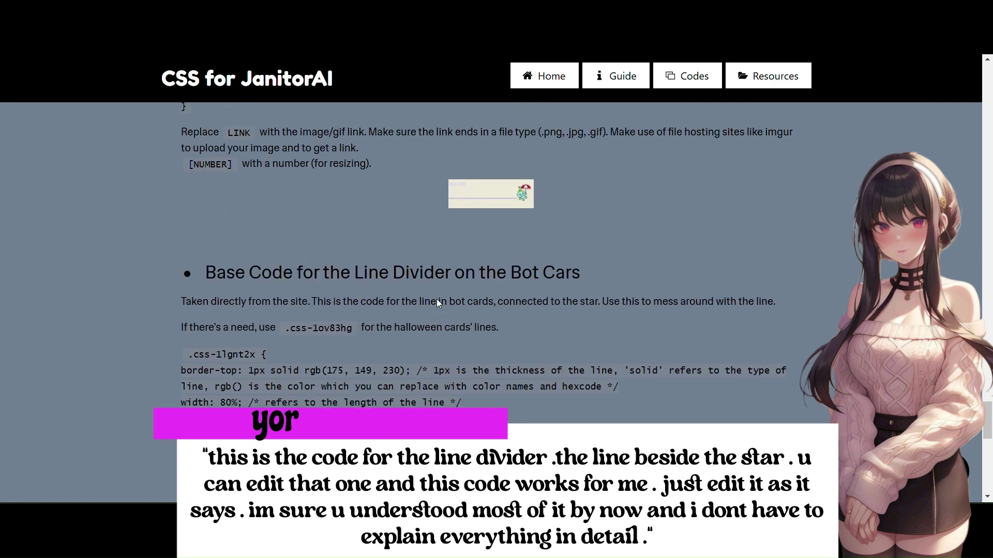
scroll(437, 303, "up", 4)
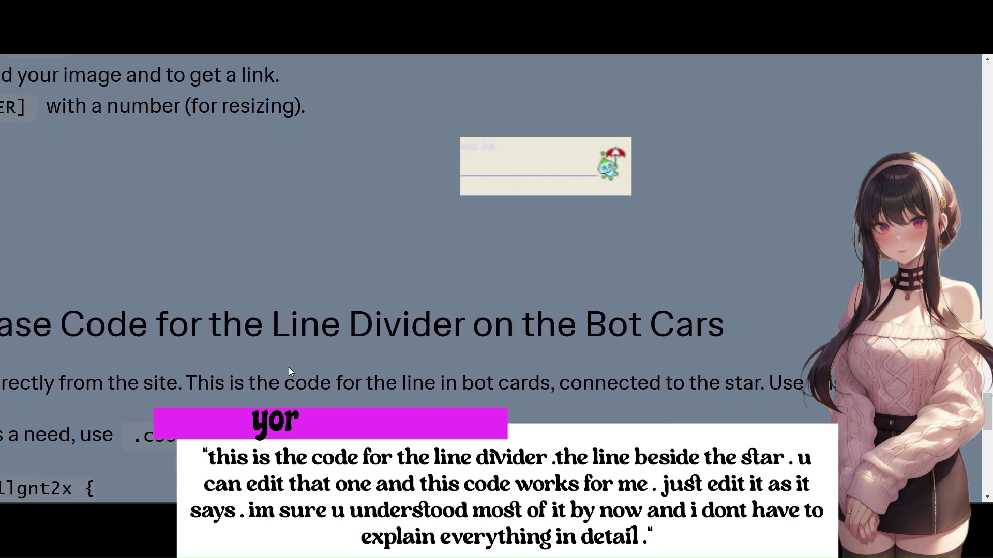
scroll(679, 433, "down", 3)
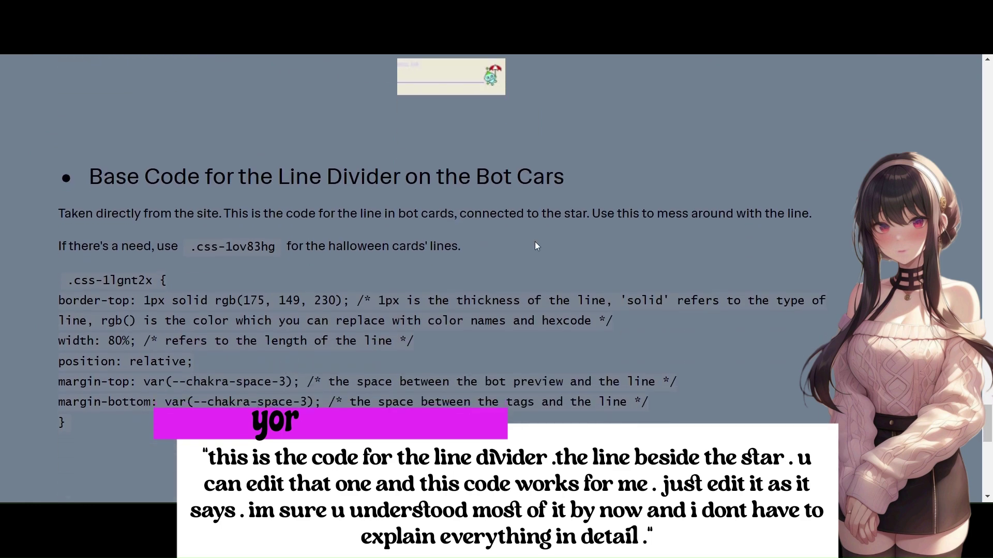
scroll(536, 246, "down", 1)
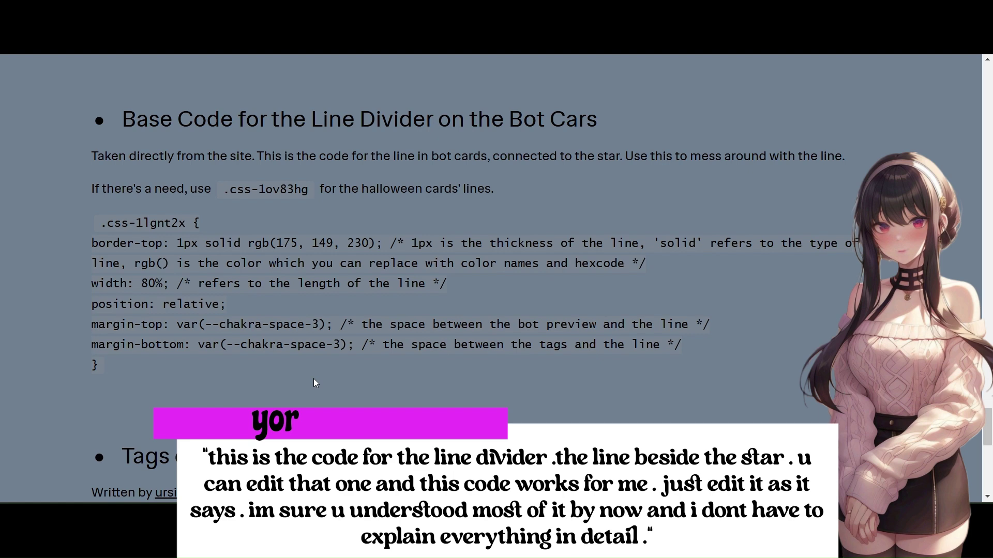
scroll(313, 383, "down", 10)
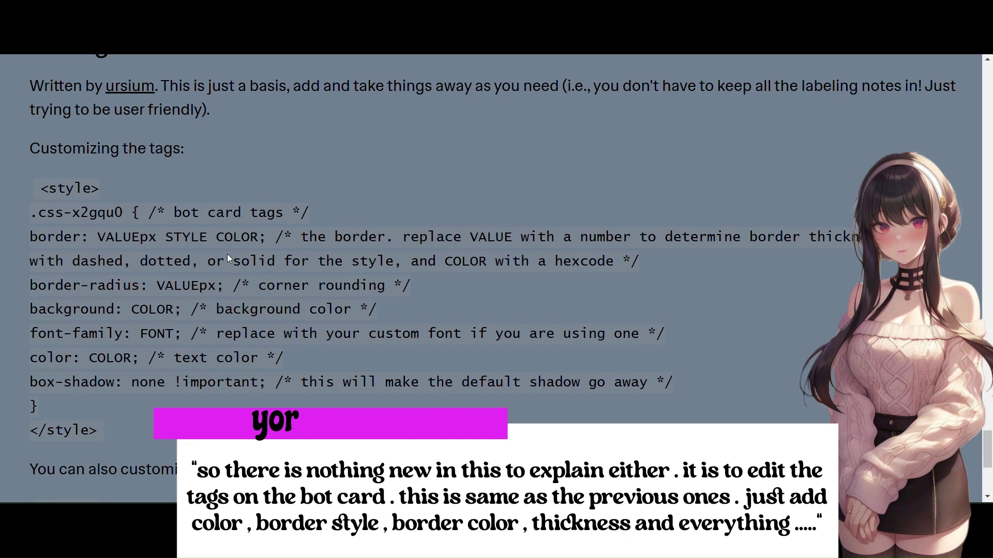
Step: Reset the page zoom and read the tag hover code with its example tag images
key("ctrl+0")
scroll(341, 305, "down", 5)
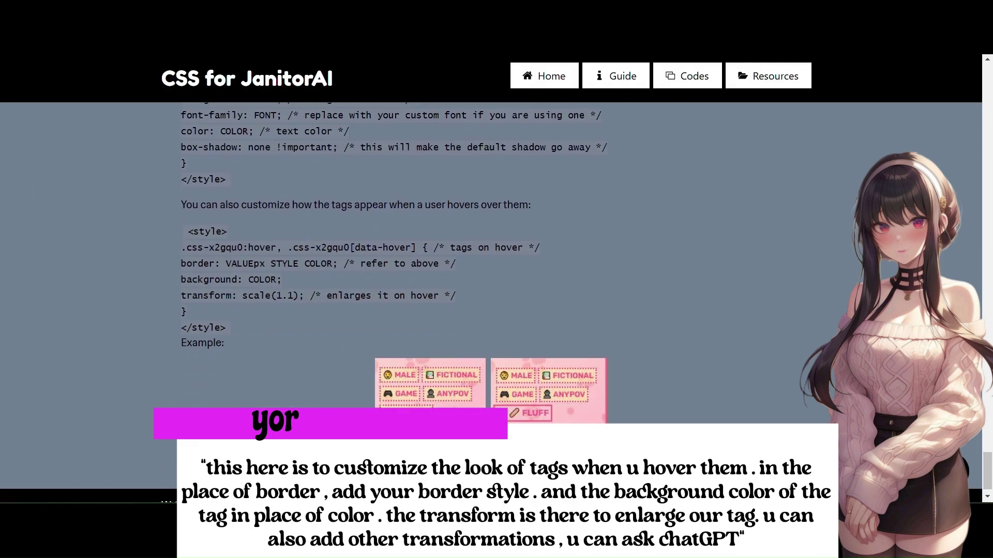
scroll(342, 299, "up", 5)
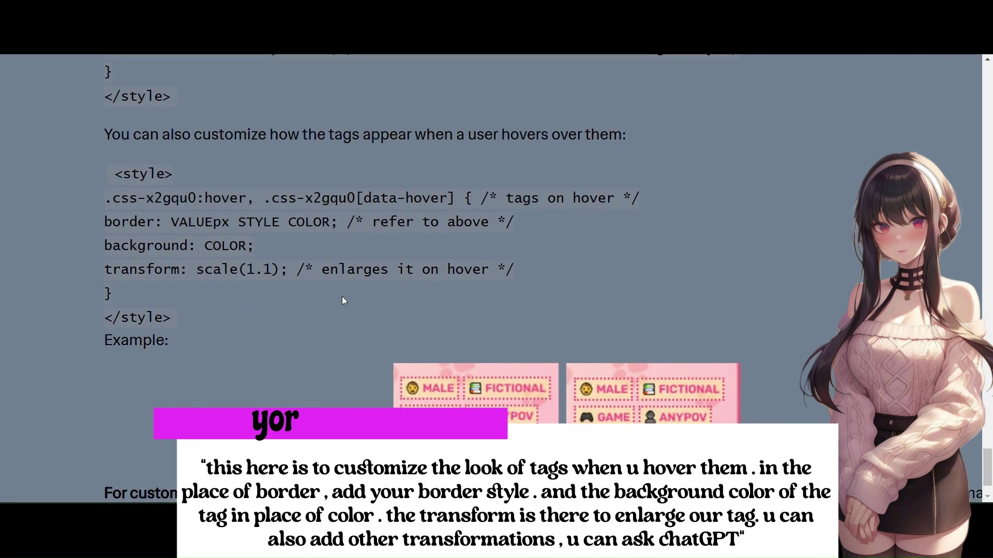
scroll(342, 296, "up", 2)
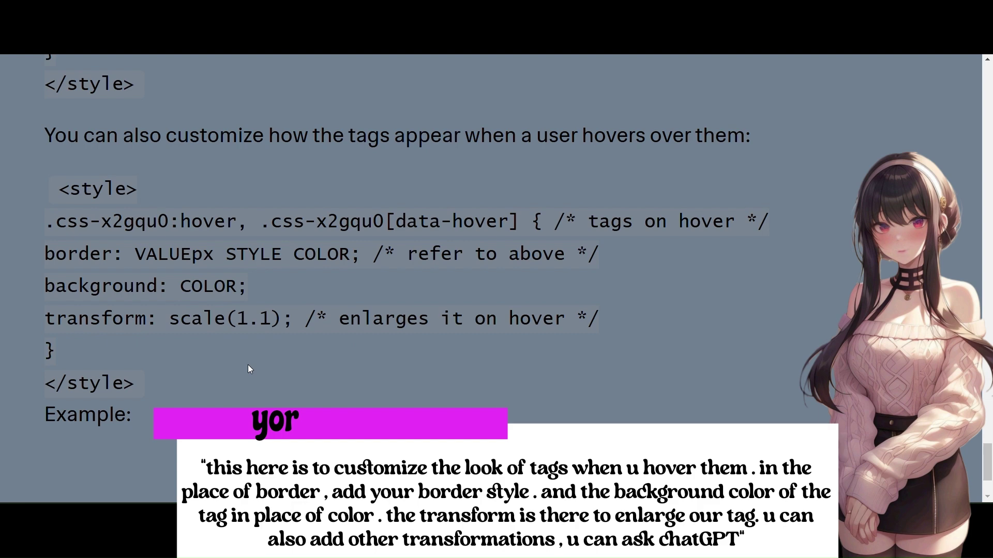
scroll(243, 370, "down", 2)
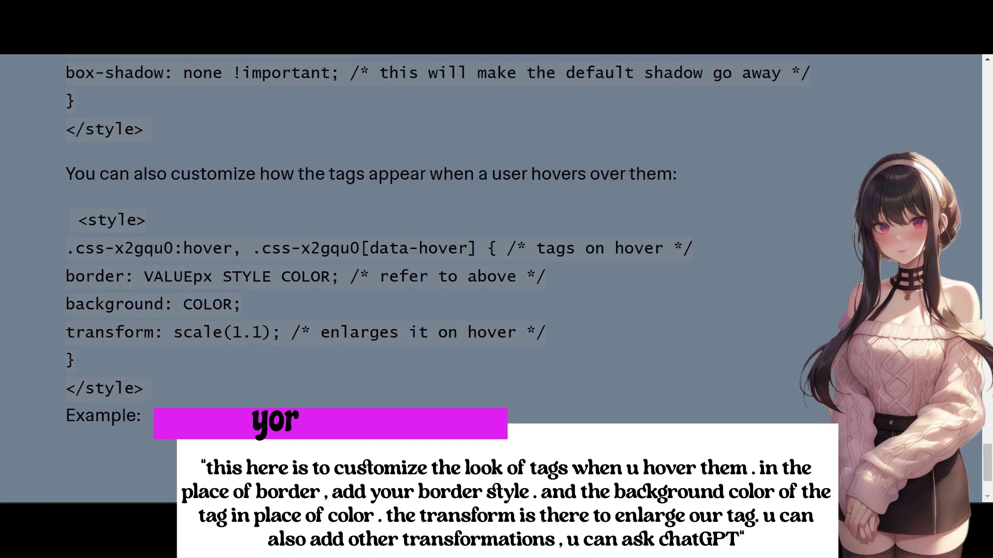
scroll(243, 370, "down", 3)
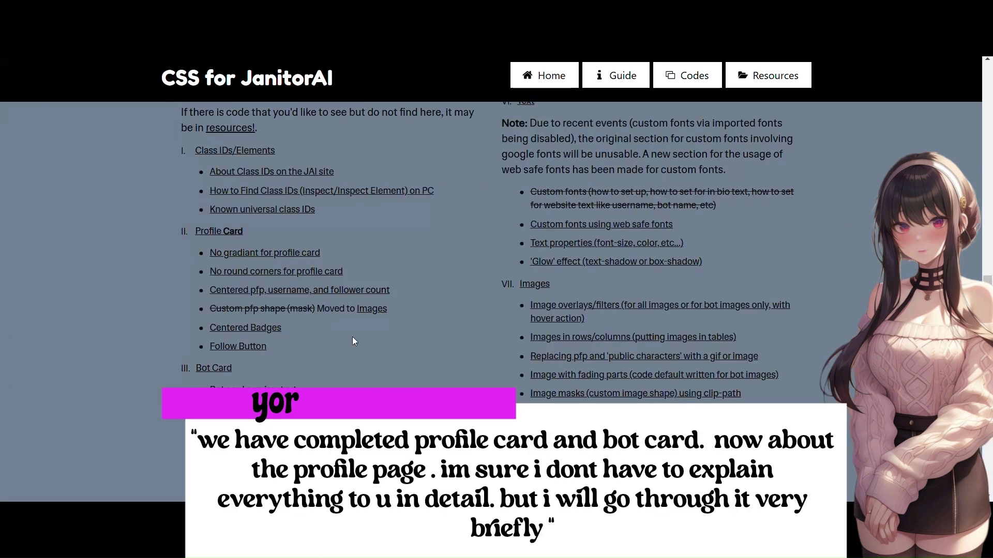
Step: Scroll the guide's contents down to the Profile Page topics list
scroll(353, 338, "down", 1)
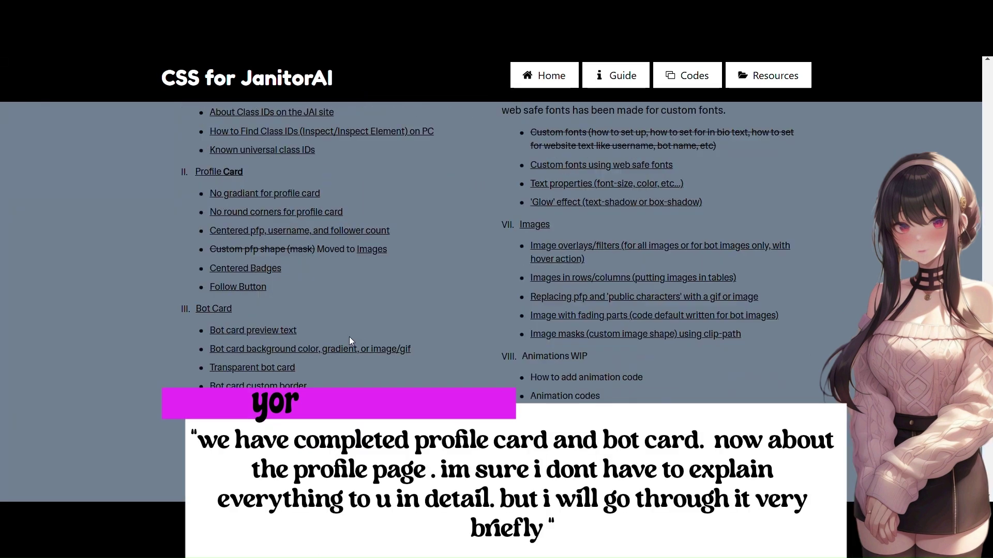
scroll(243, 281, "down", 3)
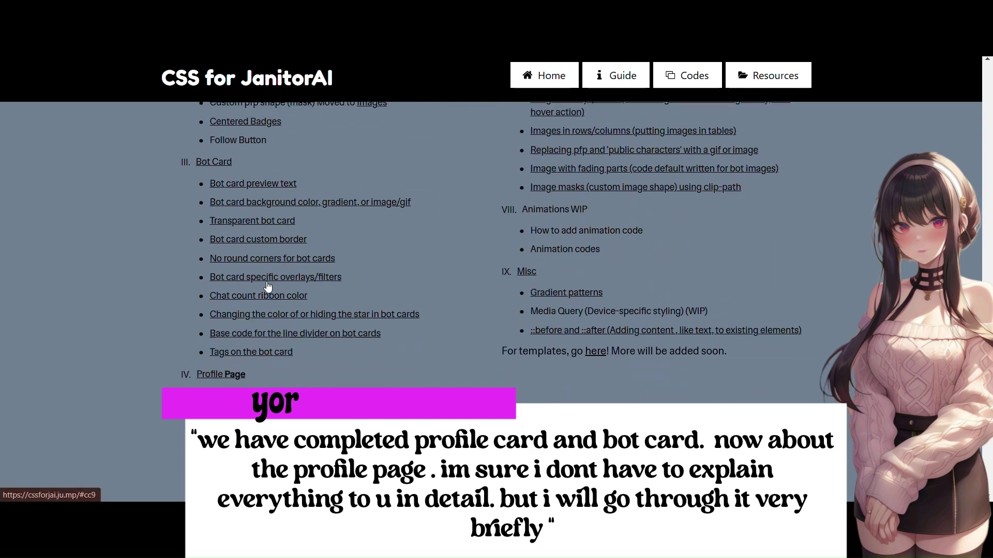
scroll(325, 266, "down", 2)
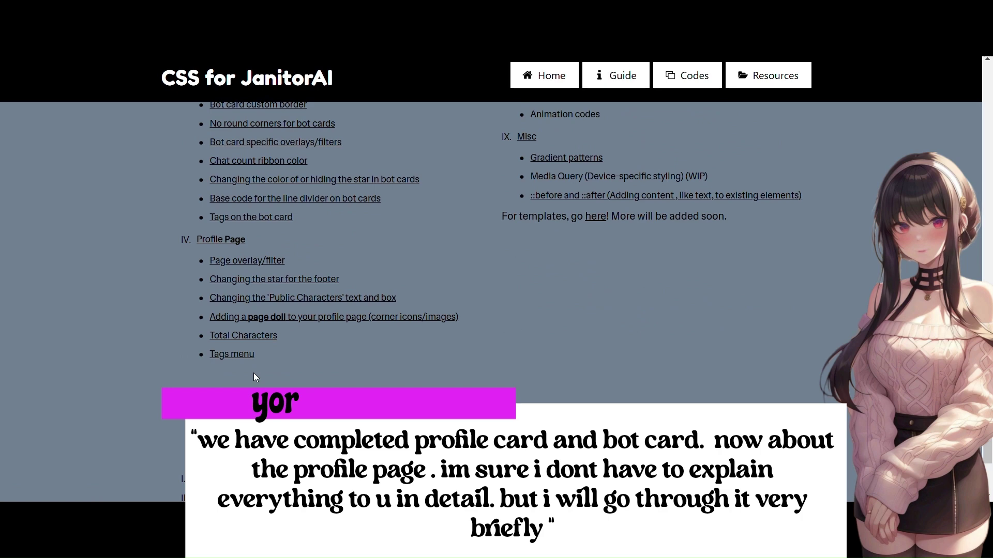
scroll(252, 318, "up", 3)
scroll(251, 326, "up", 2)
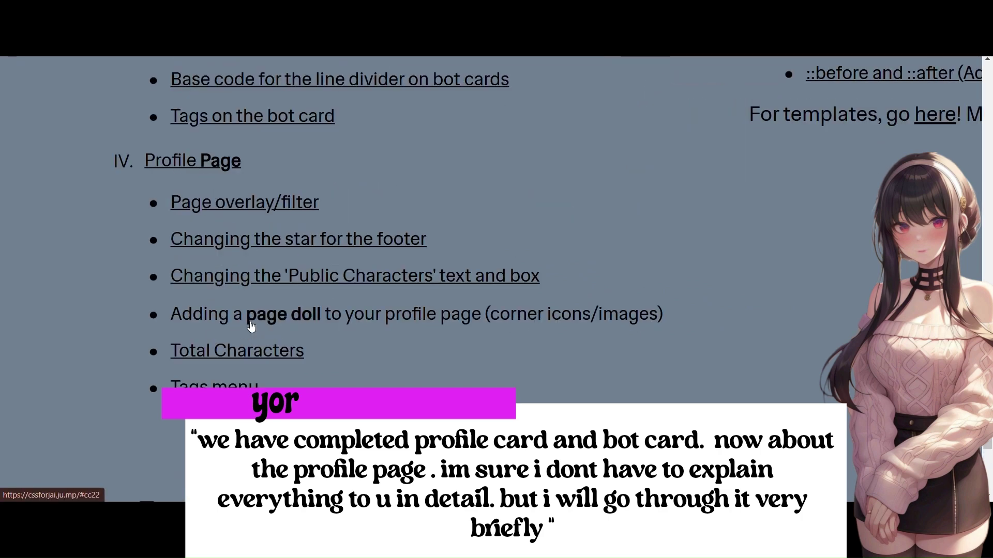
scroll(251, 325, "down", 3)
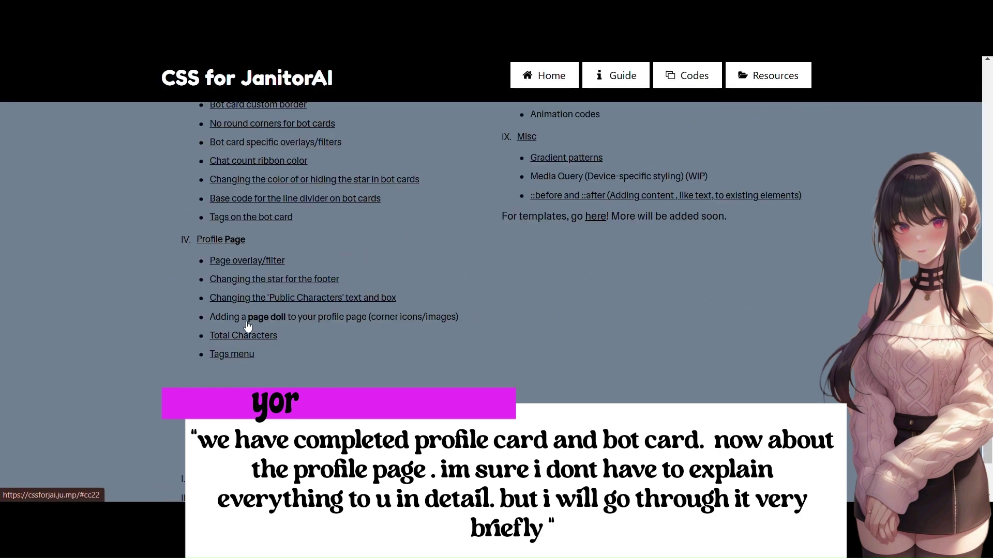
Step: Jump to the Page overlay/filter section and inspect its background-image url('LINK') line
left_click(255, 264)
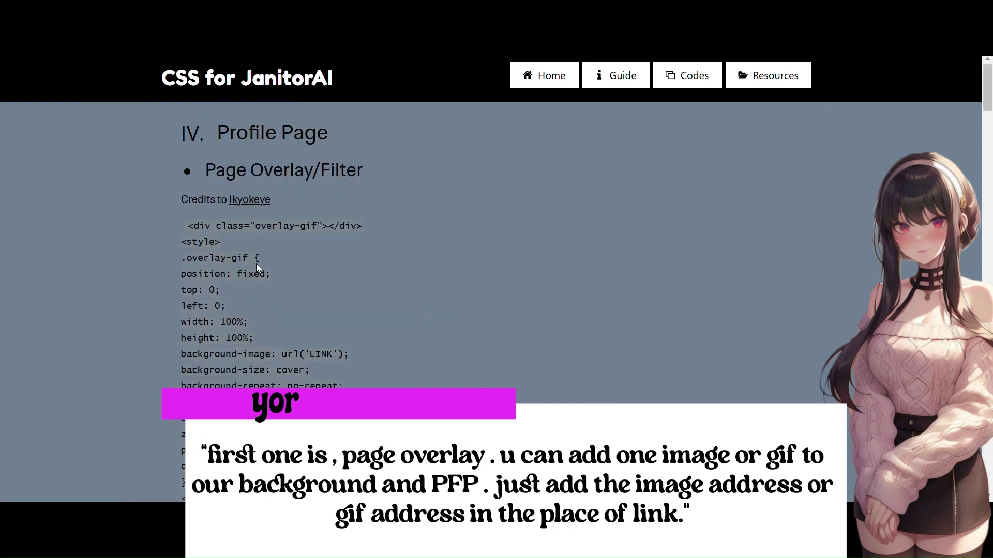
scroll(302, 300, "down", 6)
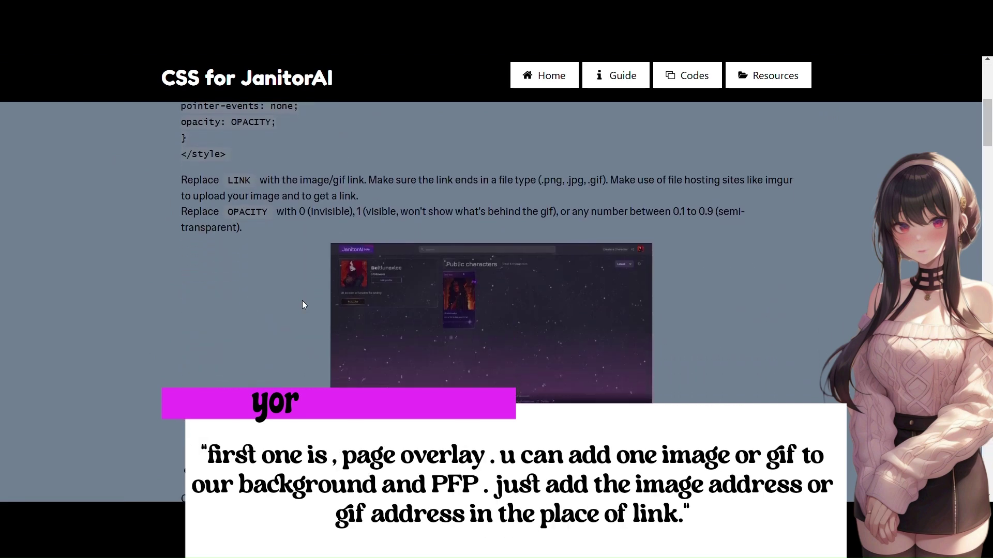
scroll(302, 305, "up", 4)
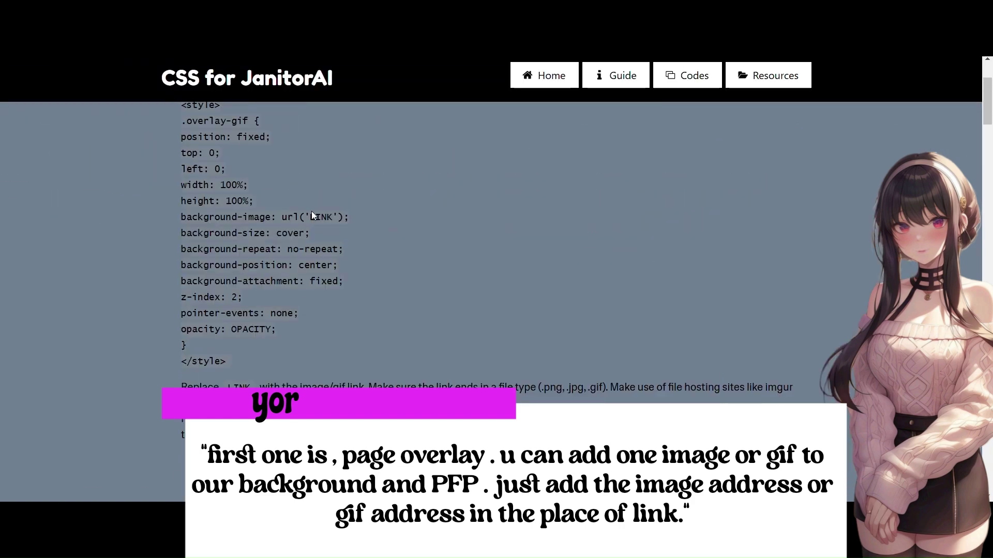
triple_click(316, 217)
left_click(328, 239)
Step: Read through the page doll, Total Characters and Tags sections to the selected-tags .css-oqdsp6 code
scroll(328, 239, "down", 8)
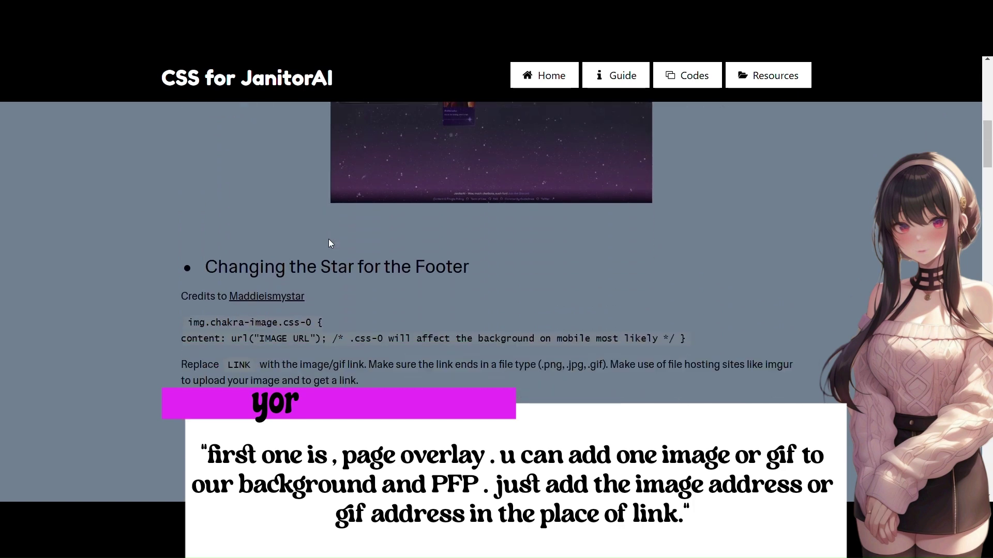
scroll(328, 239, "down", 2)
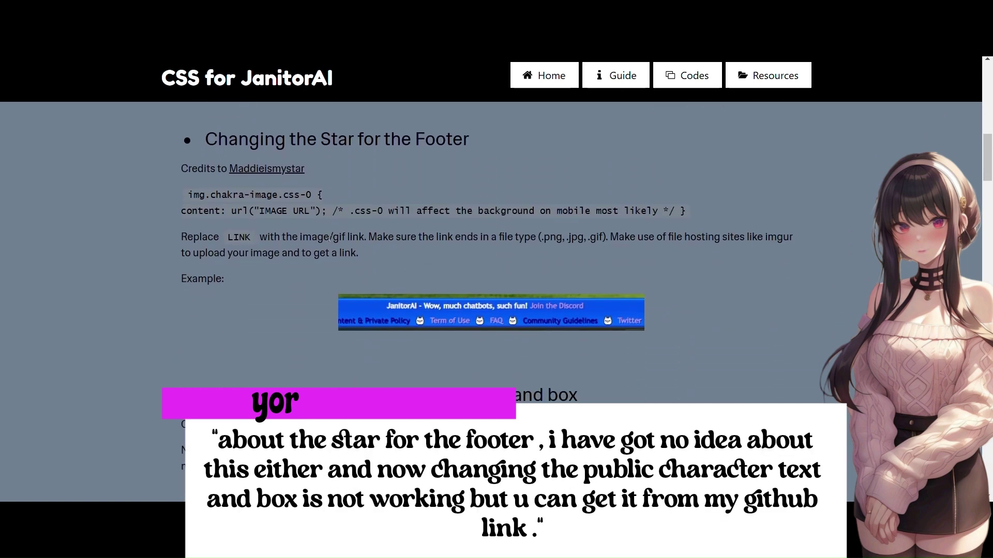
scroll(330, 238, "down", 5)
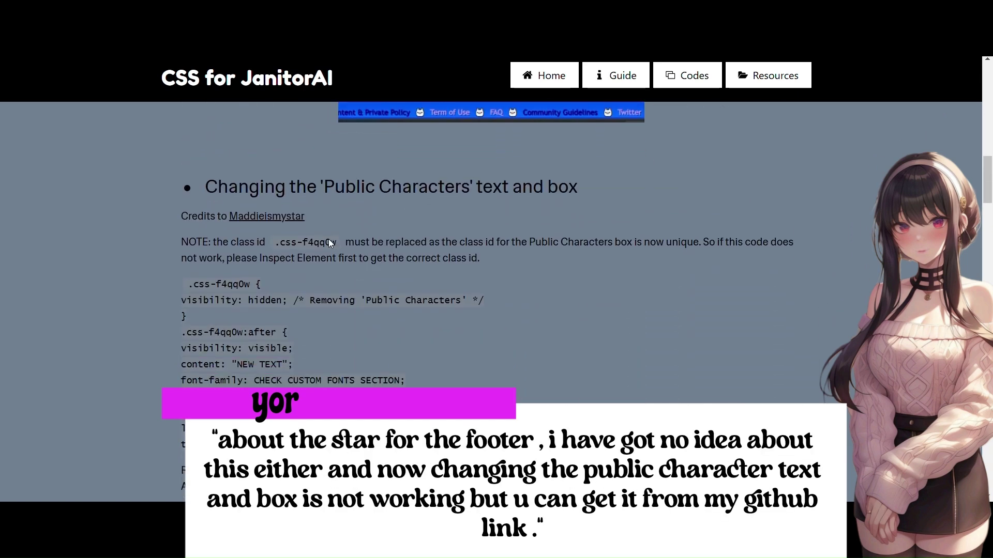
scroll(329, 240, "up", 1)
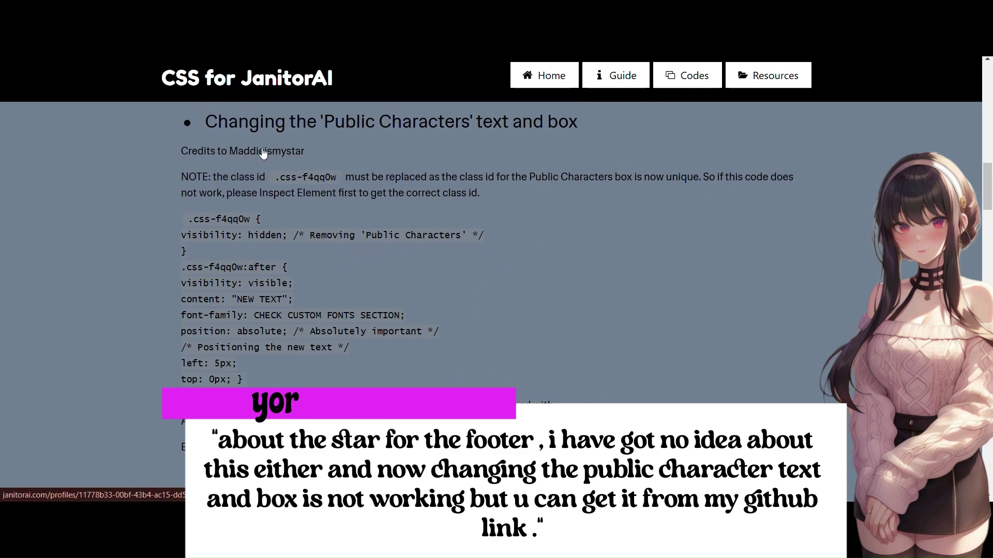
scroll(293, 309, "down", 10)
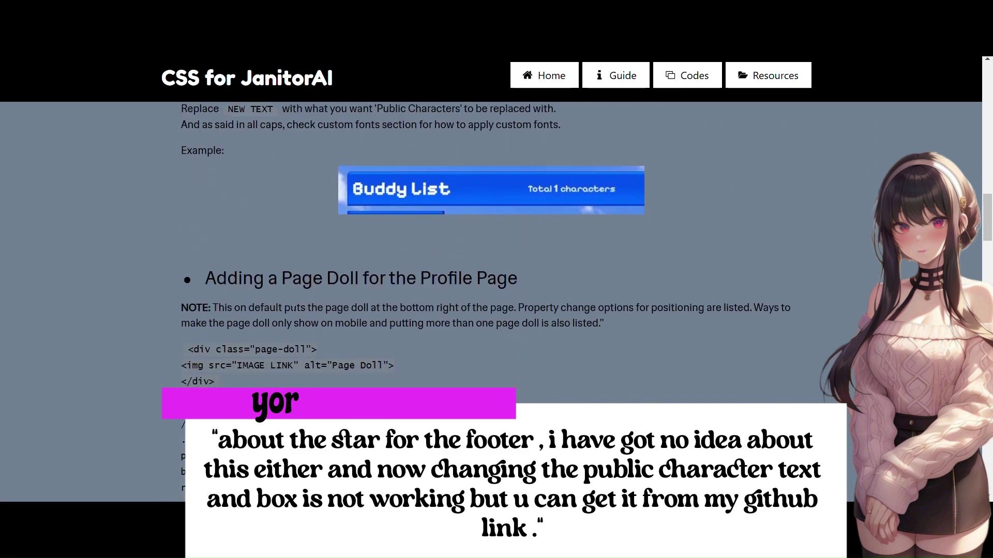
scroll(292, 310, "down", 1)
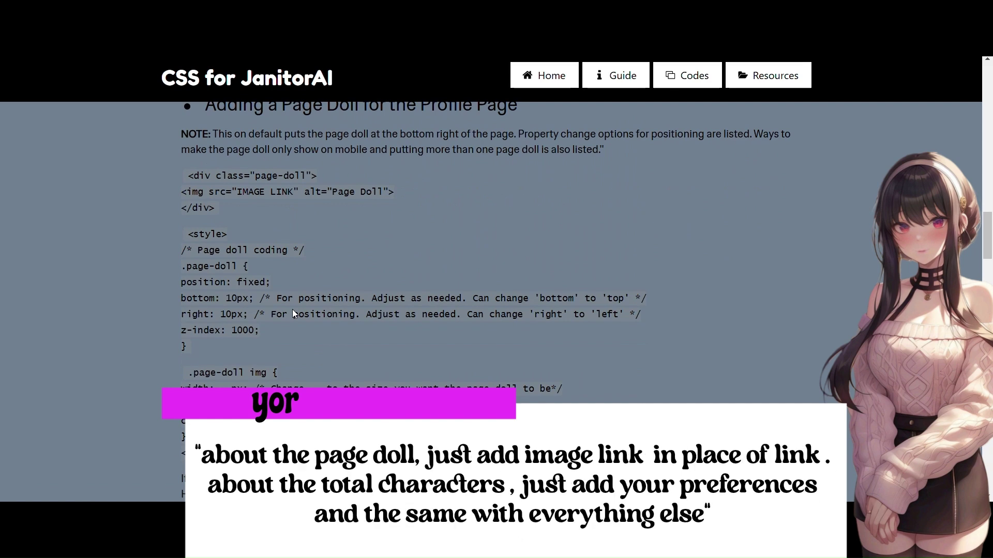
scroll(293, 309, "down", 11)
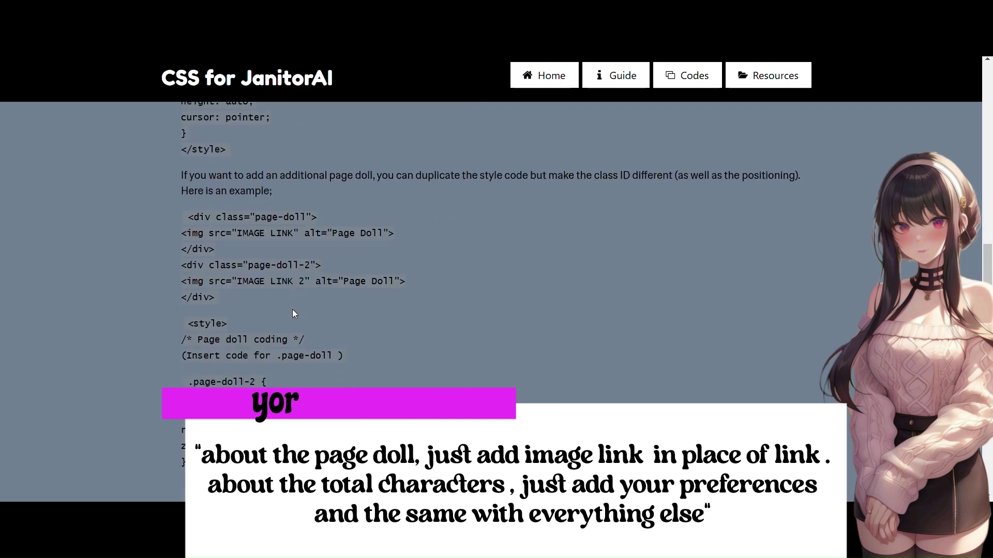
scroll(293, 309, "down", 8)
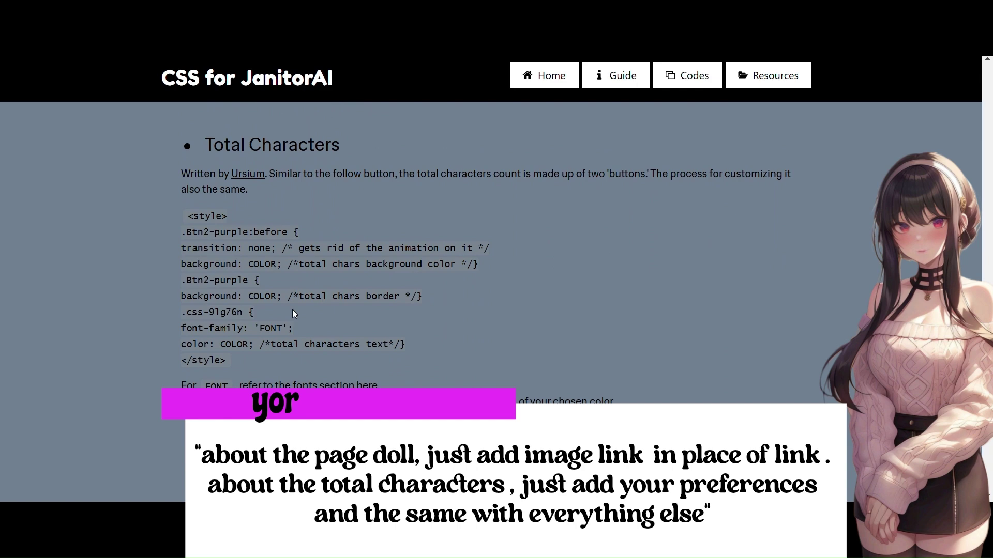
scroll(293, 309, "down", 1)
scroll(390, 264, "down", 6)
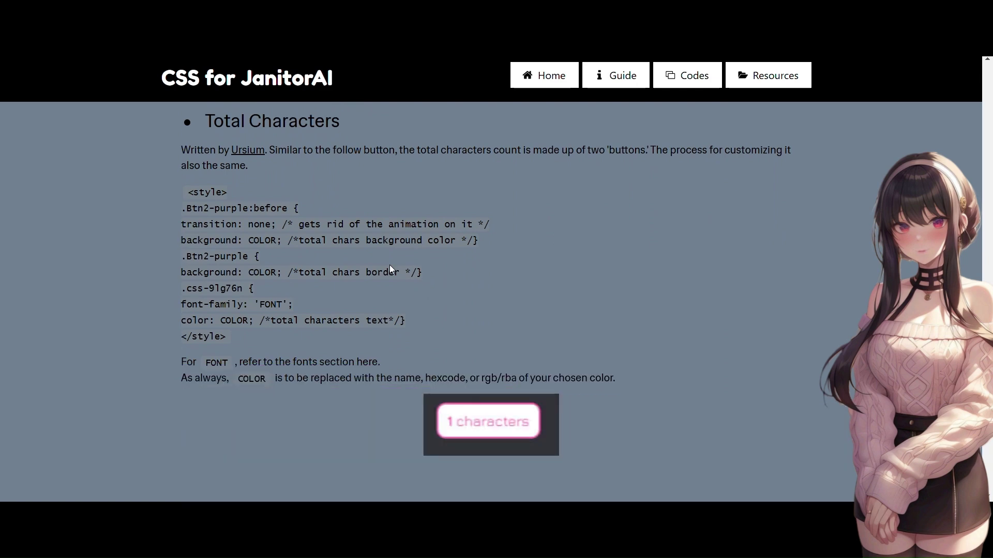
scroll(389, 261, "down", 6)
scroll(390, 265, "up", 2)
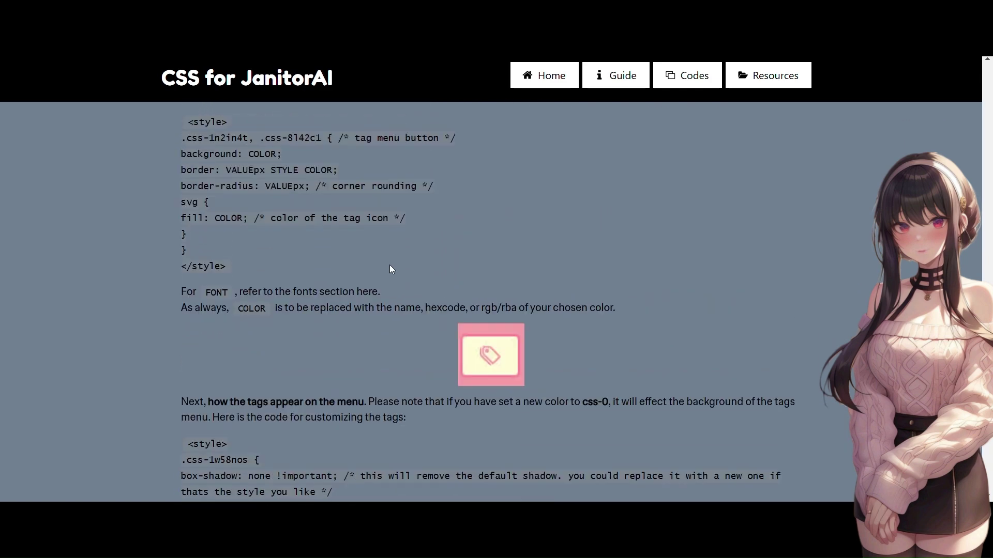
scroll(389, 265, "down", 3)
scroll(389, 265, "down", 5)
scroll(390, 265, "up", 2)
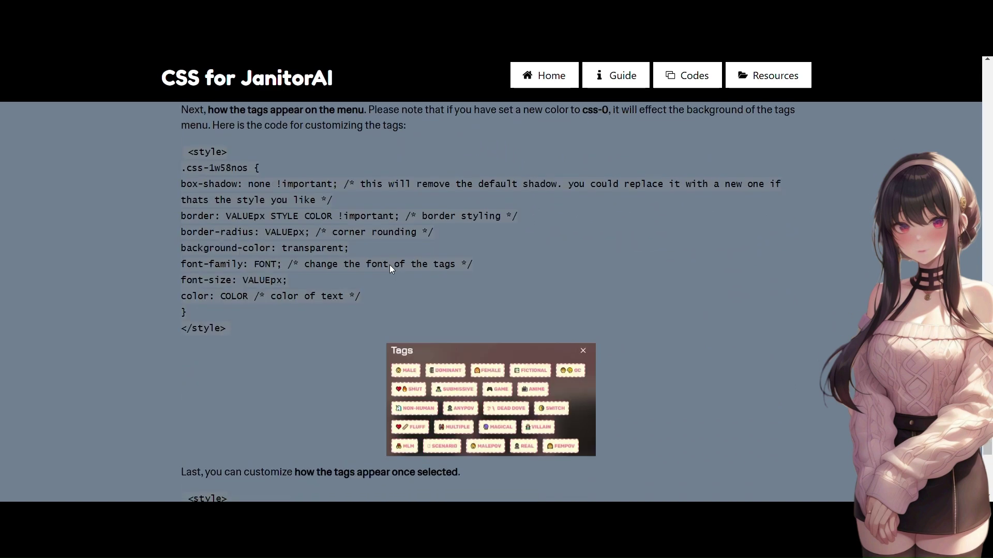
scroll(389, 265, "down", 7)
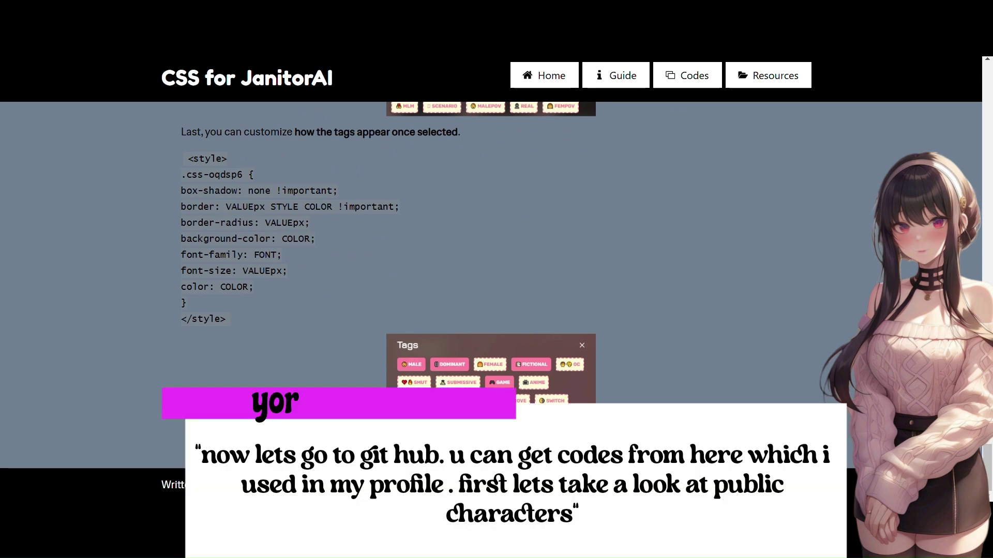
left_click(233, 47)
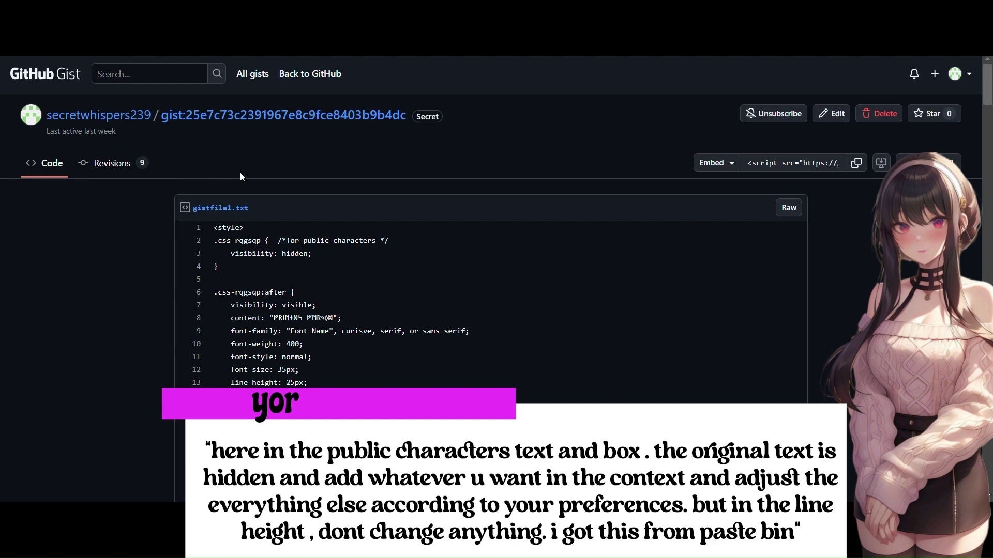
scroll(240, 172, "down", 2)
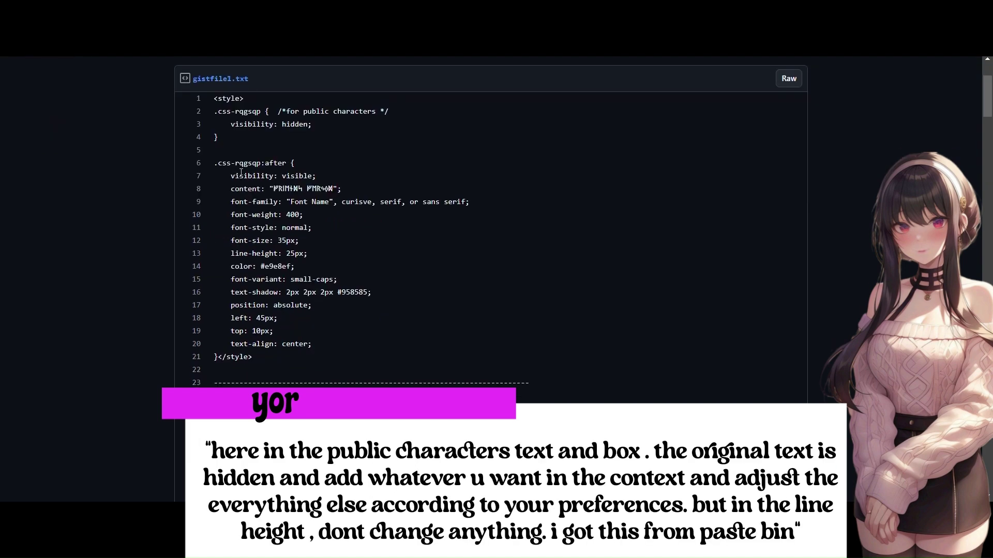
scroll(241, 172, "down", 1)
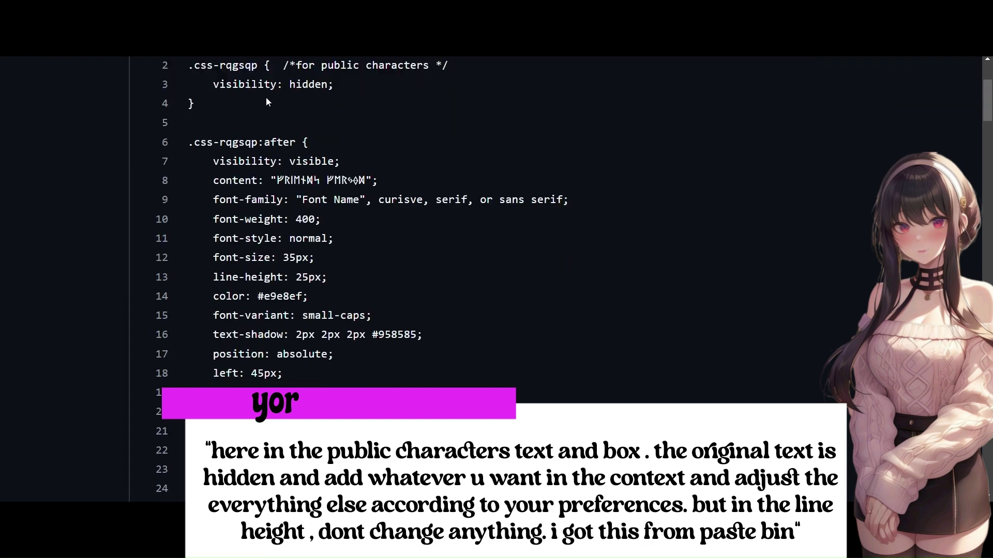
scroll(276, 137, "down", 1)
key("ctrl+minus")
key("ctrl+minus")
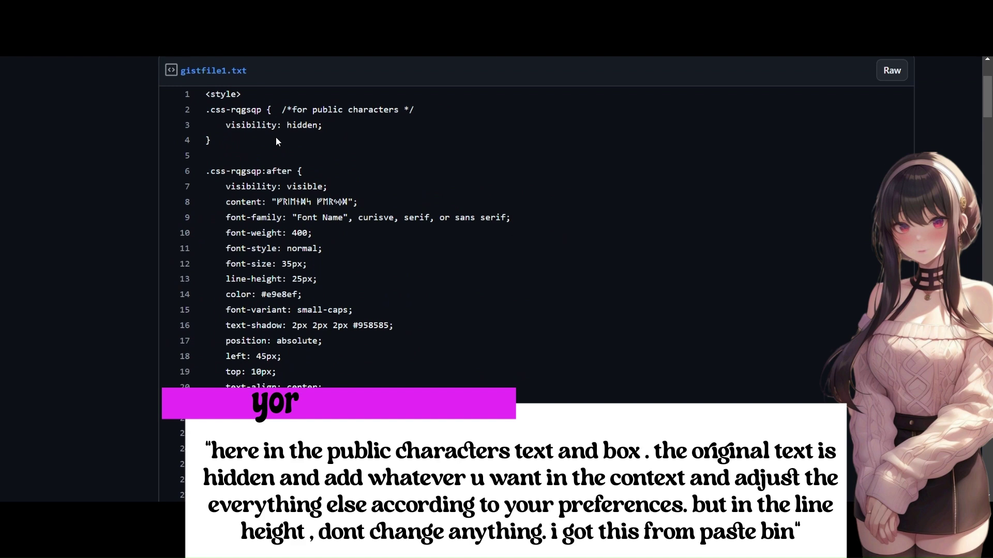
key("ctrl+minus")
key("ctrl+plus")
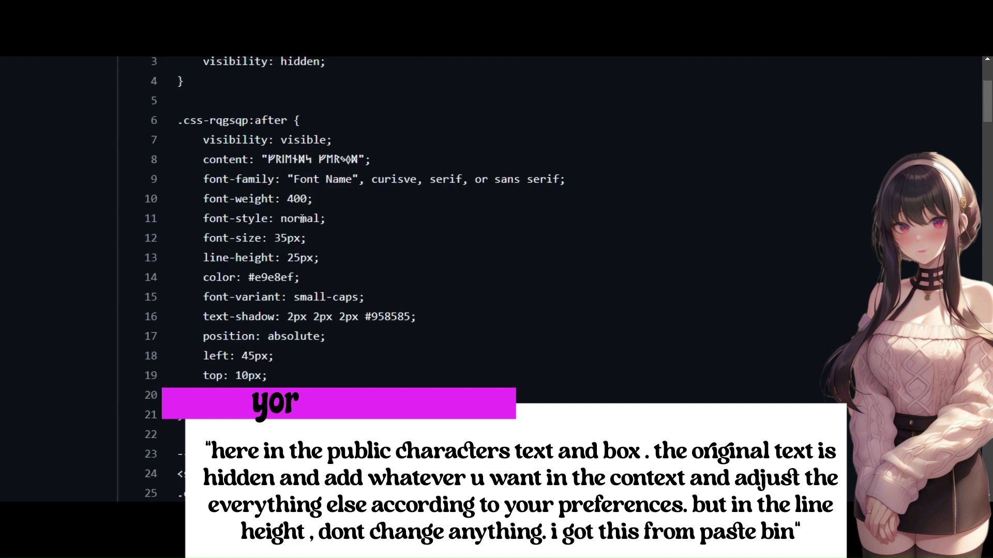
key("ctrl+plus")
double_click(290, 155)
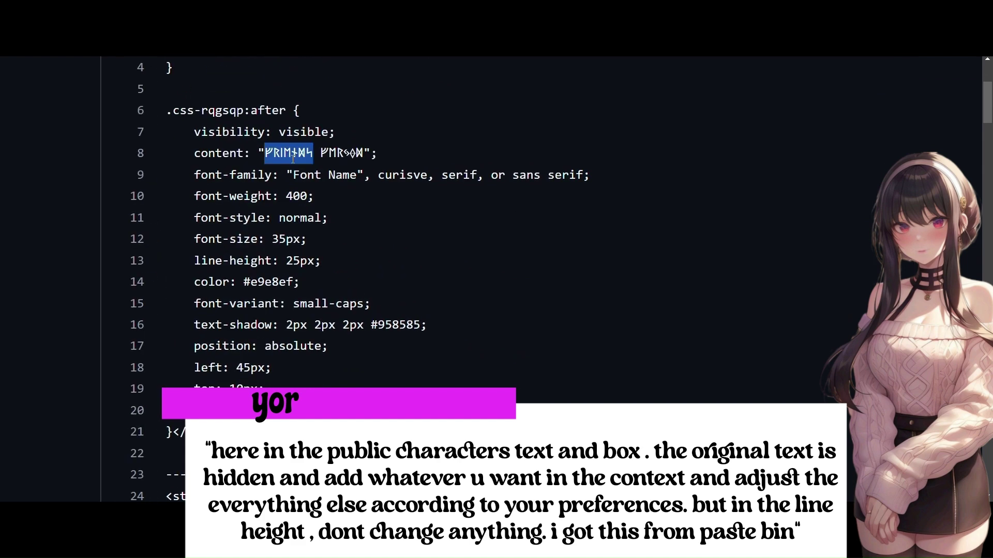
triple_click(339, 154)
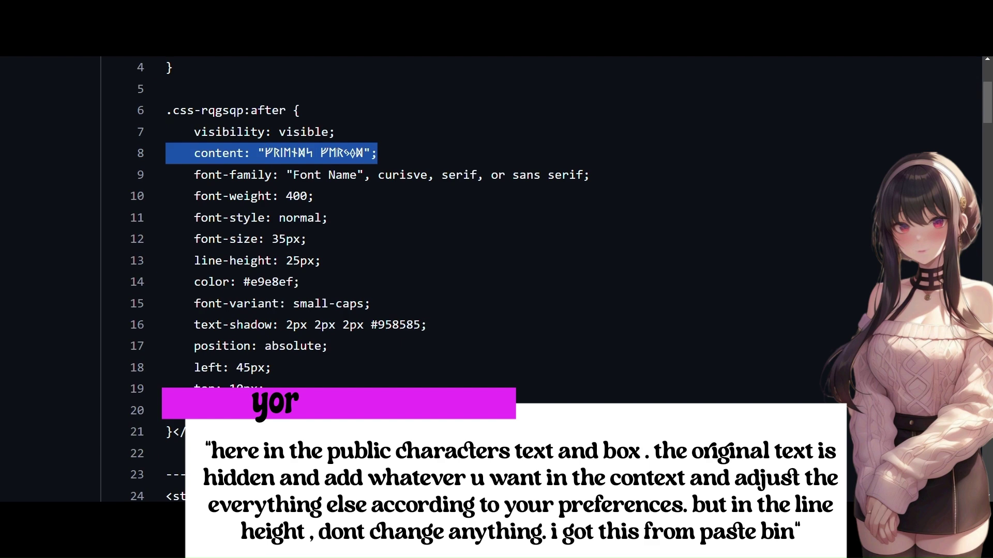
left_click(316, 326)
key("ctrl+minus")
key("ctrl+minus")
key("ctrl+minus")
scroll(316, 326, "down", 6)
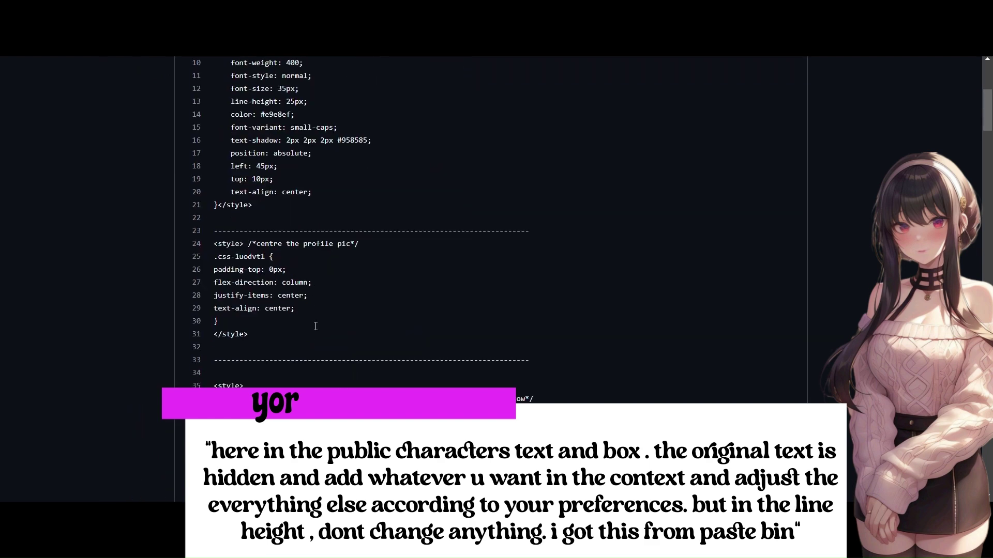
scroll(316, 326, "down", 5)
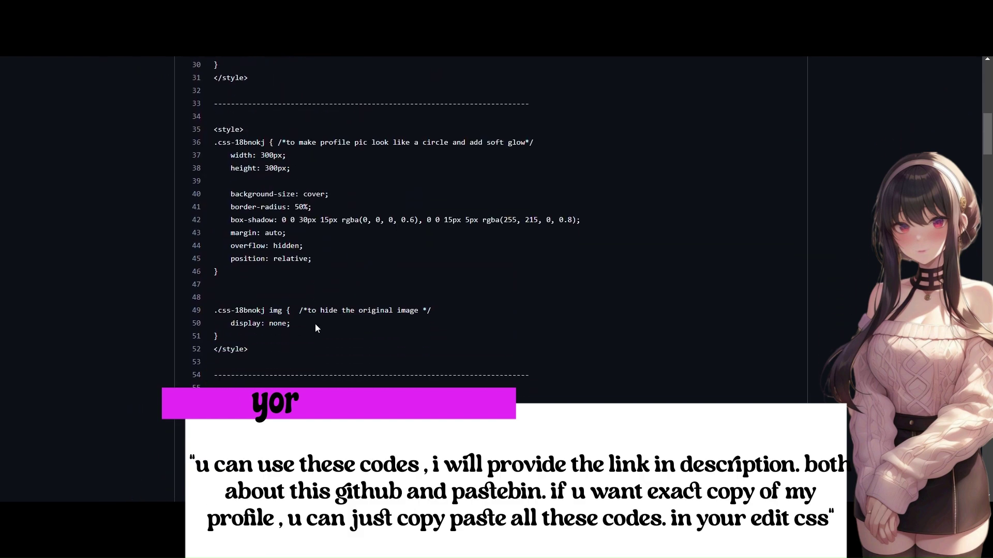
scroll(379, 219, "down", 8)
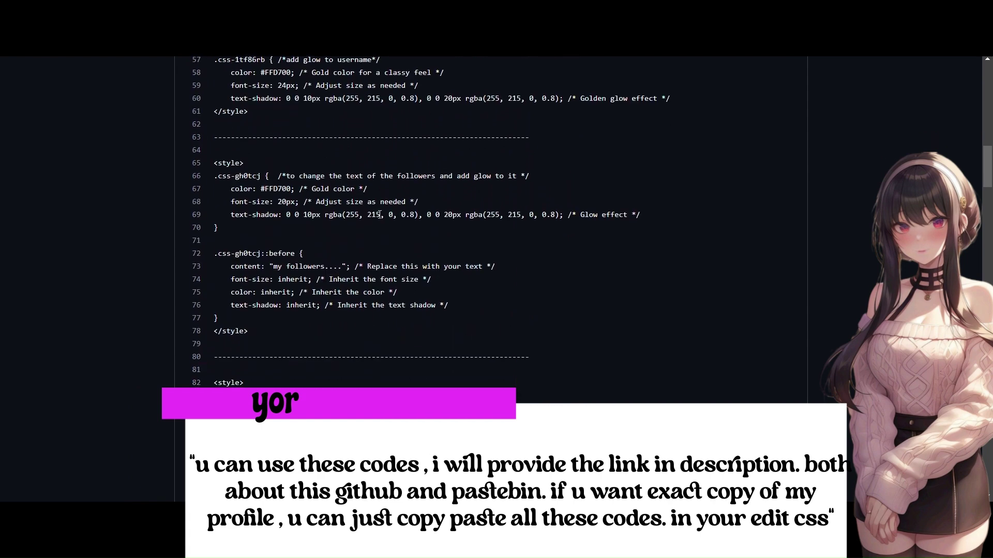
scroll(393, 228, "down", 12)
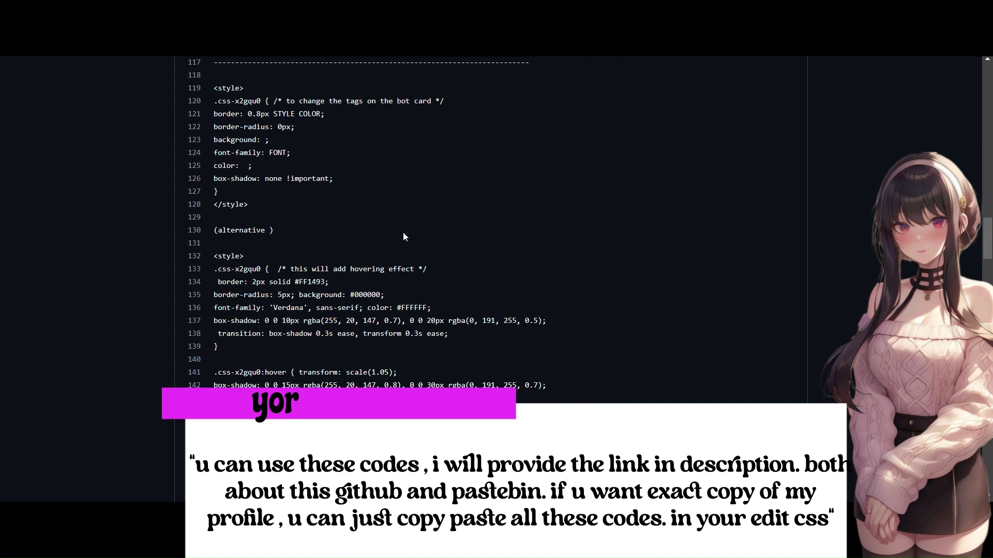
scroll(403, 236, "down", 3)
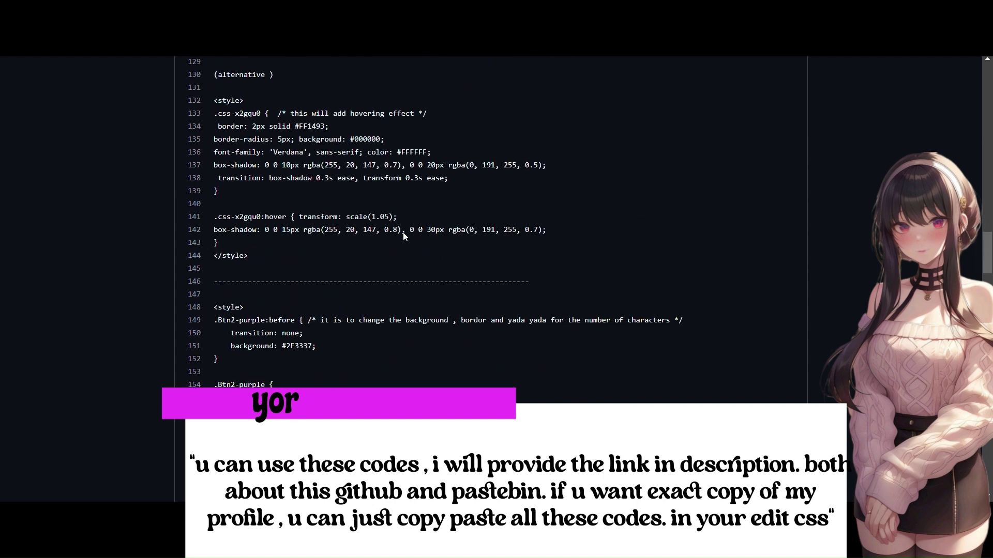
scroll(404, 234, "down", 13)
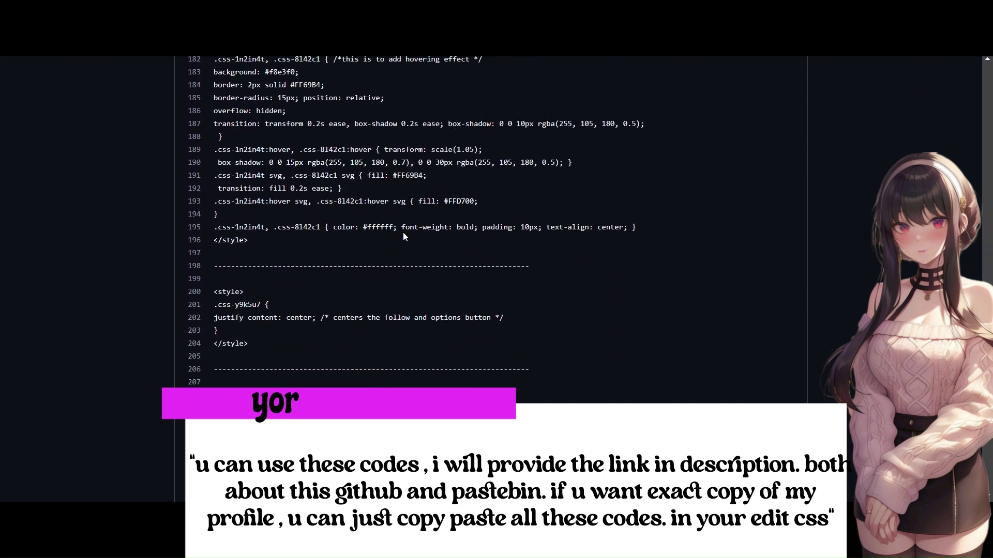
scroll(404, 236, "down", 1)
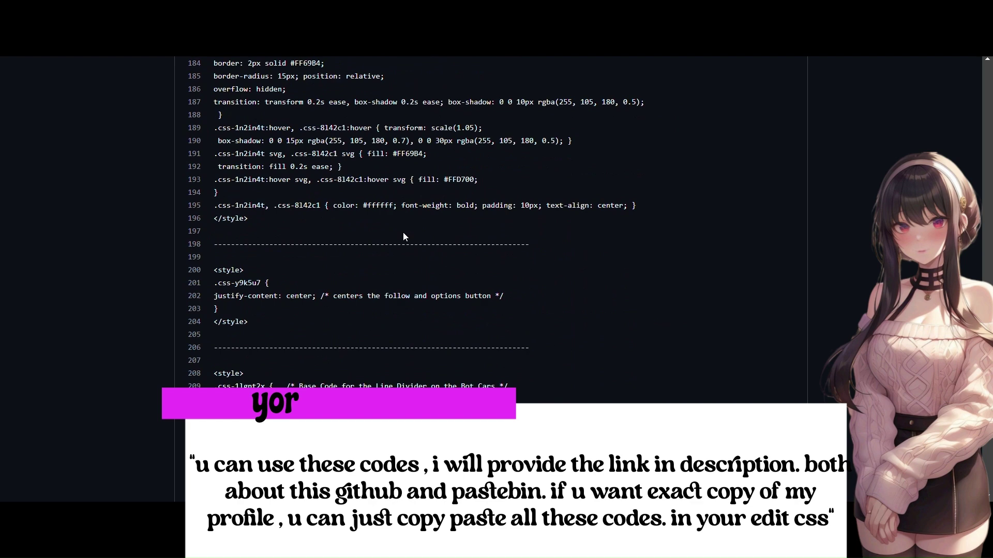
scroll(404, 237, "down", 12)
scroll(403, 237, "down", 1)
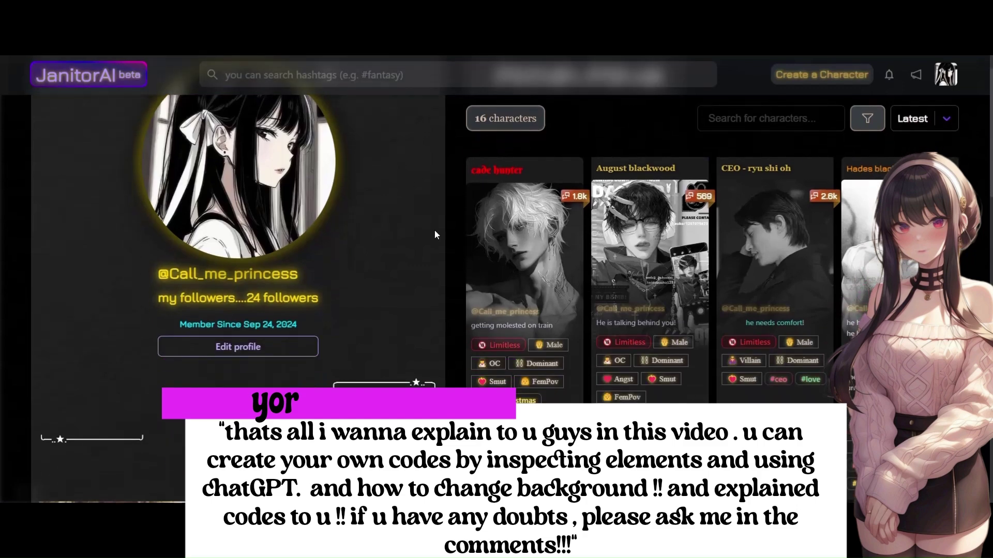
scroll(434, 234, "down", 2)
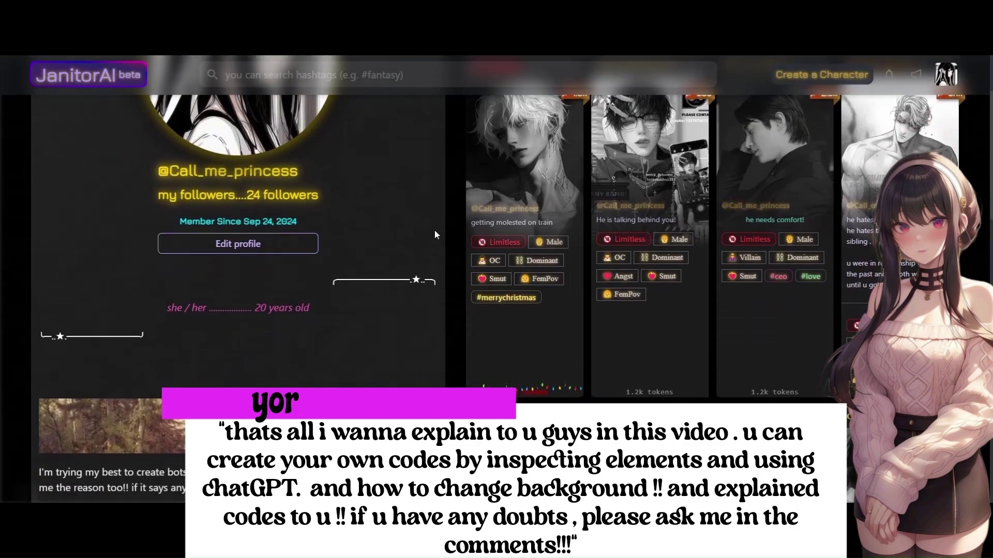
scroll(434, 234, "down", 7)
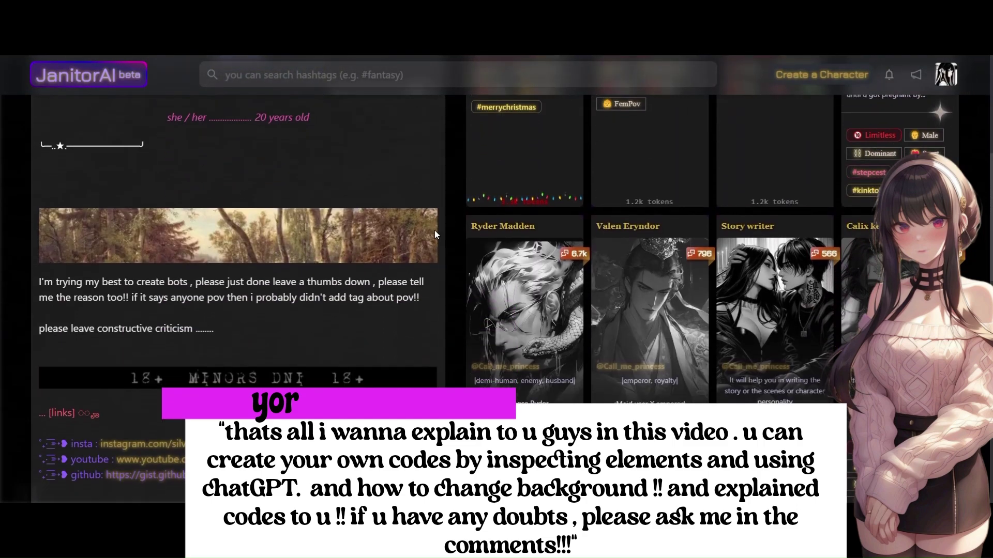
scroll(435, 235, "down", 10)
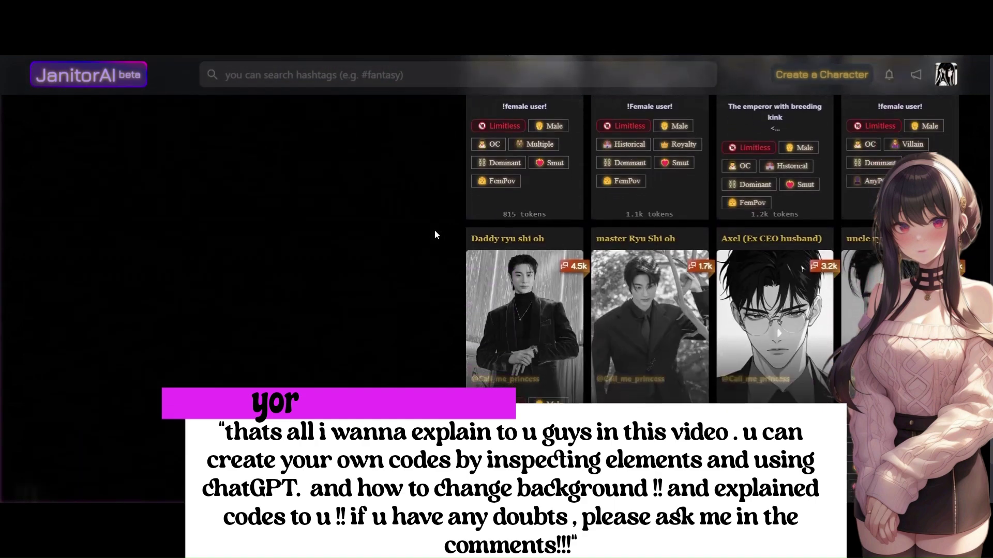
scroll(434, 234, "up", 8)
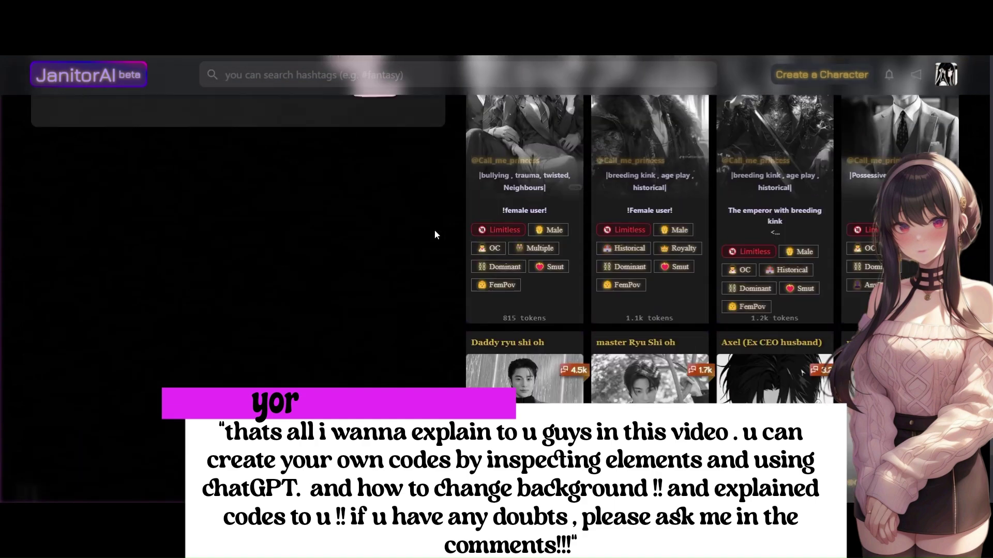
scroll(435, 234, "up", 7)
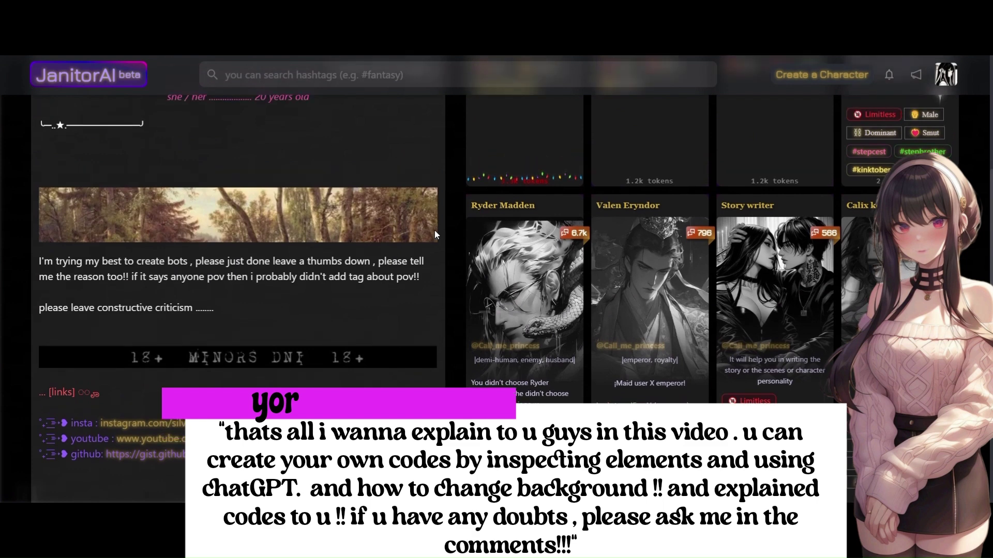
scroll(435, 235, "up", 2)
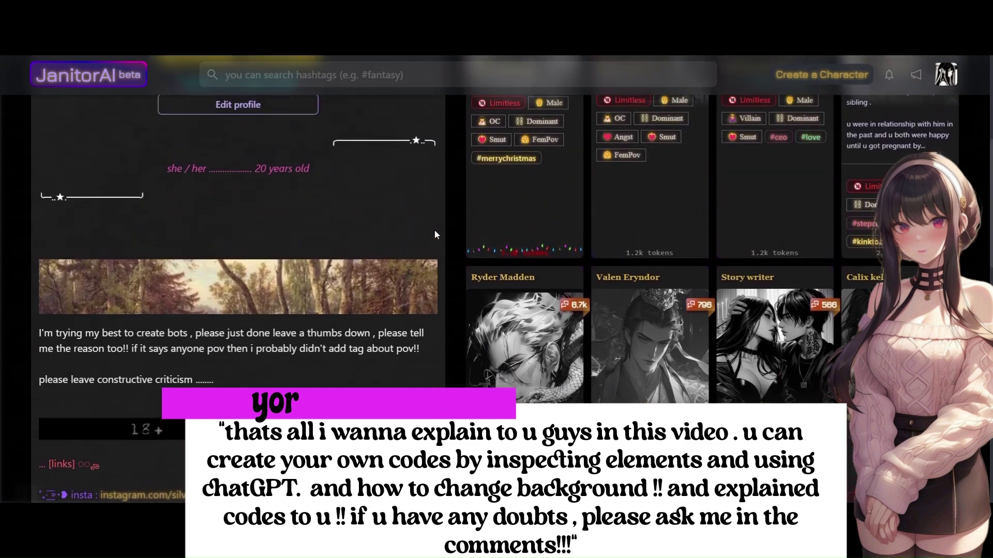